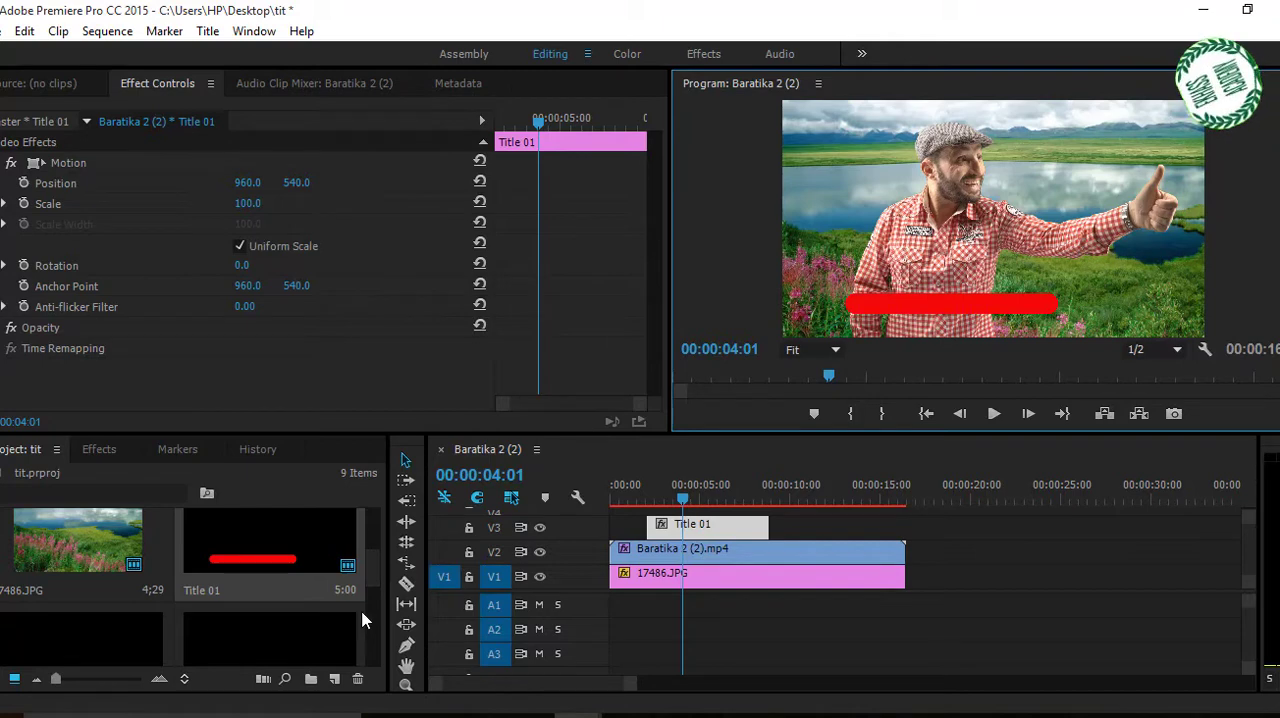
Create a new default still title, keeping the 1920 × 1080, 25 fps settings and the suggested name.
{"action": "left_click", "coordinate": [208, 31]}
{"action": "mouse_move", "coordinate": [257, 86]}
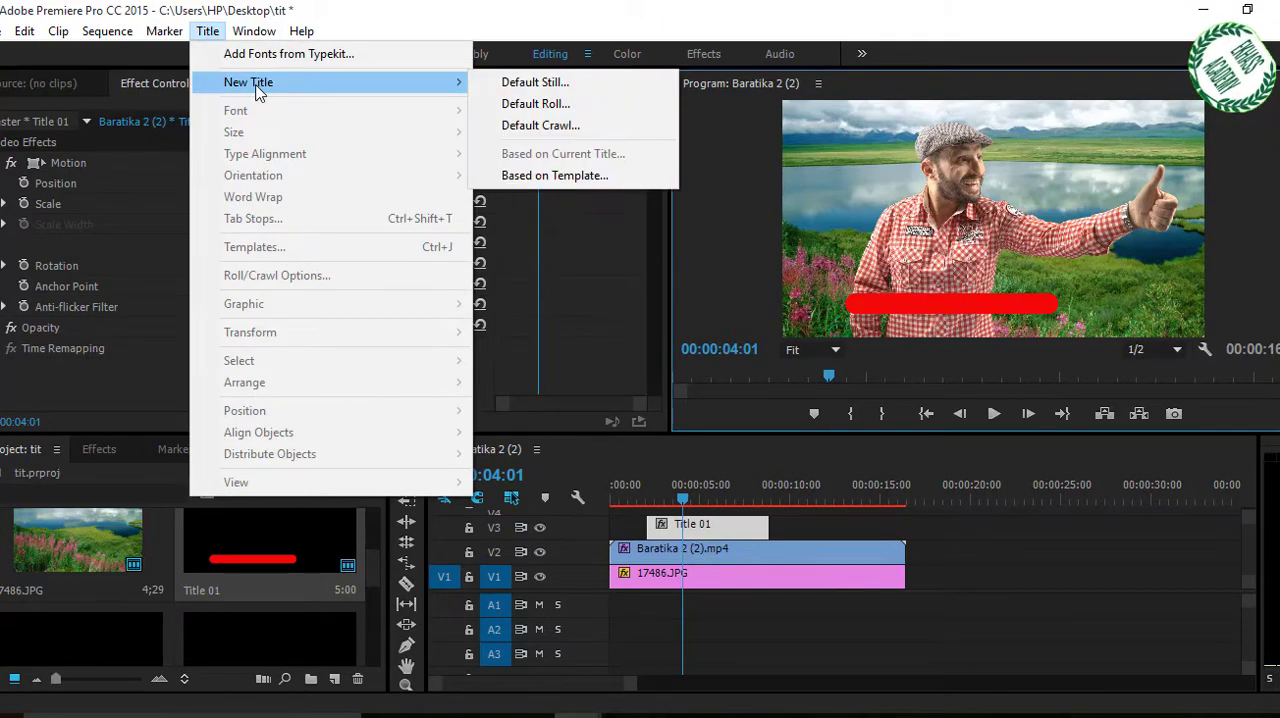
{"action": "left_click", "coordinate": [530, 82]}
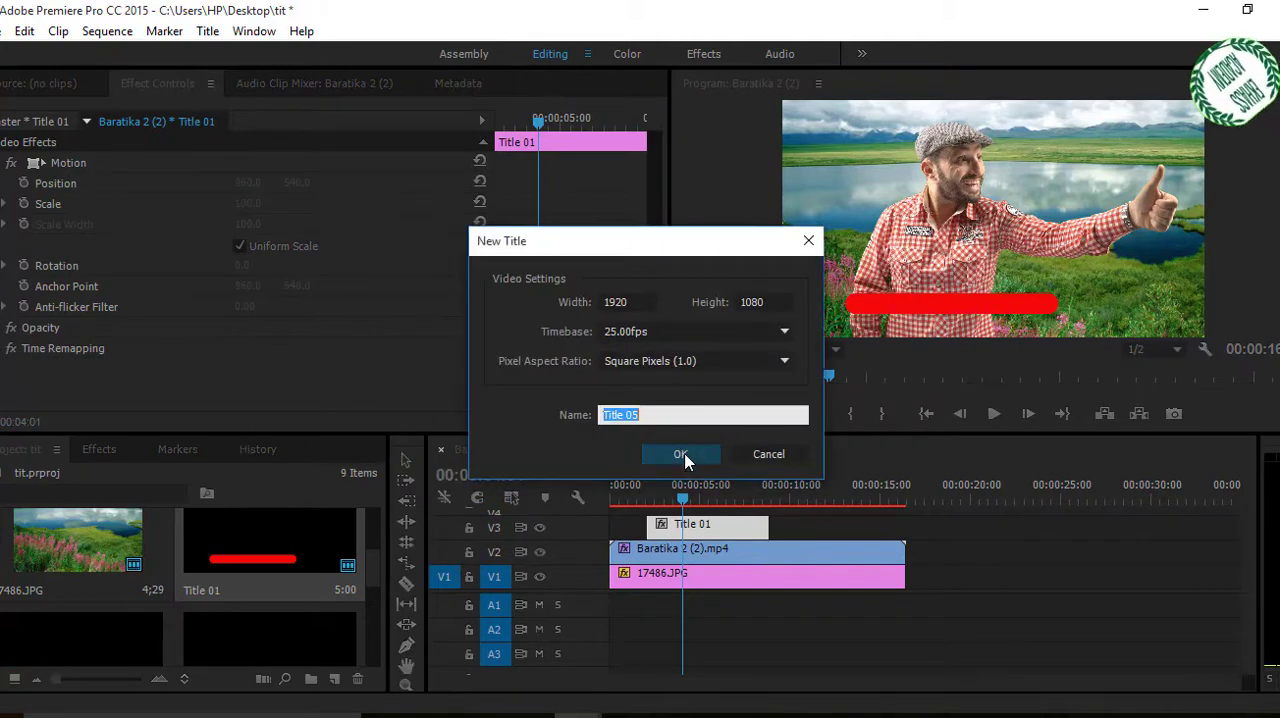
{"action": "left_click", "coordinate": [680, 453]}
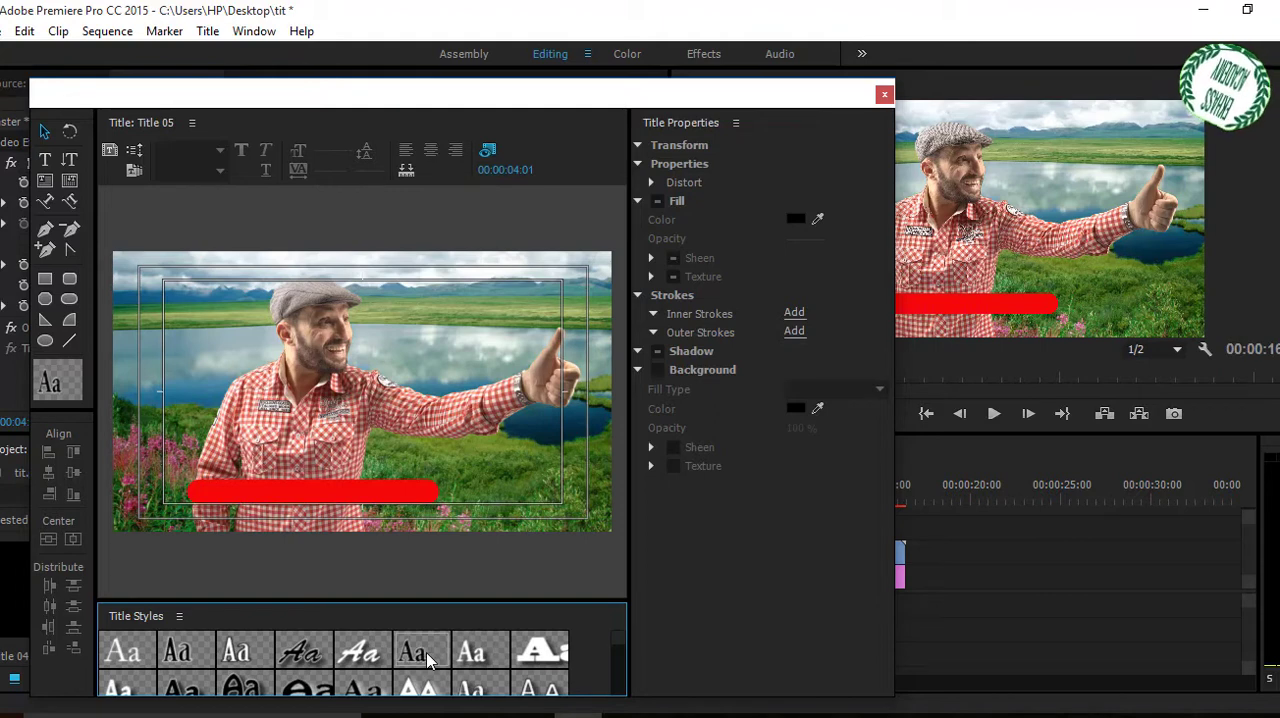
Add a horizontal text line with the person's name over the red bar, using the black Adobe Garamond Bold title style.
{"action": "left_click", "coordinate": [44, 160]}
{"action": "left_click", "coordinate": [415, 663]}
{"action": "left_click", "coordinate": [241, 494]}
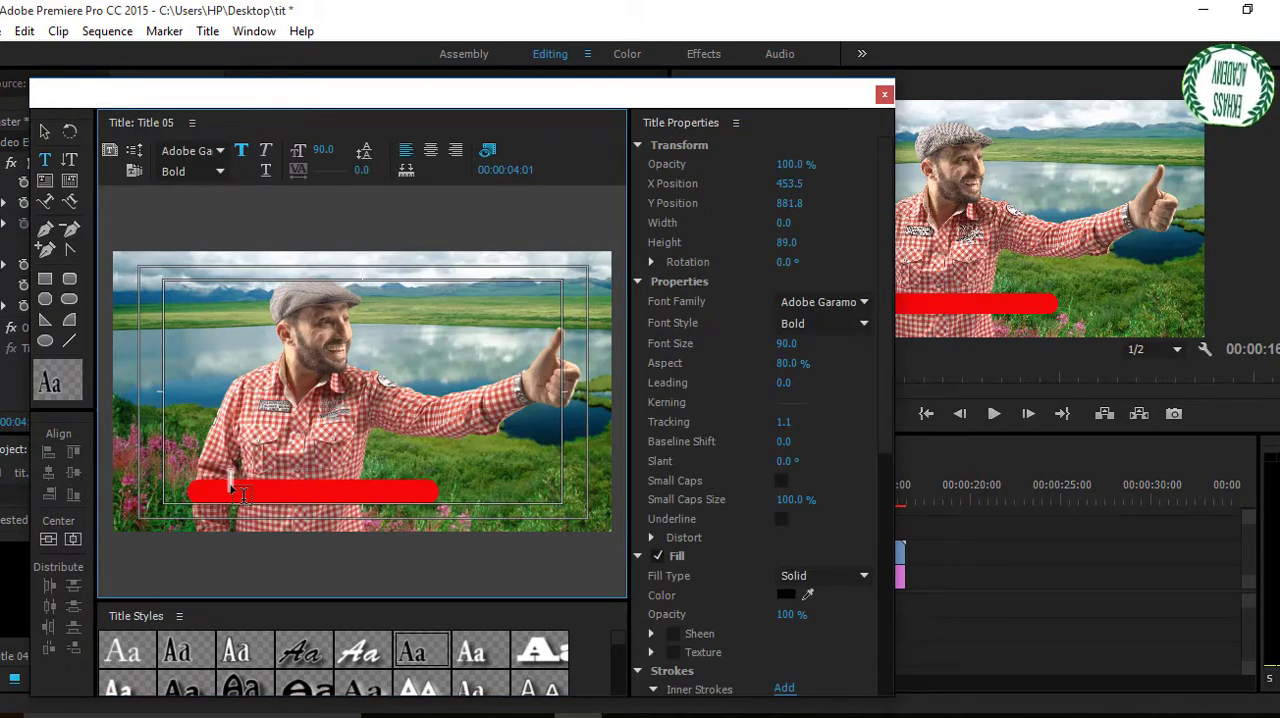
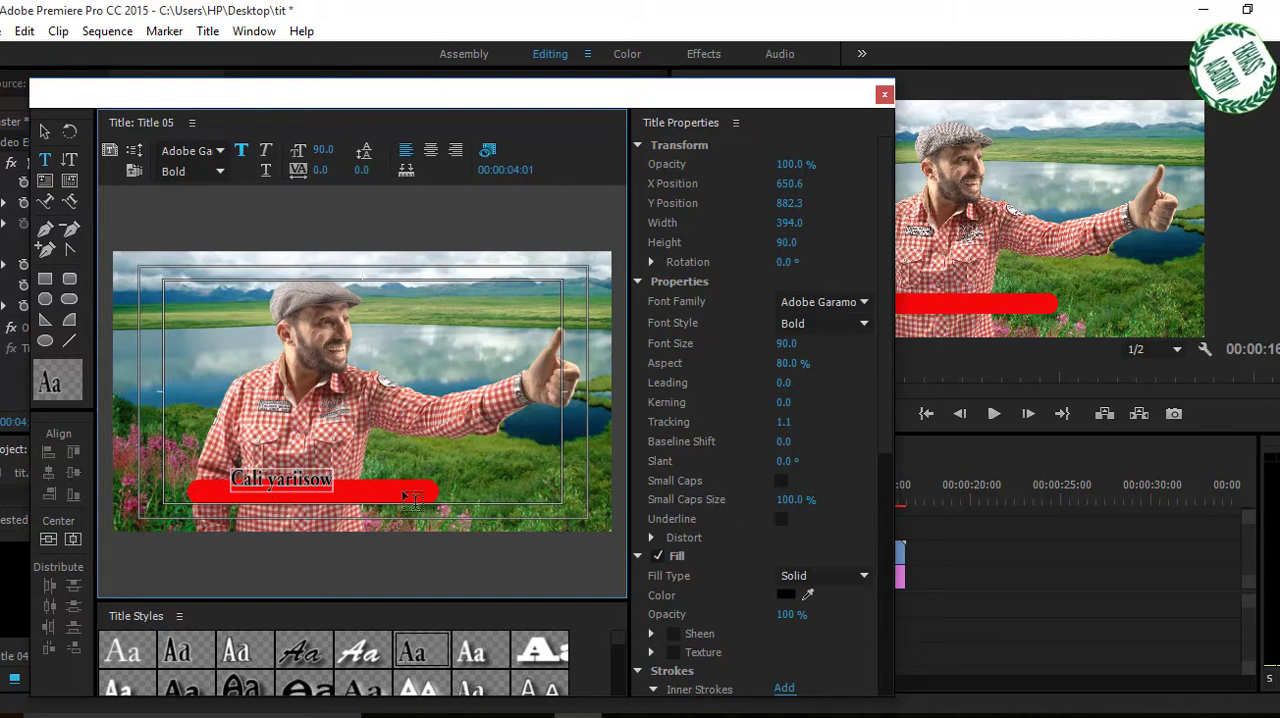
Widen the name text to about 757 and centre it on the red bar at about X 760, Y 931.
{"action": "left_click", "coordinate": [45, 136]}
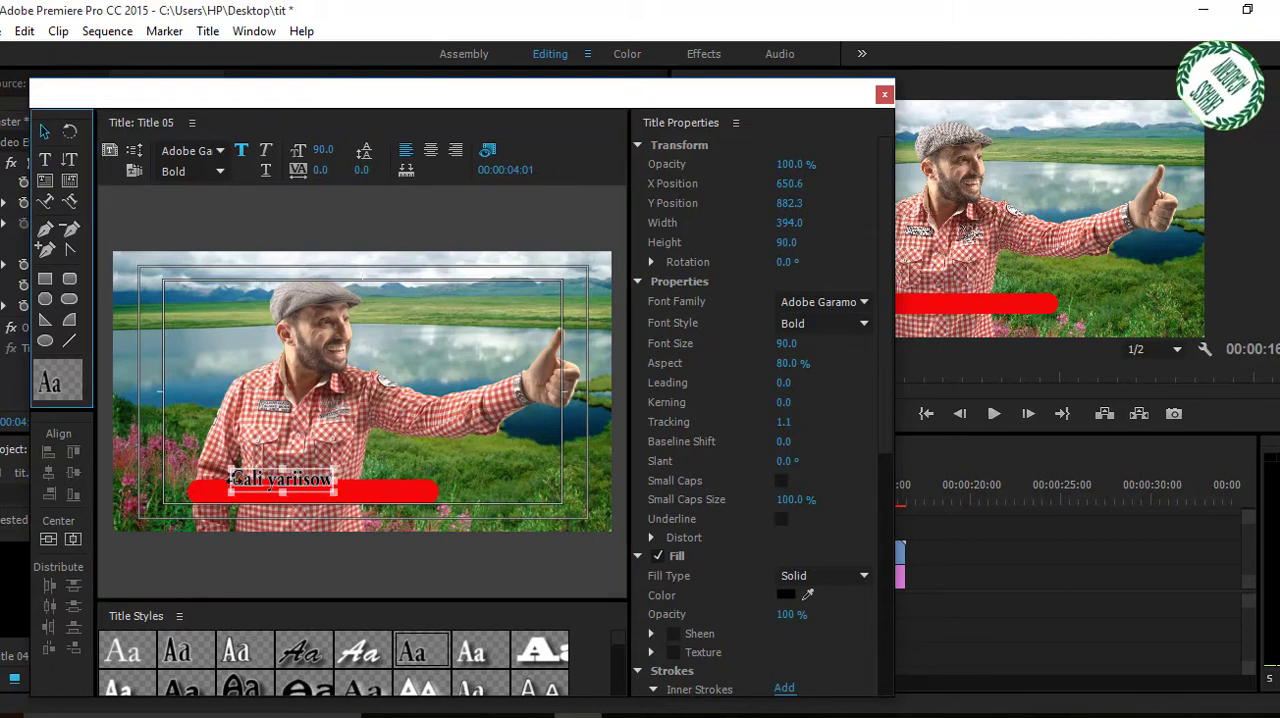
{"action": "left_click_drag", "start_coordinate": [230, 479], "coordinate": [208, 481]}
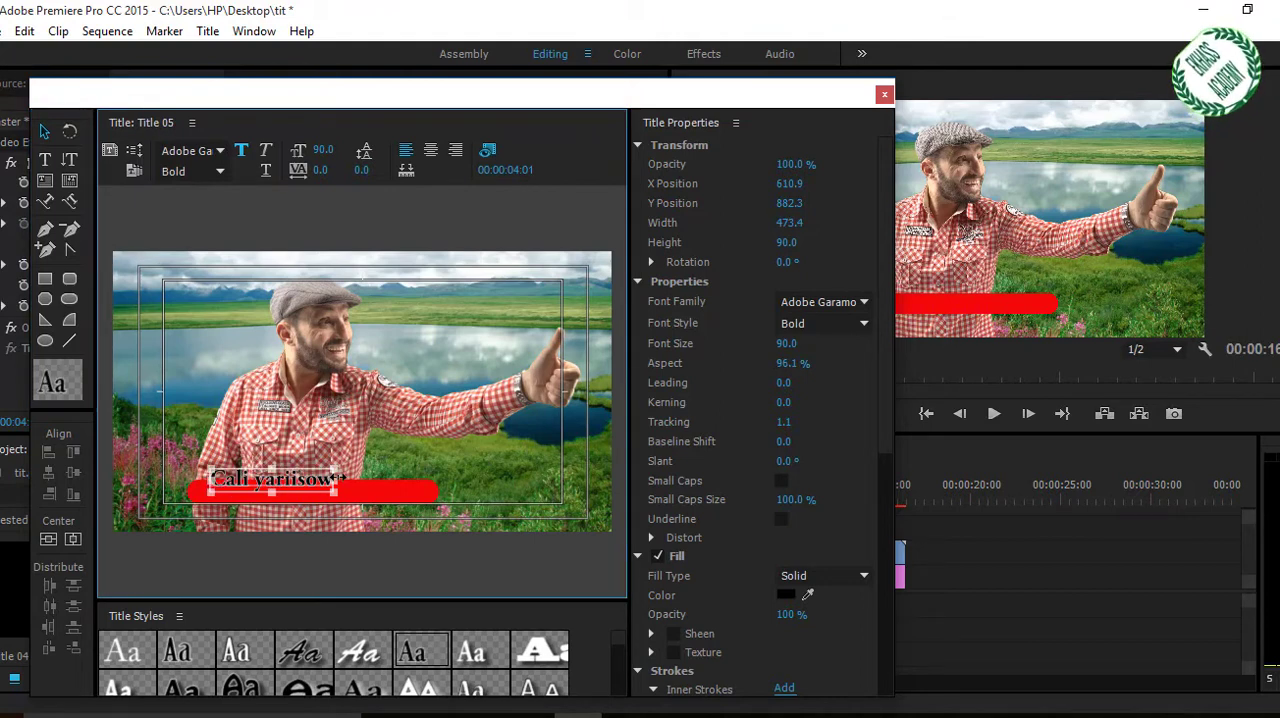
{"action": "left_click_drag", "start_coordinate": [375, 479], "coordinate": [334, 492]}
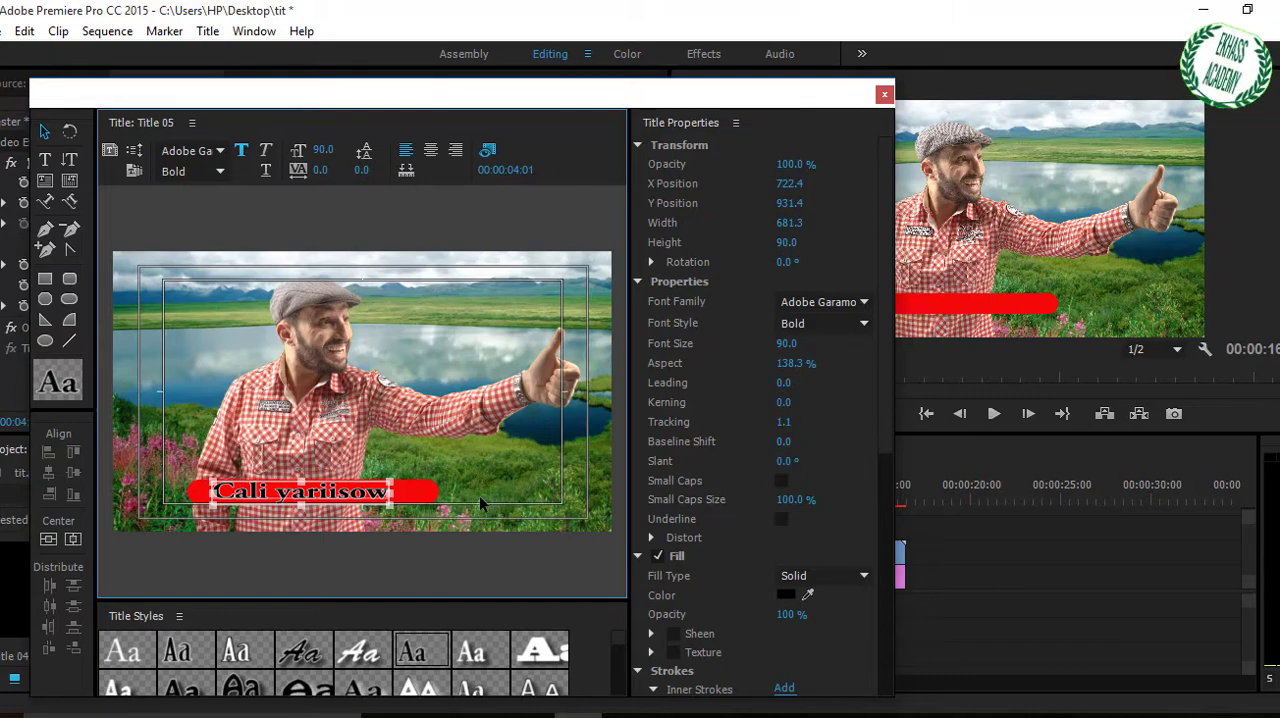
{"action": "left_click_drag", "start_coordinate": [400, 487], "coordinate": [416, 490]}
Set the name text's fill color to yellow F5E811 and close the title editor.
{"action": "left_click", "coordinate": [785, 596]}
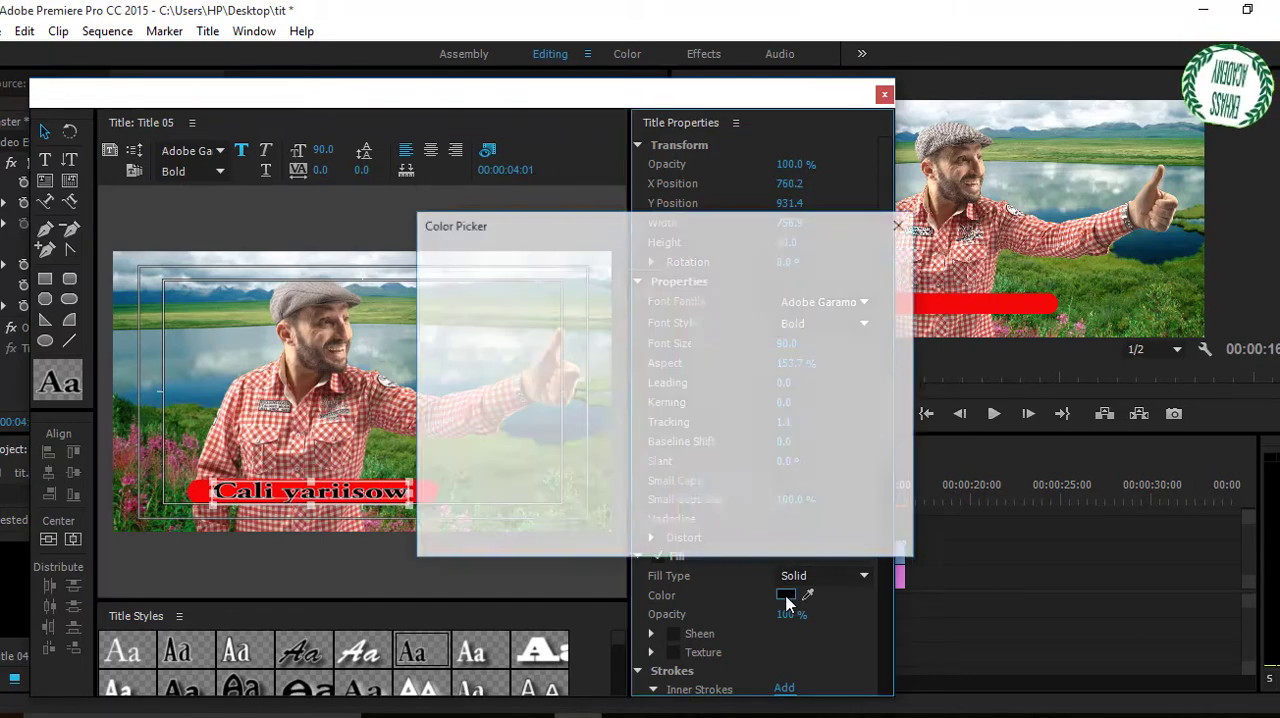
{"action": "left_click", "coordinate": [697, 311]}
{"action": "left_click_drag", "start_coordinate": [651, 434], "coordinate": [661, 511]}
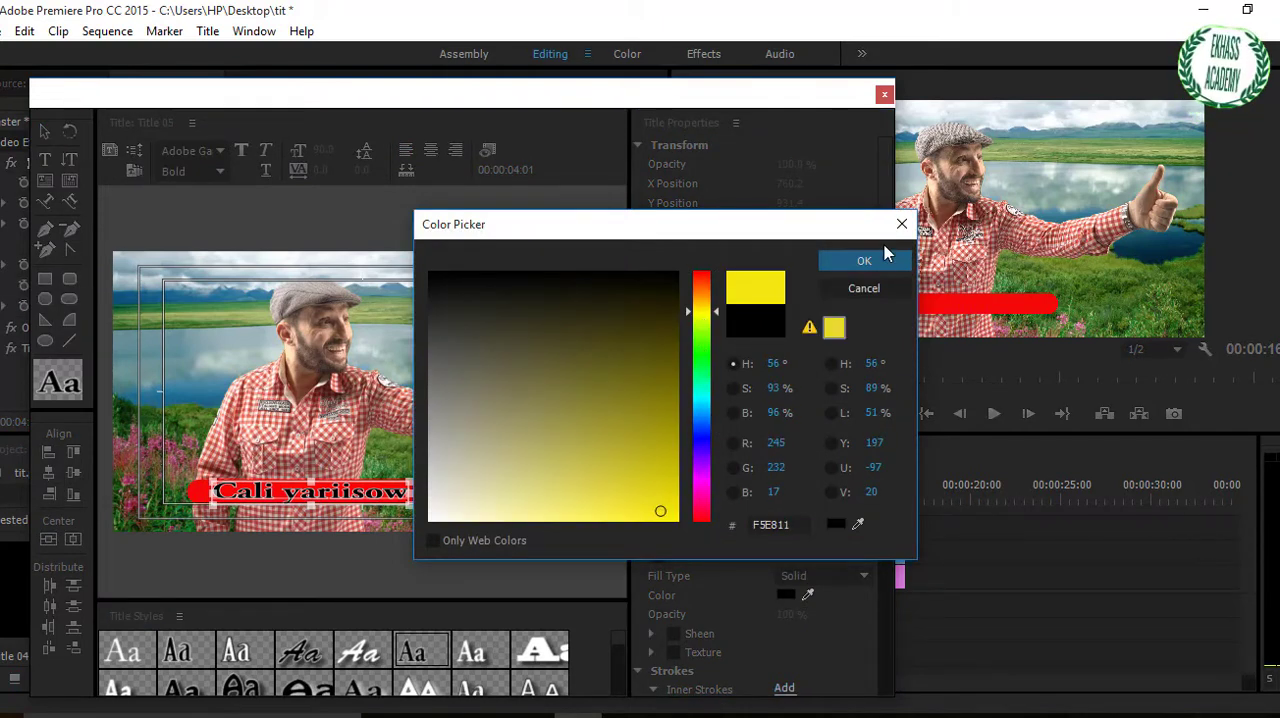
{"action": "left_click", "coordinate": [864, 260]}
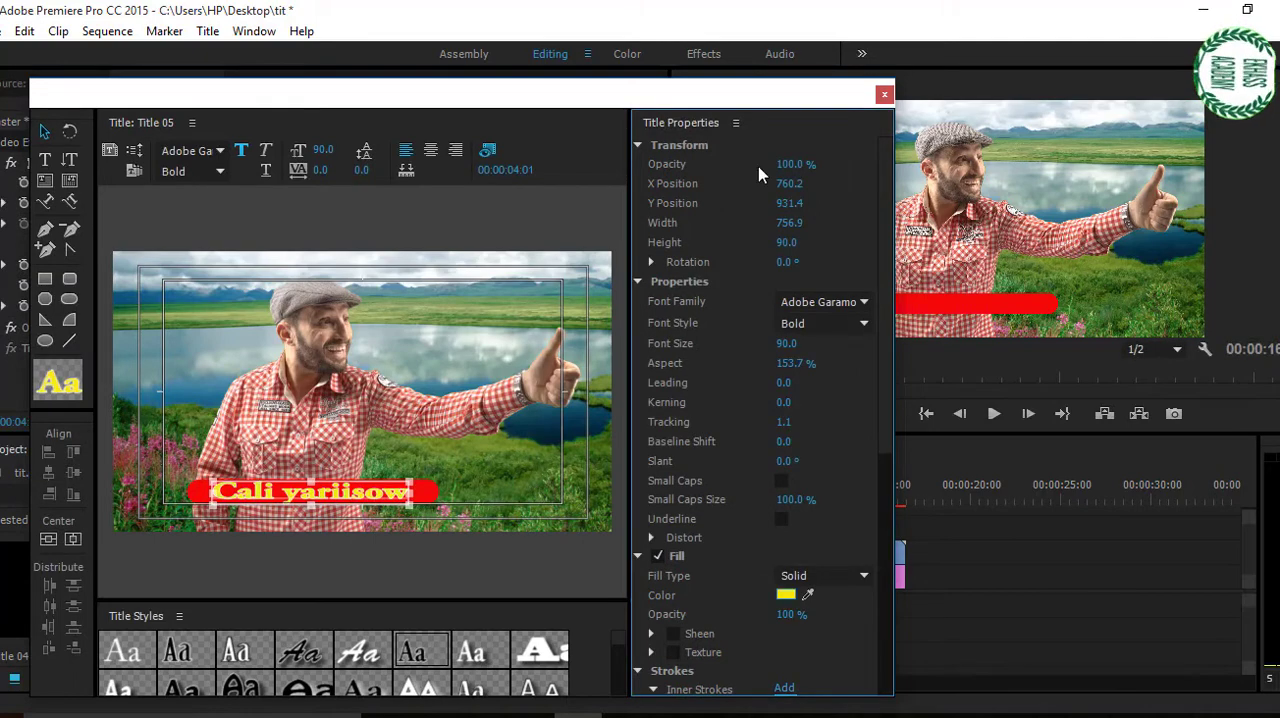
{"action": "left_click", "coordinate": [884, 96]}
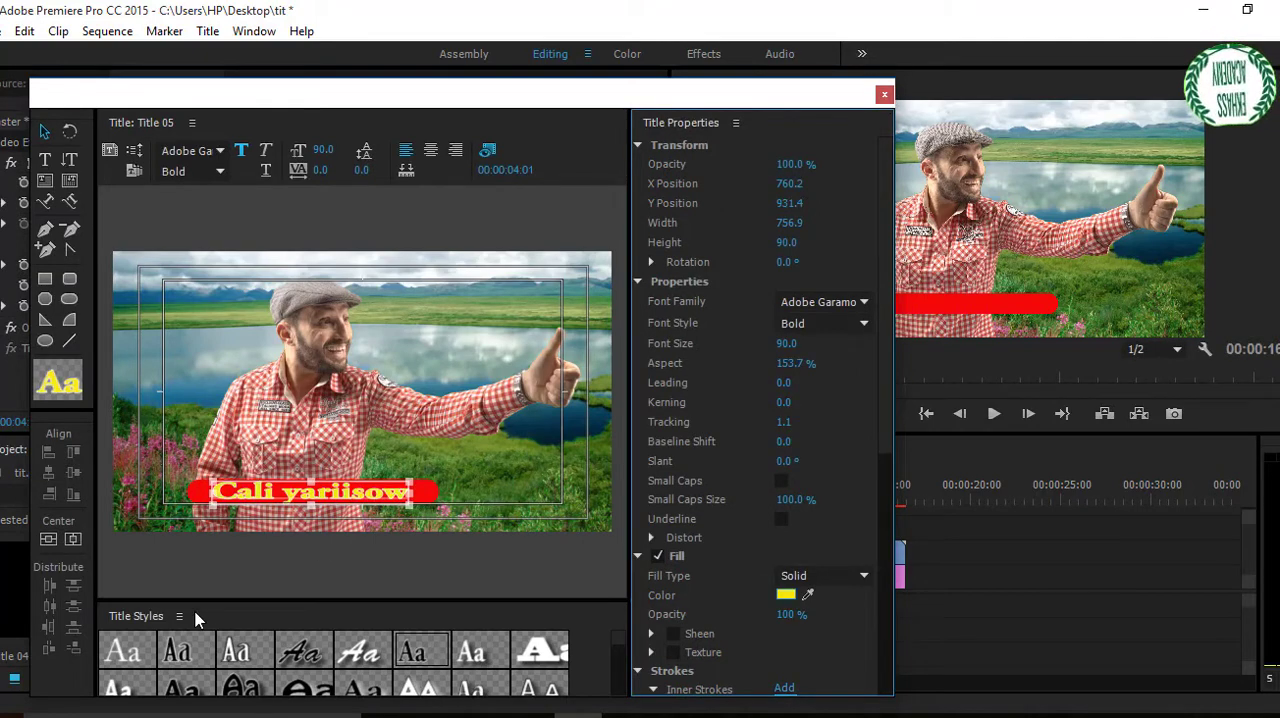
Place Title 05 on track V4 directly above the Title 01 clip in the timeline.
{"action": "left_click", "coordinate": [236, 625]}
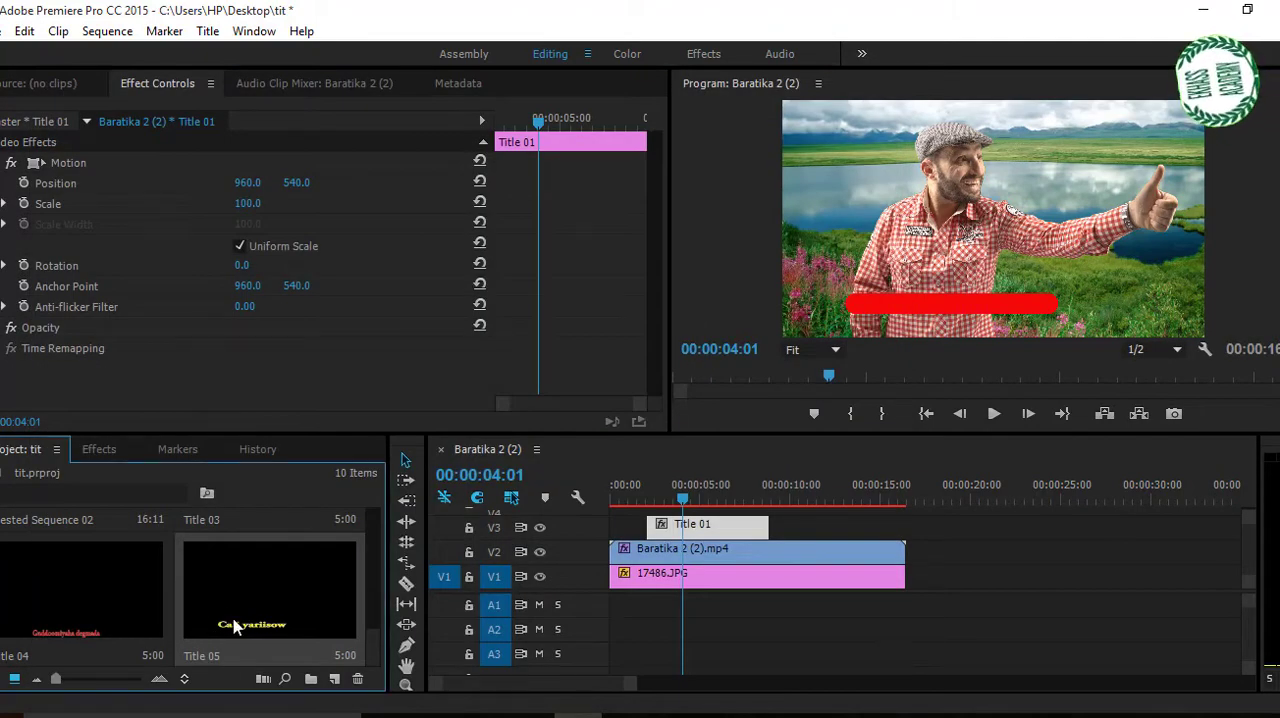
{"action": "left_click_drag", "start_coordinate": [236, 625], "coordinate": [674, 524]}
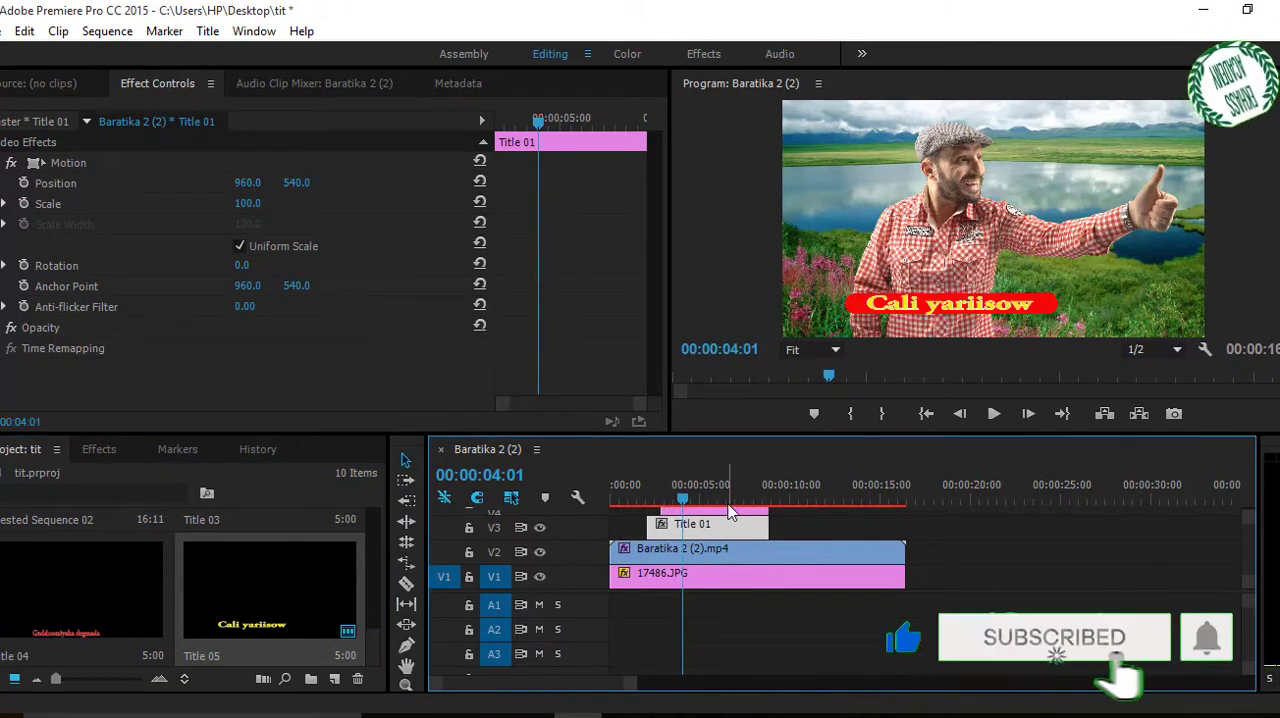
{"action": "left_click_drag", "start_coordinate": [633, 688], "coordinate": [565, 692]}
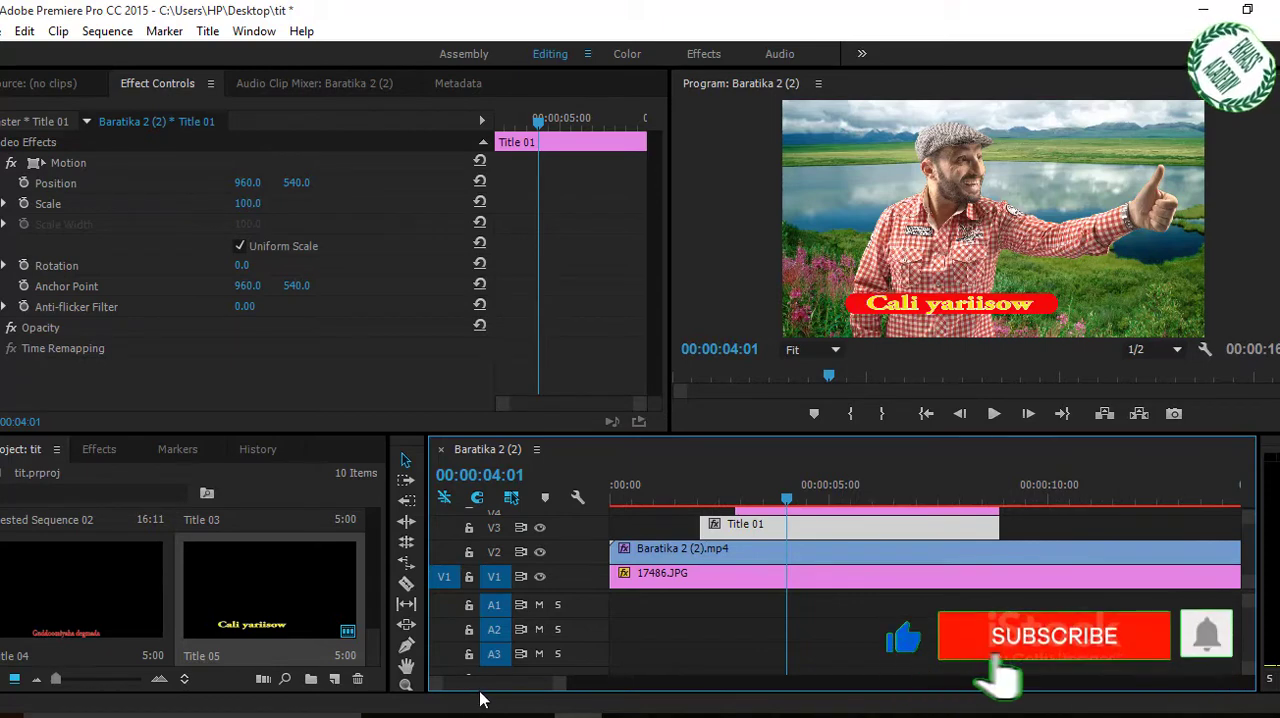
{"action": "left_click_drag", "start_coordinate": [488, 686], "coordinate": [491, 686]}
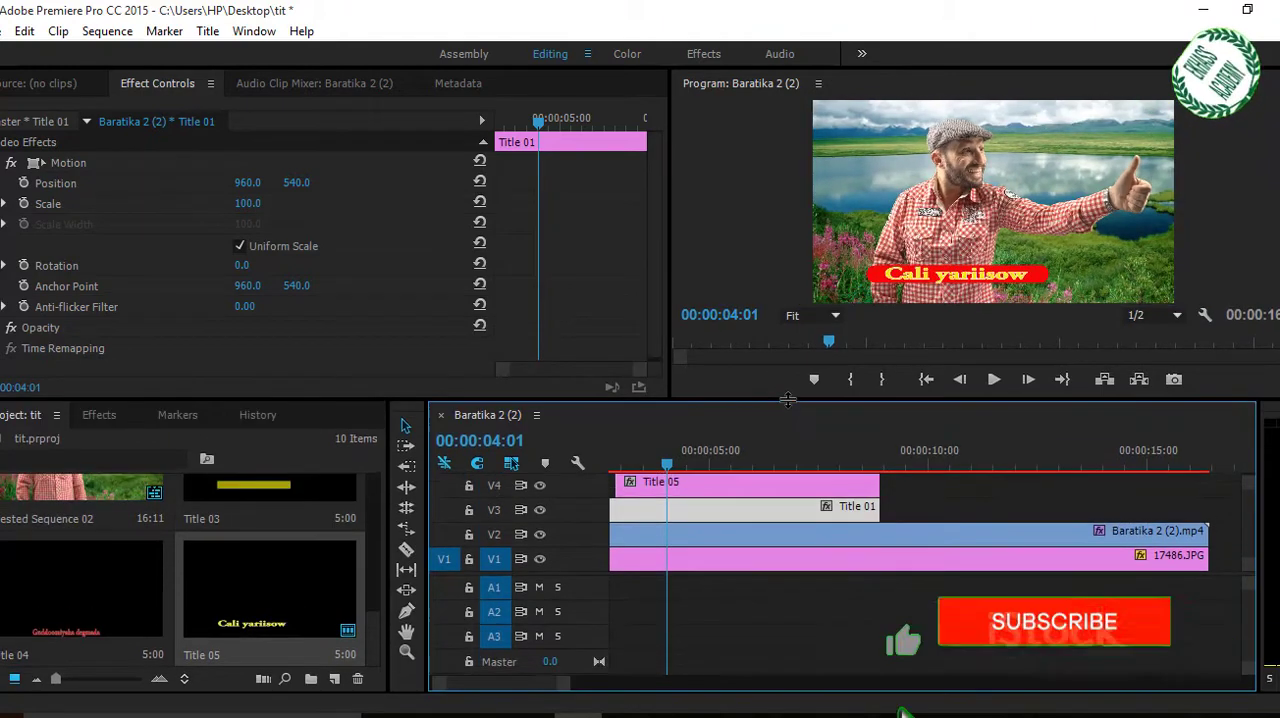
Add opacity keyframes to the Title 01 clip on V3 at 00:00:02:12 and 00:00:03:02.
{"action": "left_click", "coordinate": [735, 489]}
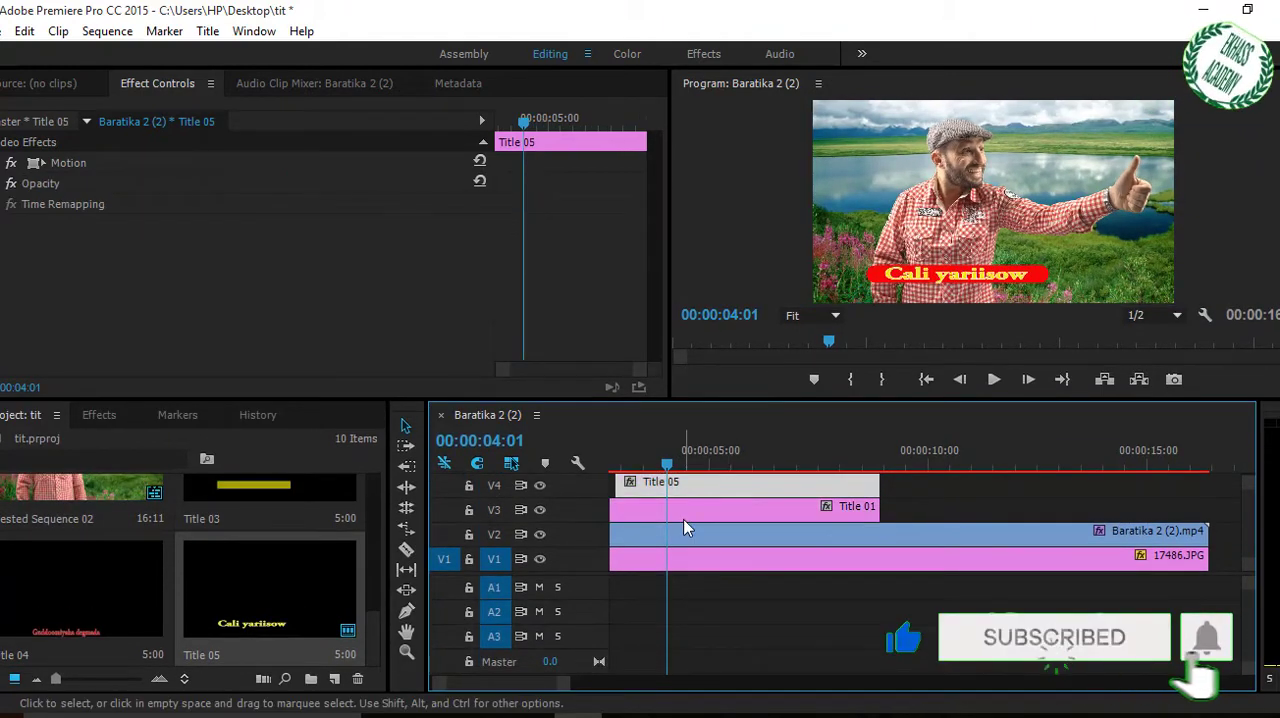
{"action": "left_click", "coordinate": [697, 508]}
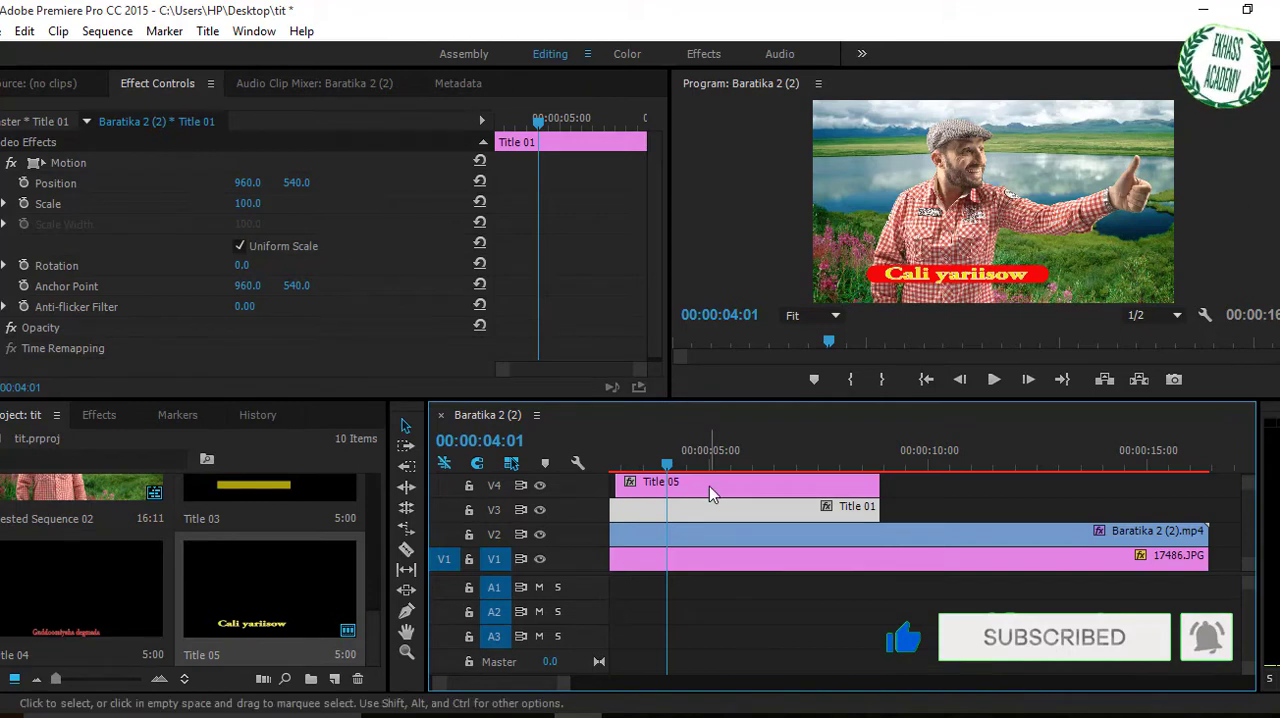
{"action": "left_click_drag", "start_coordinate": [666, 464], "coordinate": [604, 465]}
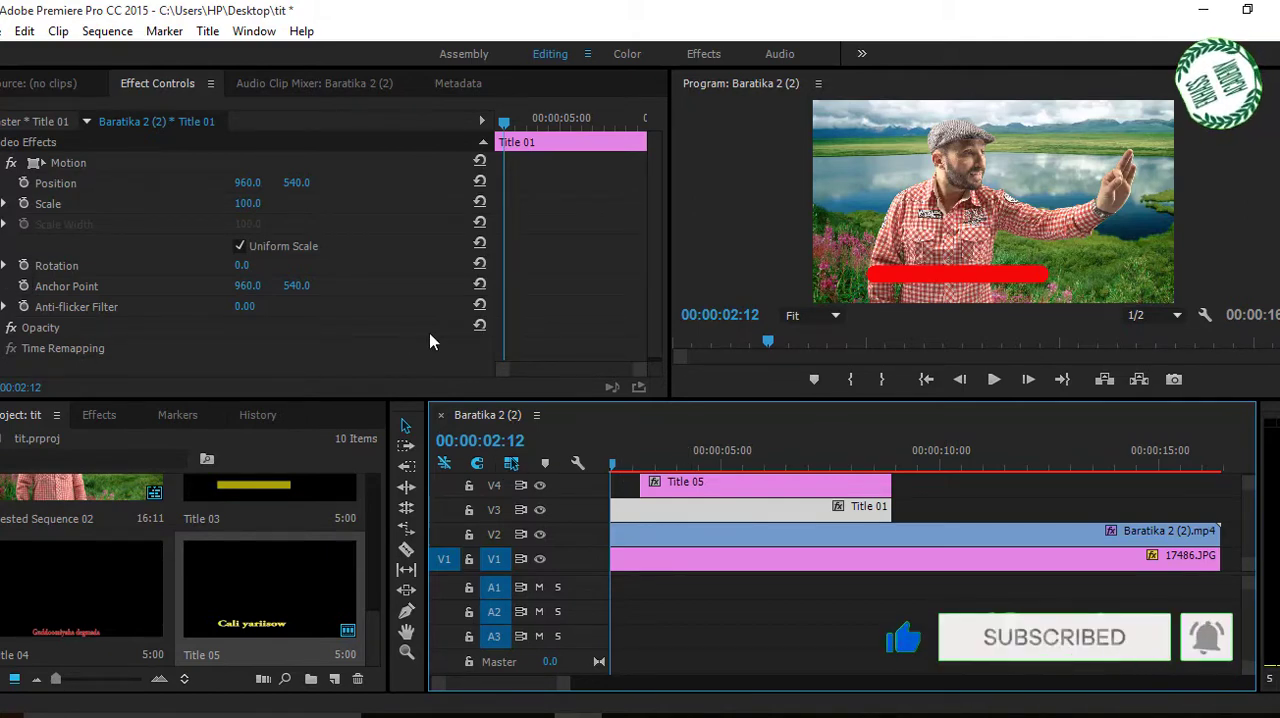
{"action": "left_click_drag", "start_coordinate": [655, 292], "coordinate": [656, 338]}
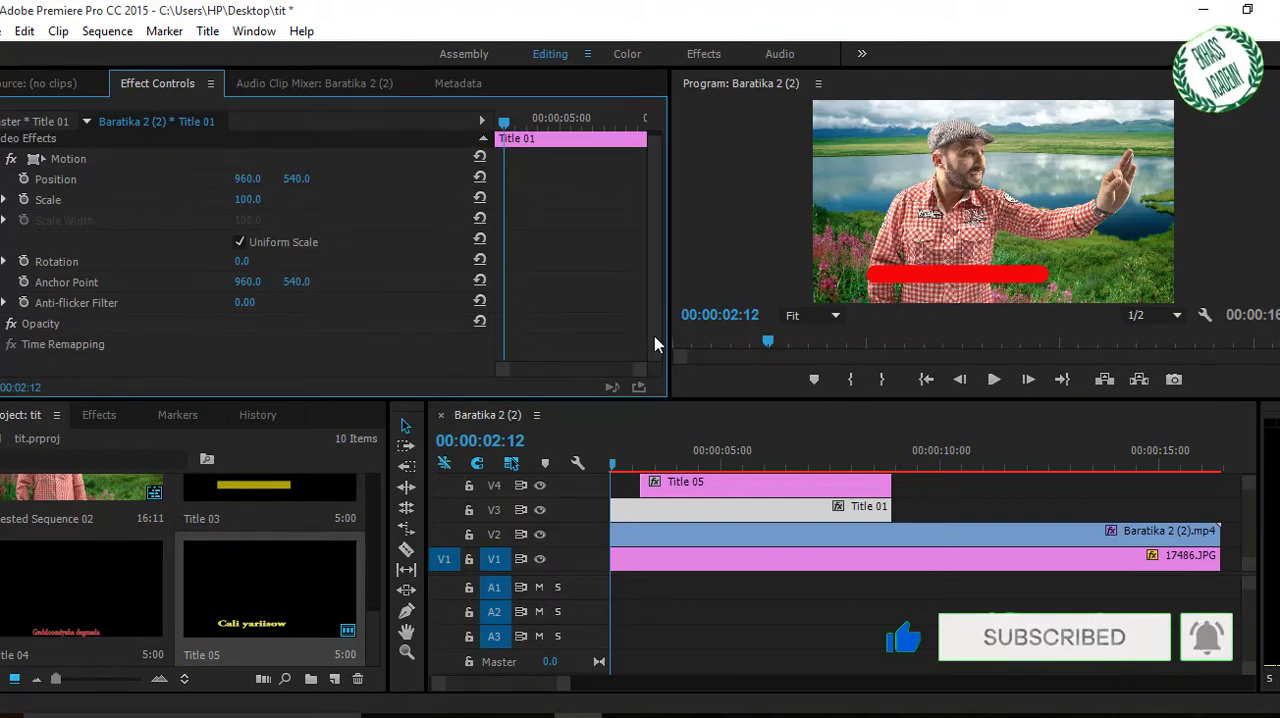
{"action": "left_click", "coordinate": [0, 324]}
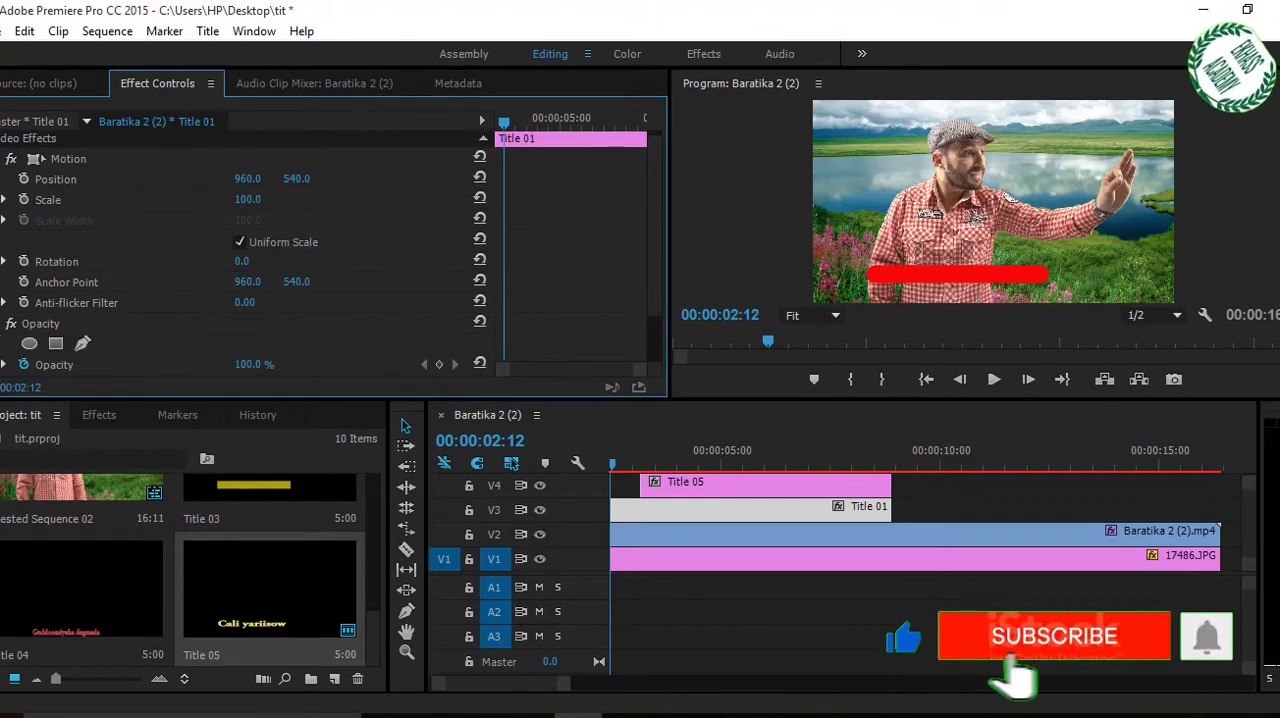
{"action": "left_click_drag", "start_coordinate": [655, 285], "coordinate": [655, 310]}
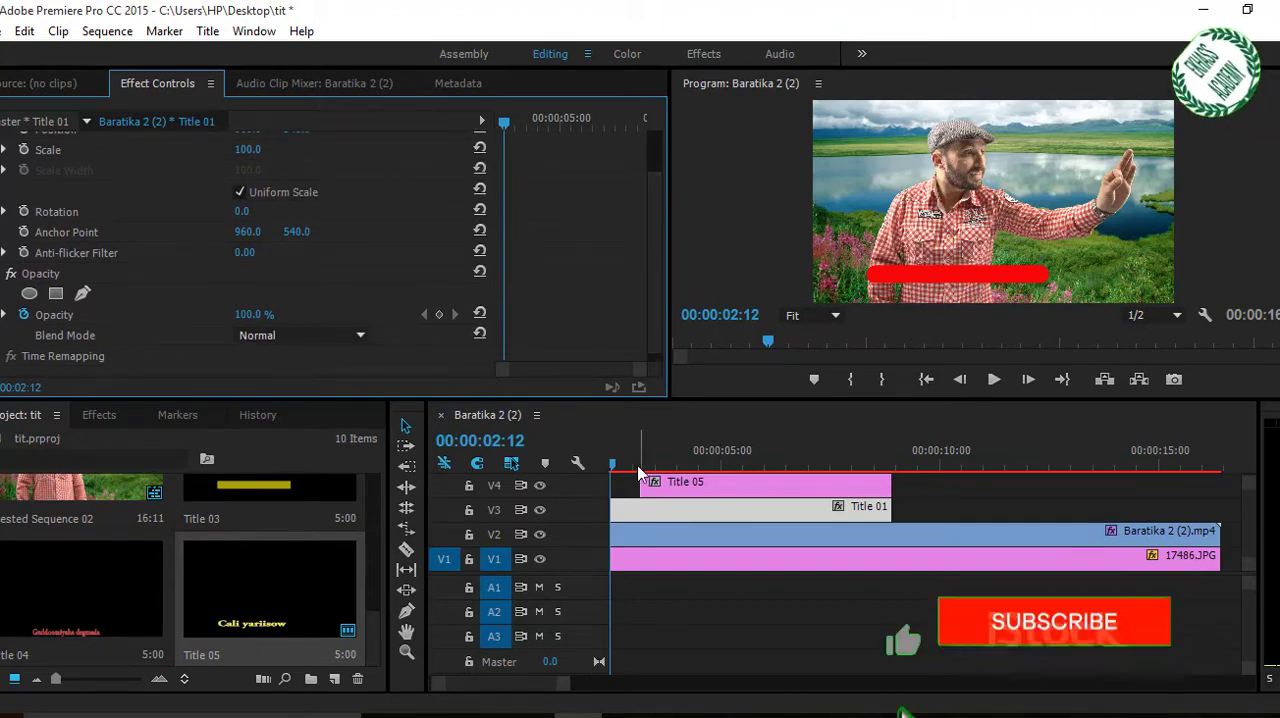
{"action": "left_click", "coordinate": [438, 314]}
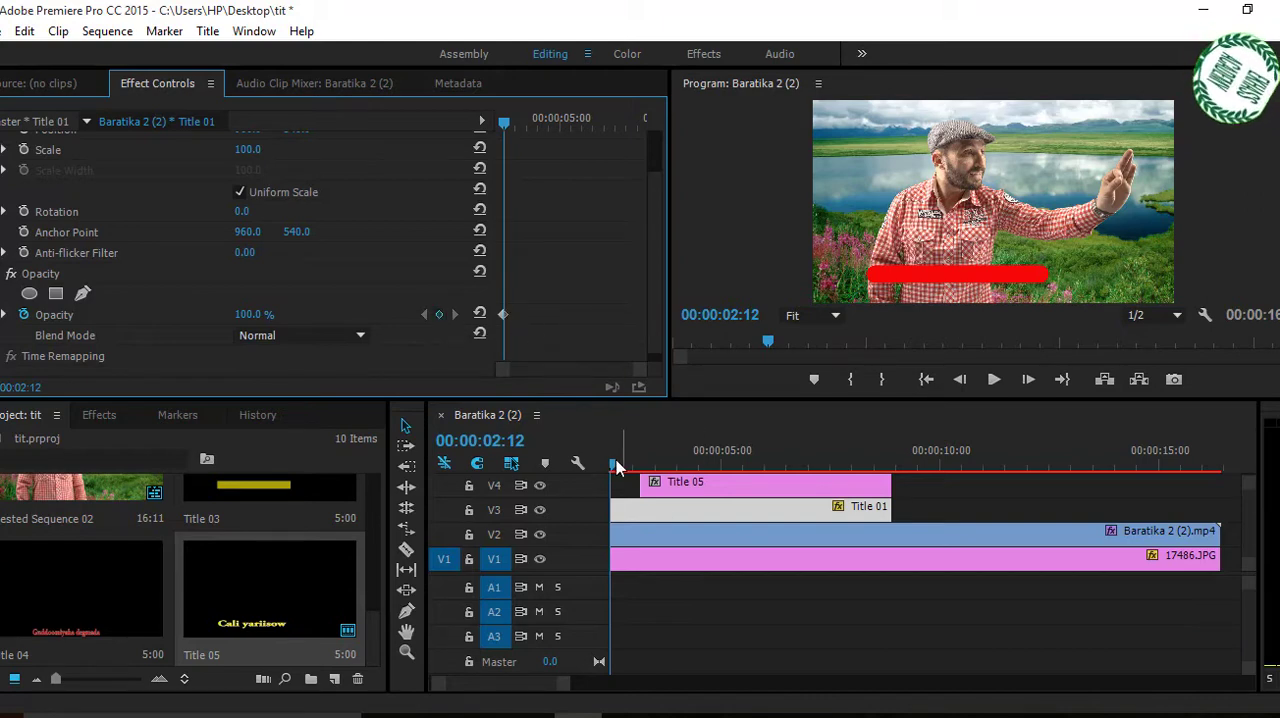
{"action": "left_click_drag", "start_coordinate": [614, 463], "coordinate": [640, 468]}
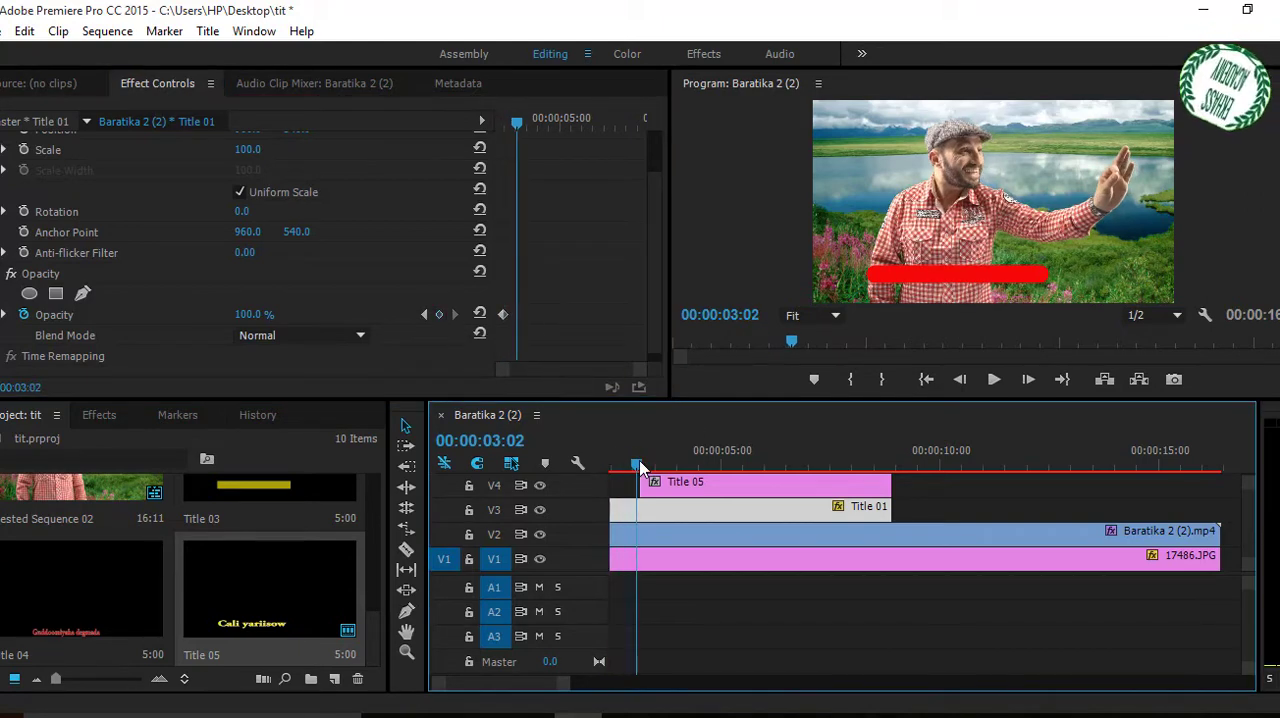
{"action": "left_click", "coordinate": [438, 315]}
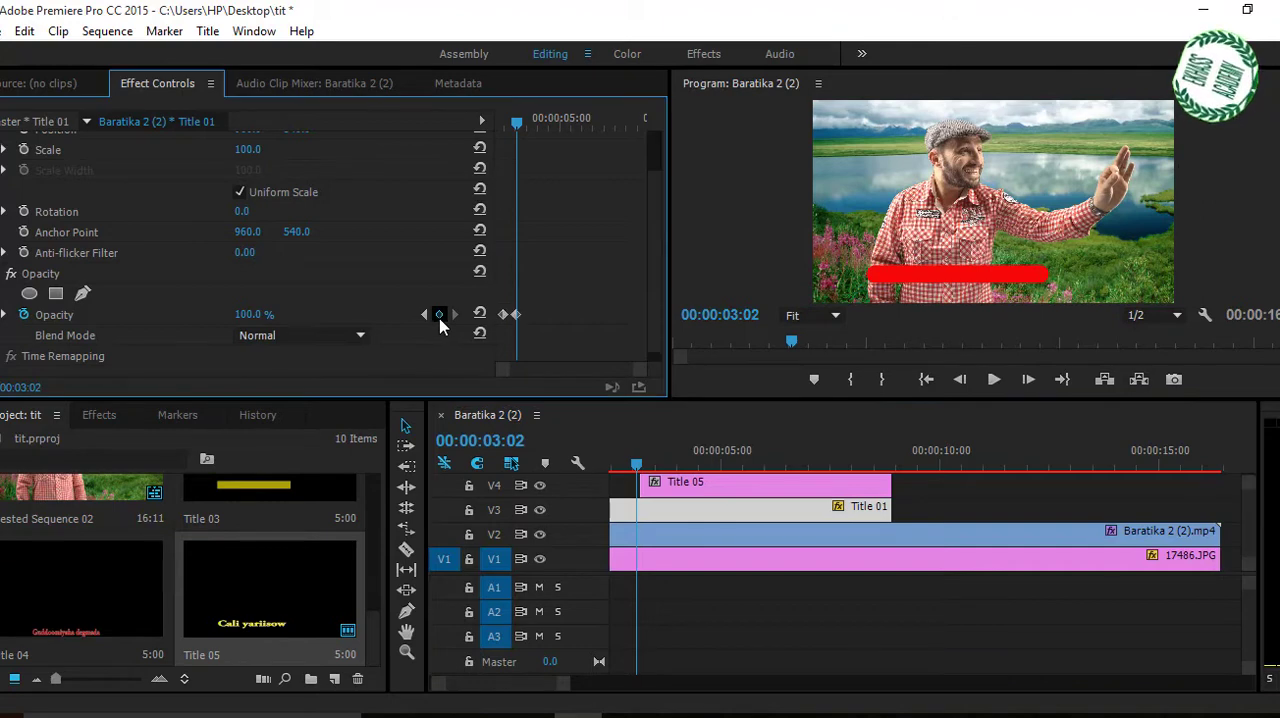
Move Title 01's first opacity keyframe to the clip's start at 00:00:02:02 and set its opacity there to 0%.
{"action": "left_click_drag", "start_coordinate": [502, 314], "coordinate": [498, 318]}
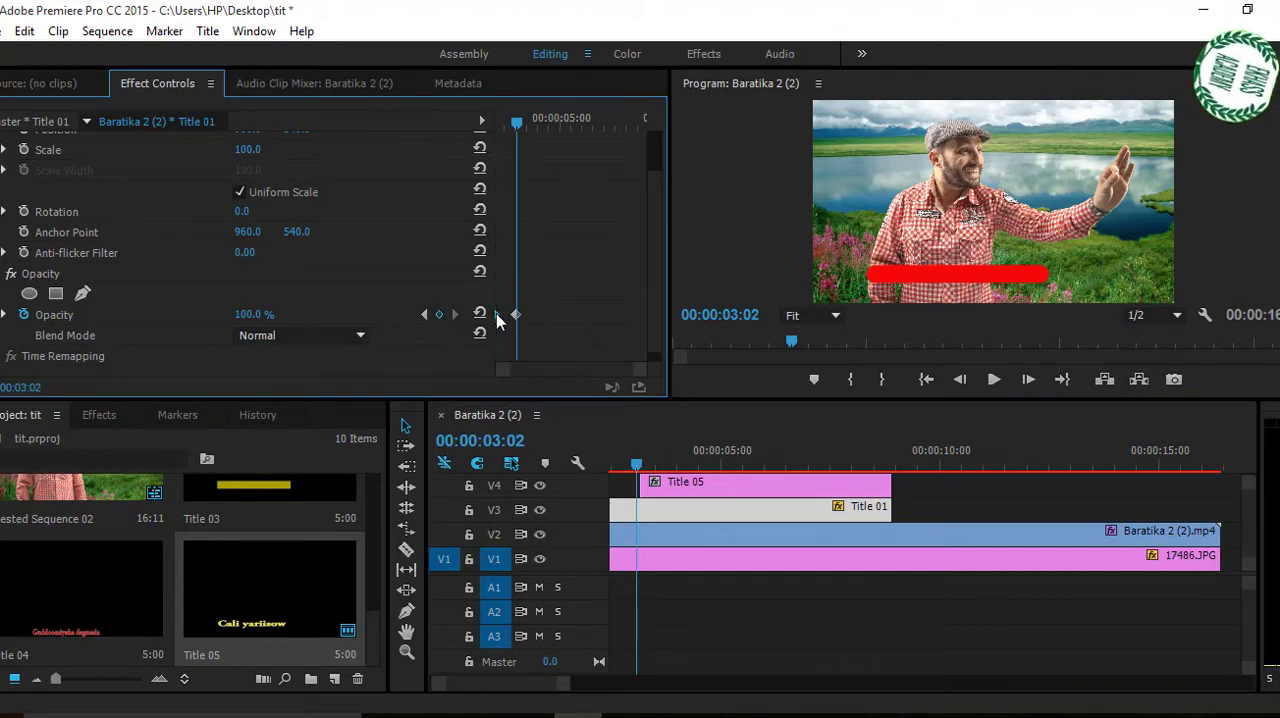
{"action": "mouse_move", "coordinate": [262, 316]}
{"action": "left_mouse_down"}
{"action": "mouse_move", "coordinate": [245, 316]}
{"action": "mouse_move", "coordinate": [260, 316]}
{"action": "left_mouse_up"}
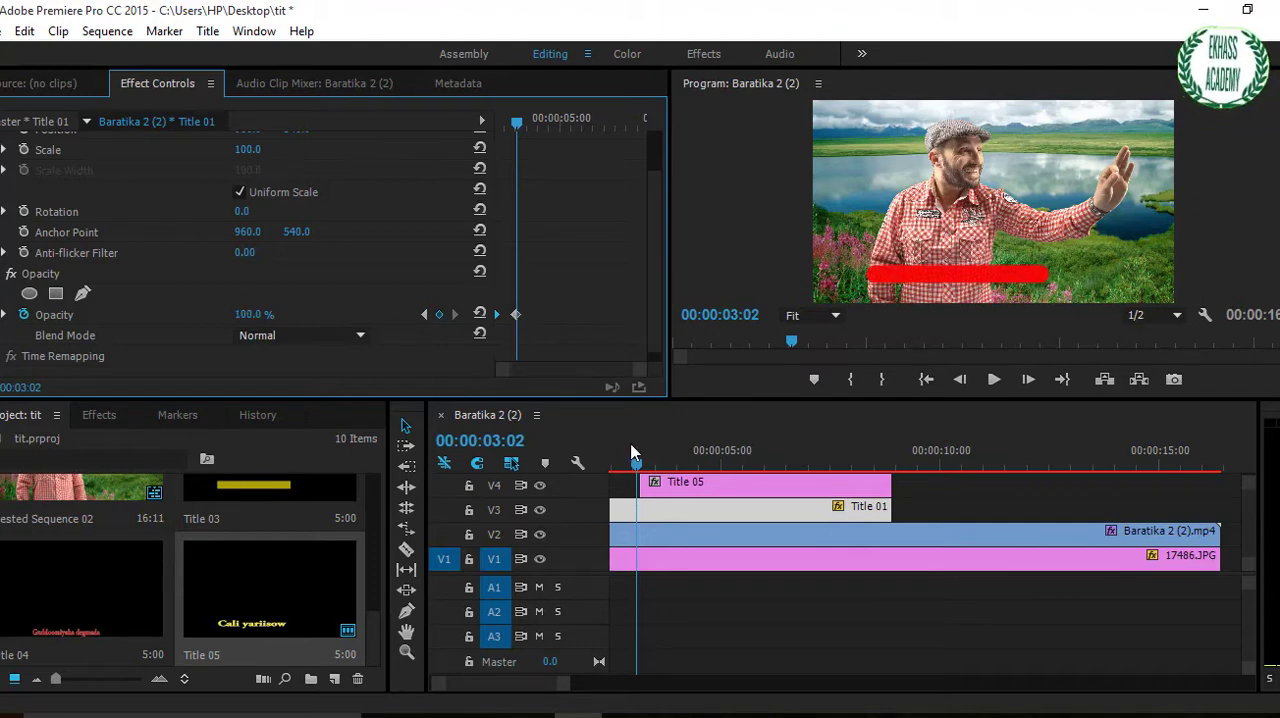
{"action": "left_click_drag", "start_coordinate": [637, 466], "coordinate": [704, 445]}
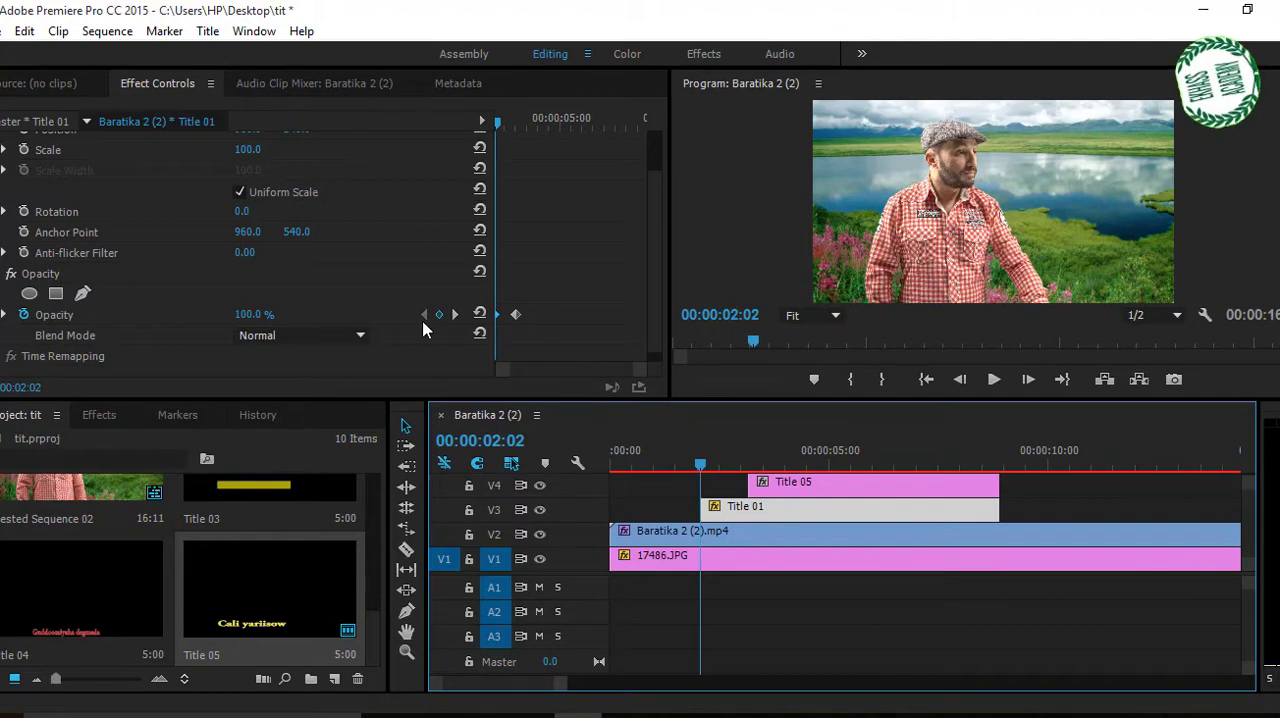
{"action": "left_click", "coordinate": [248, 316]}
{"action": "type", "text": "0"}
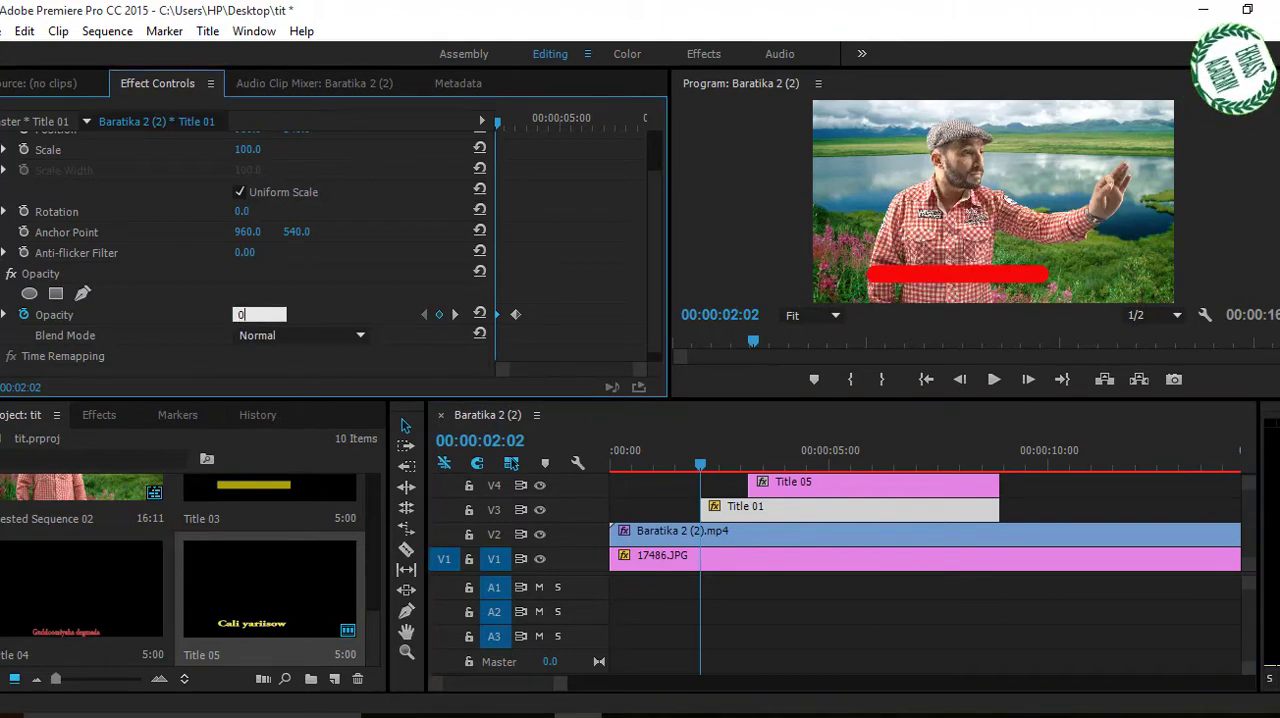
{"action": "left_click", "coordinate": [702, 472]}
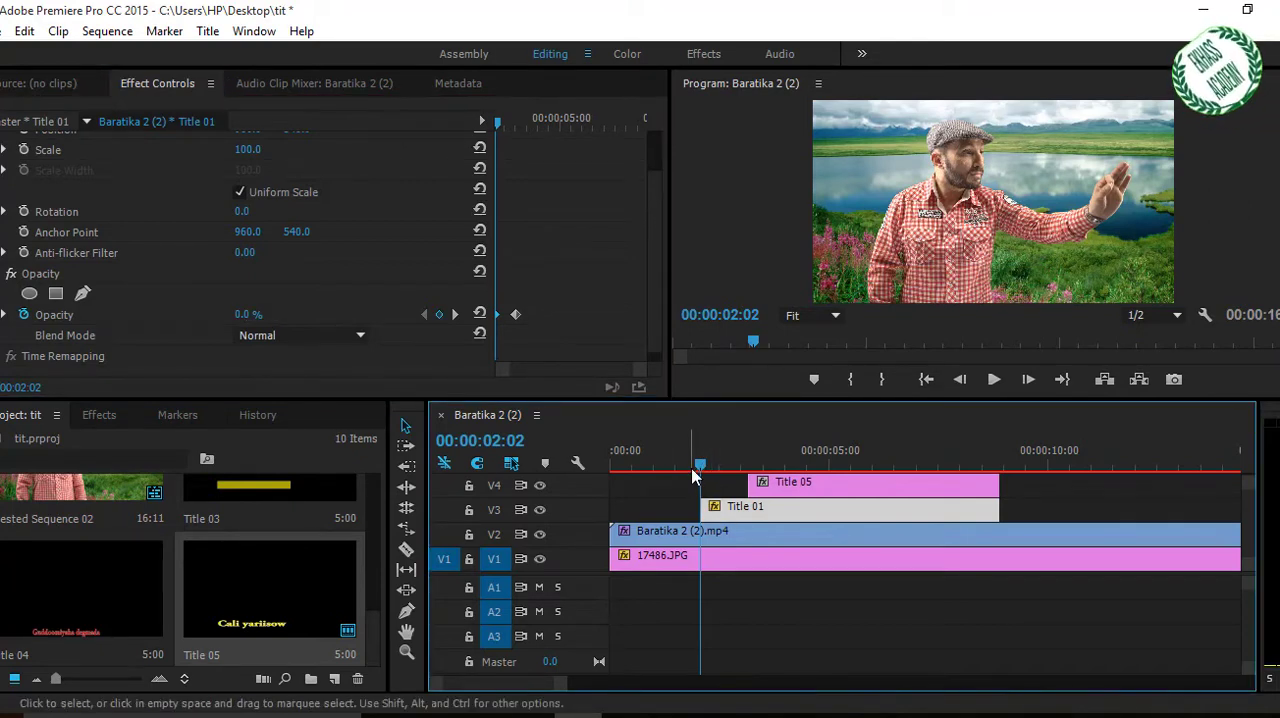
Shift the Title 05 clip on V4 so that it starts at 00:00:02:23.
{"action": "left_click_drag", "start_coordinate": [699, 471], "coordinate": [769, 485]}
{"action": "left_click", "coordinate": [771, 487]}
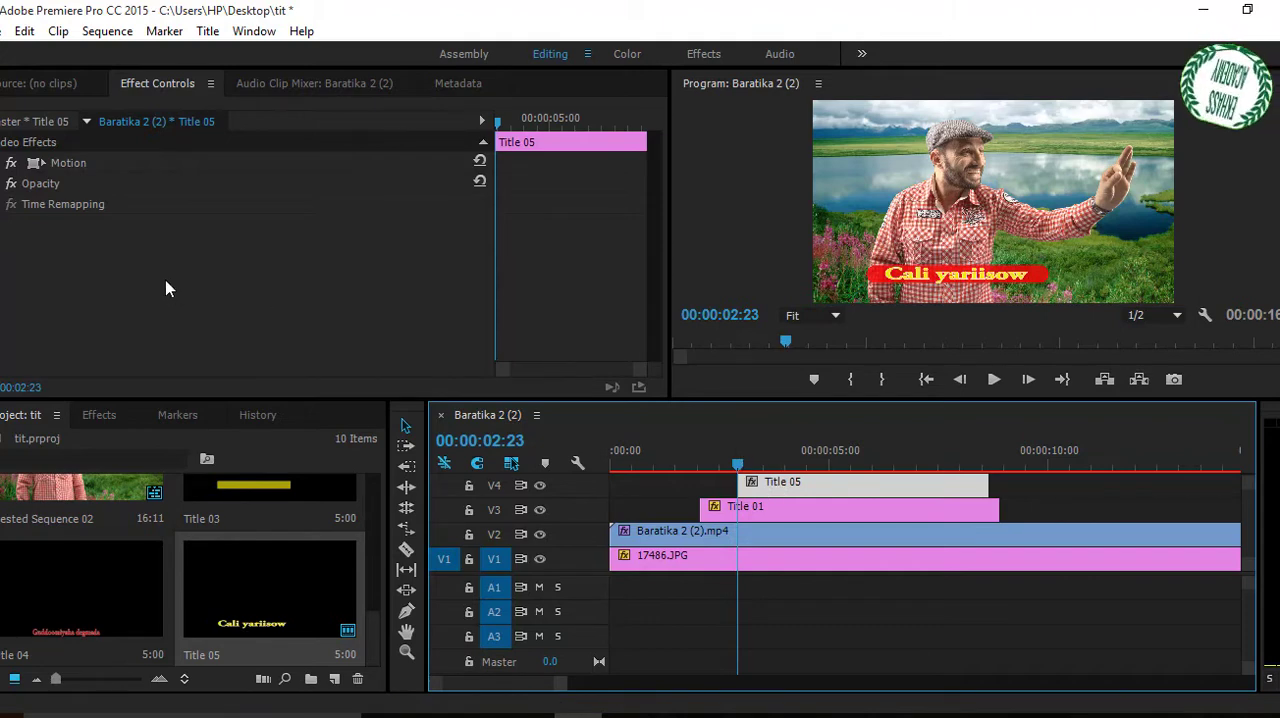
Animate Title 05's Position with a keyframe at the clip's start and another at 00:00:03:01, shifting the clip to start at 00:00:02:15.
{"action": "left_click", "coordinate": [0, 164]}
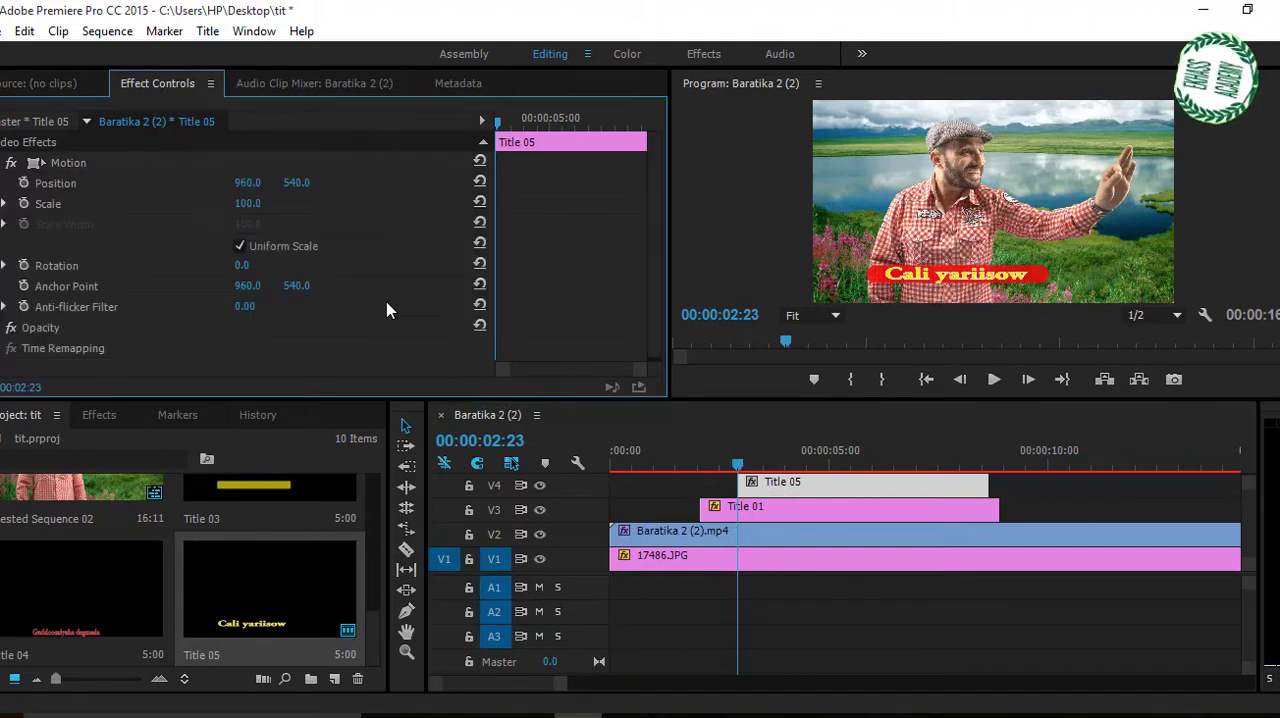
{"action": "left_click", "coordinate": [23, 184]}
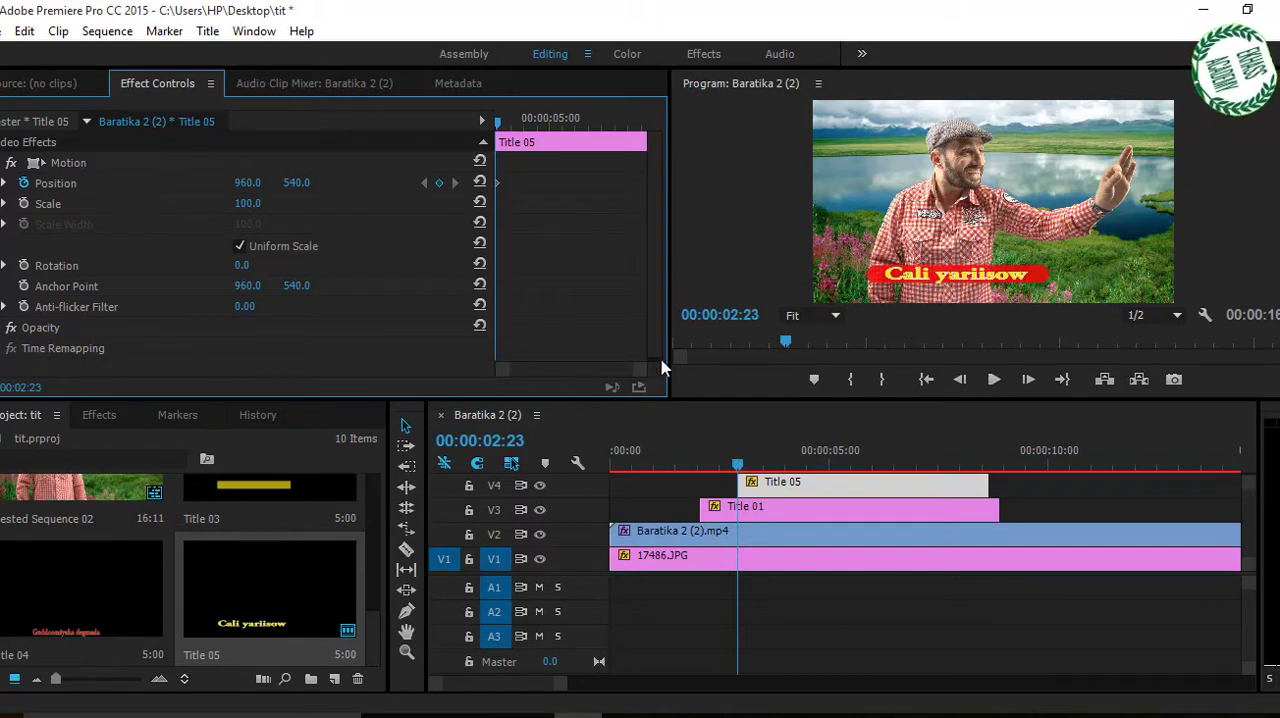
{"action": "left_click_drag", "start_coordinate": [740, 466], "coordinate": [757, 470]}
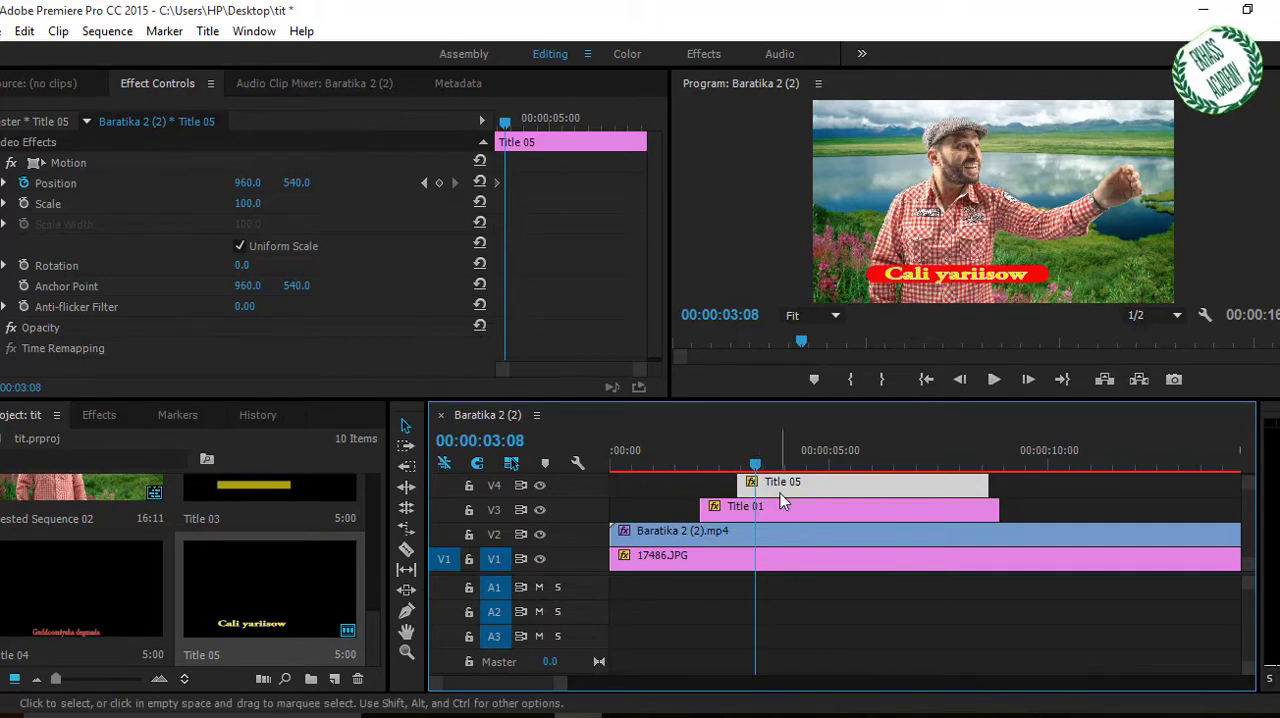
{"action": "left_click_drag", "start_coordinate": [780, 491], "coordinate": [747, 476]}
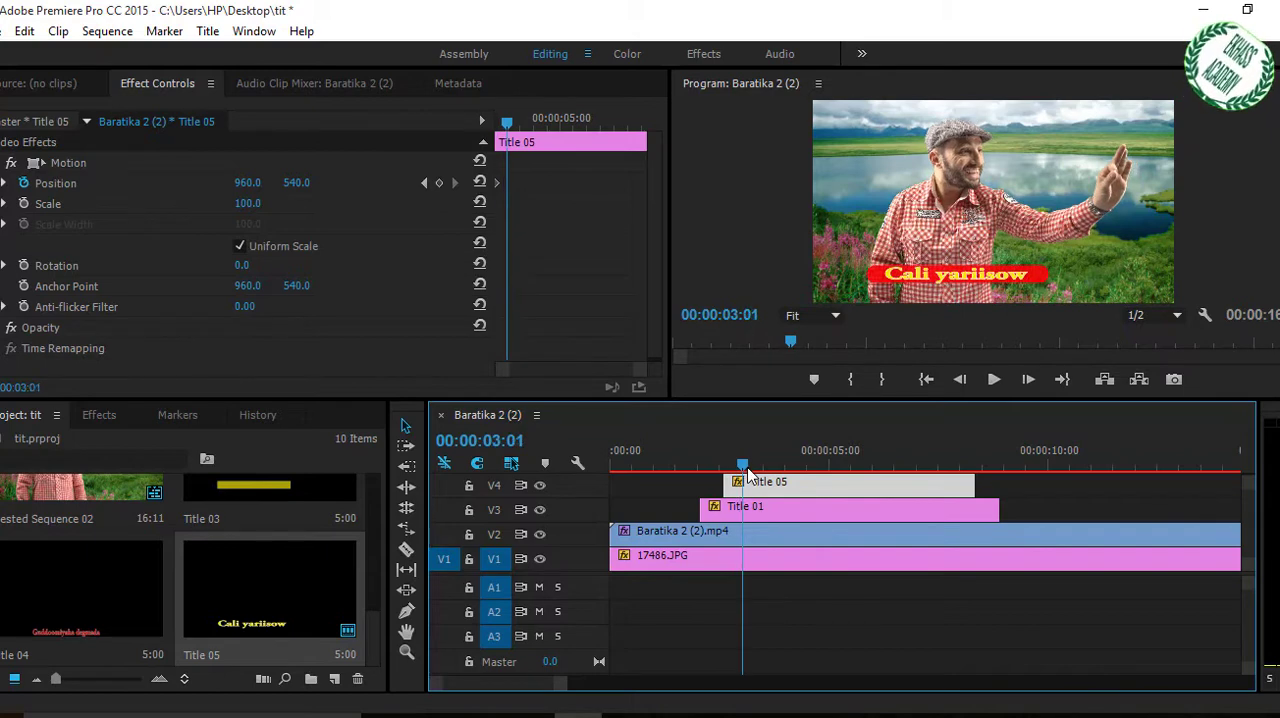
{"action": "left_click", "coordinate": [438, 183]}
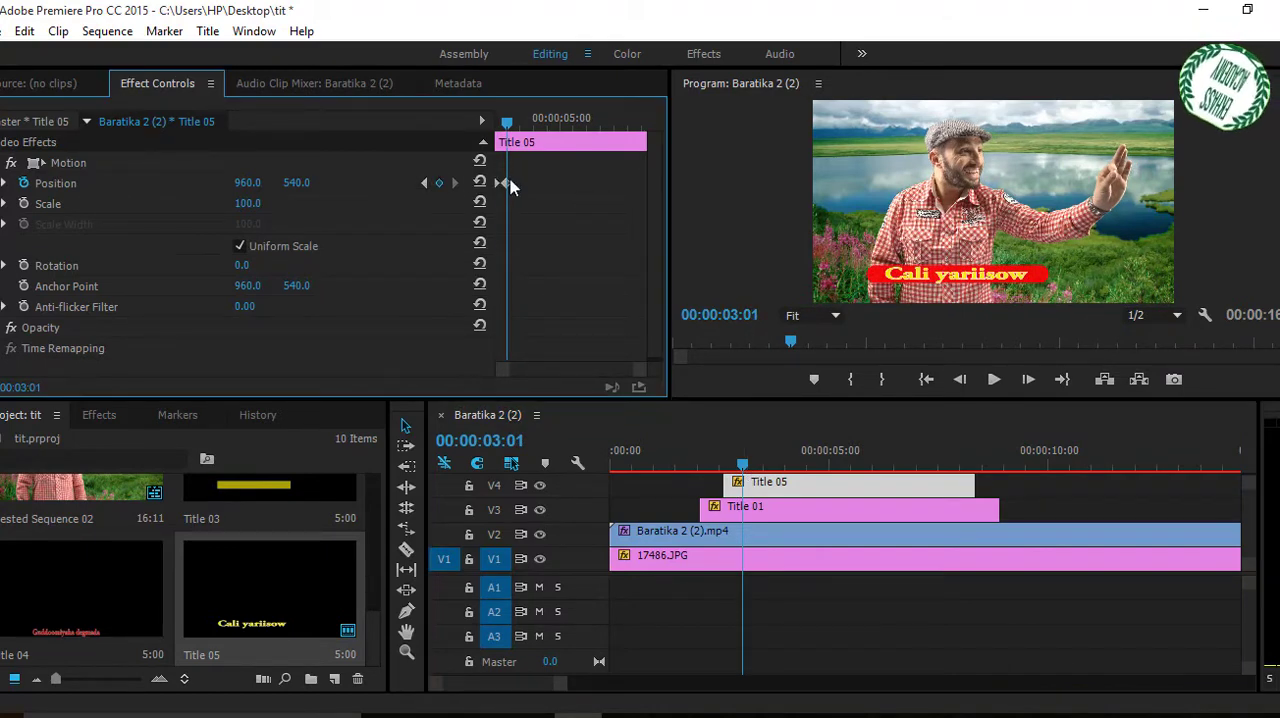
Set Title 05's horizontal Position to -580 at the first keyframe so the name starts outside the frame.
{"action": "left_click", "coordinate": [742, 467]}
{"action": "left_click_drag", "start_coordinate": [742, 467], "coordinate": [725, 467]}
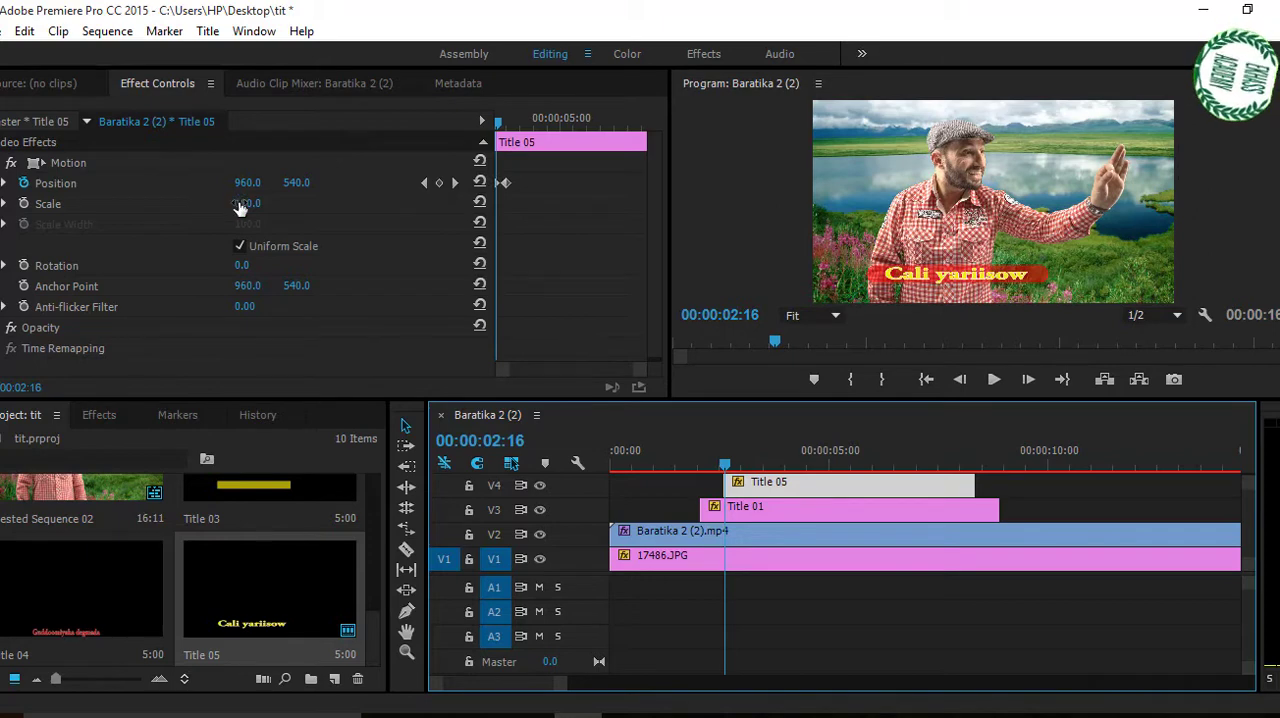
{"action": "left_click_drag", "start_coordinate": [245, 185], "coordinate": [116, 185]}
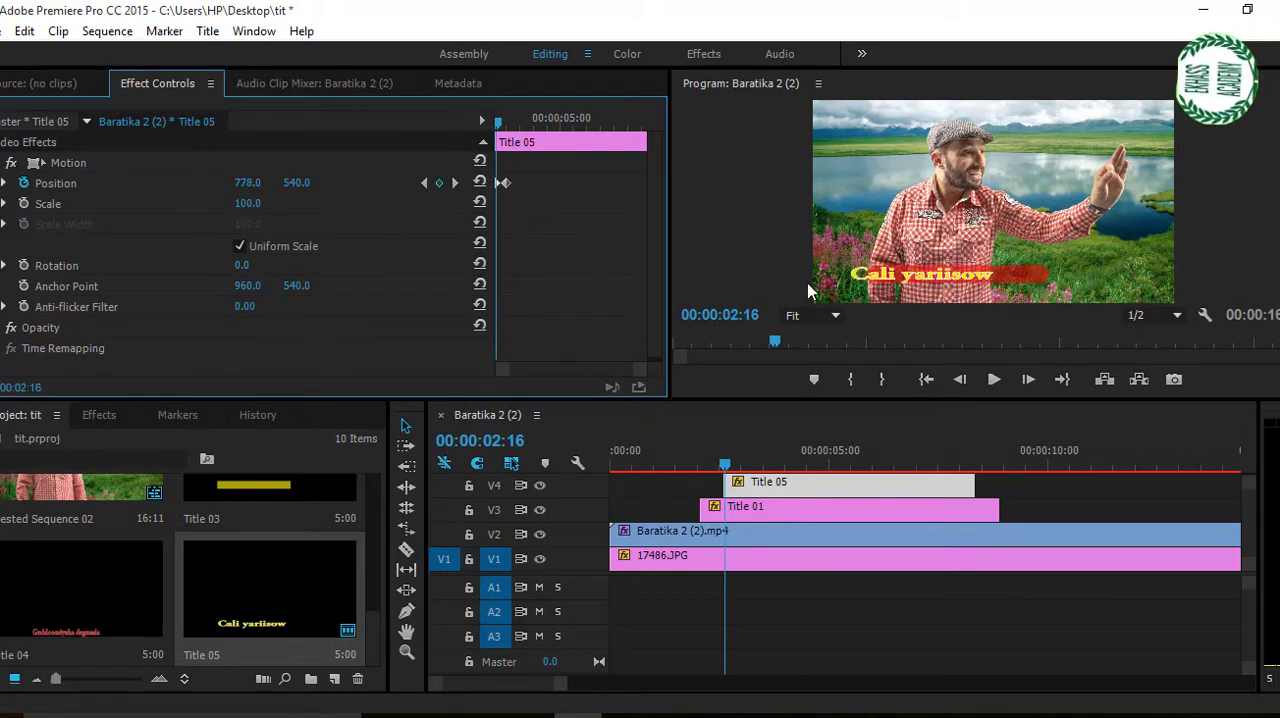
{"action": "left_click_drag", "start_coordinate": [255, 185], "coordinate": [100, 185]}
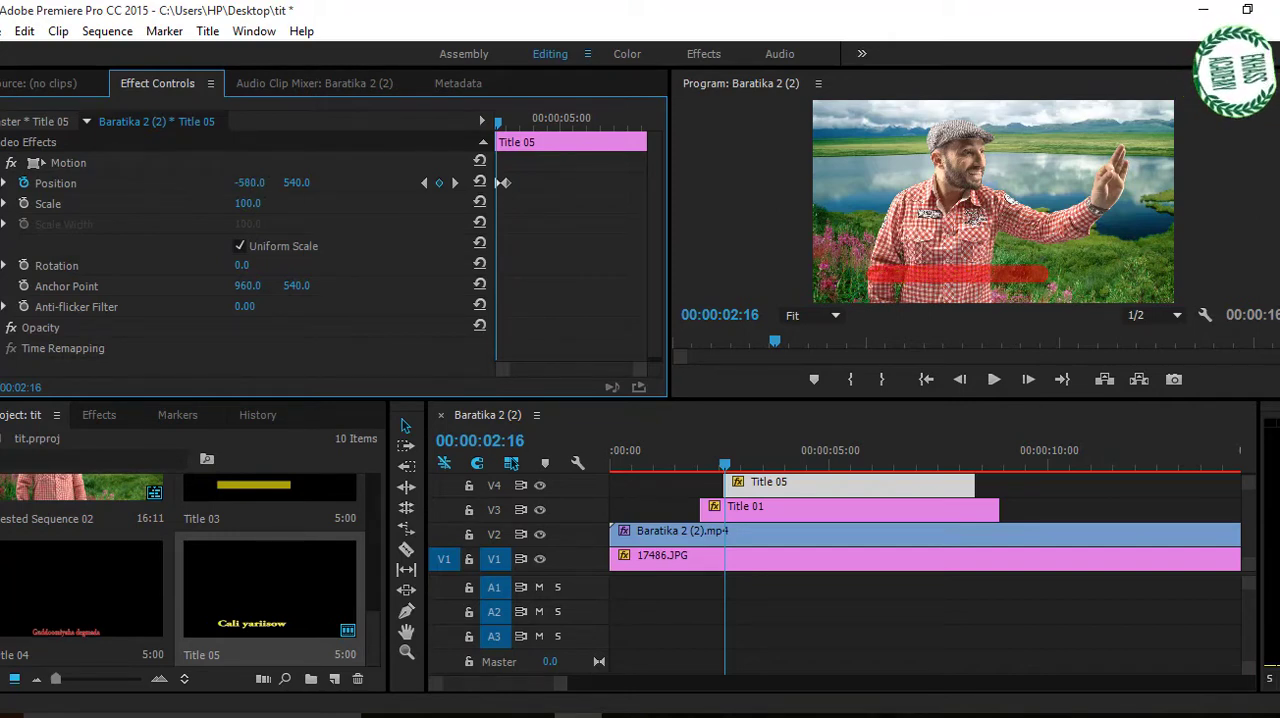
Add Position keyframes to Title 05 at 00:00:07:22 and 00:00:08:08, setting the last one's horizontal Position to -581.
{"action": "left_click_drag", "start_coordinate": [727, 463], "coordinate": [956, 474]}
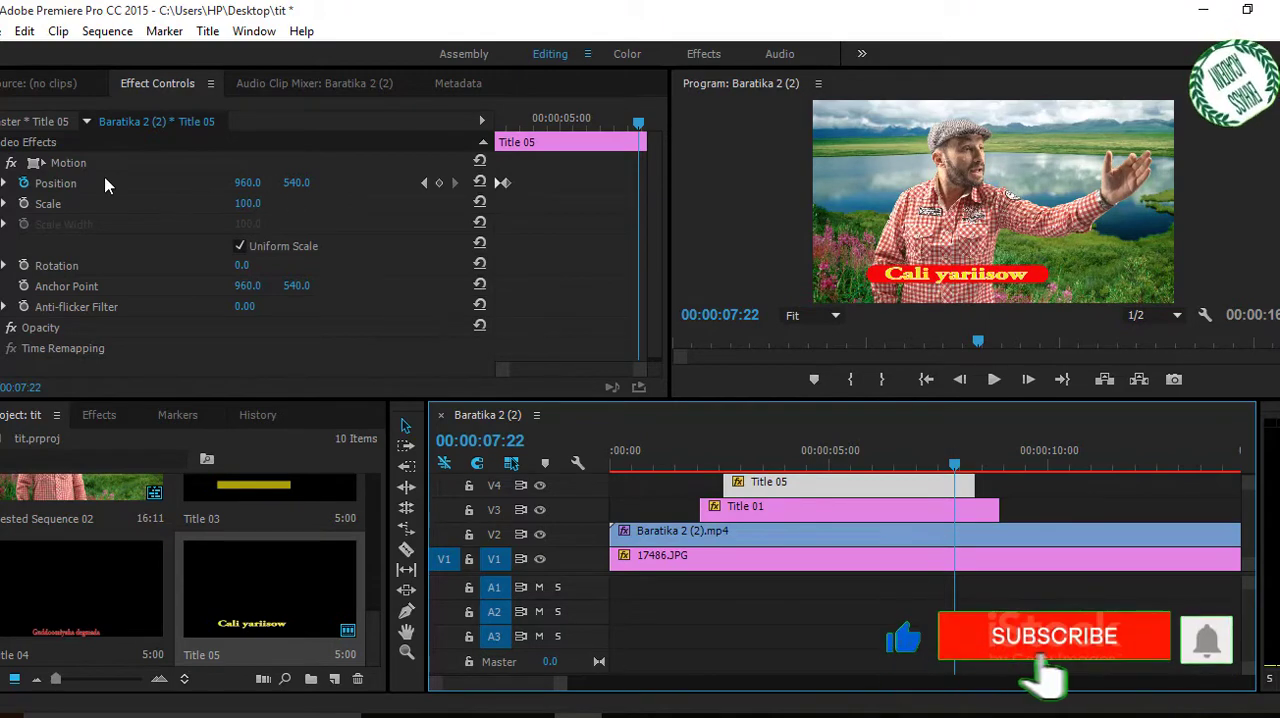
{"action": "left_click", "coordinate": [439, 184]}
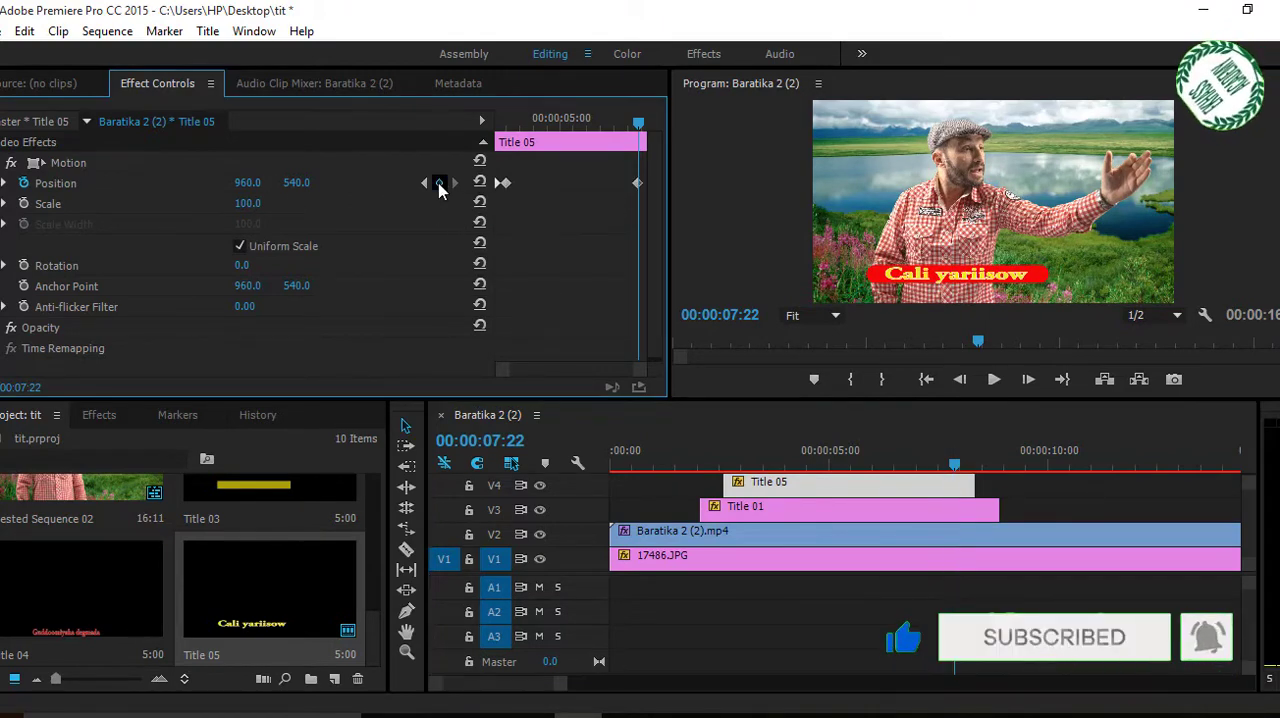
{"action": "left_click", "coordinate": [972, 466]}
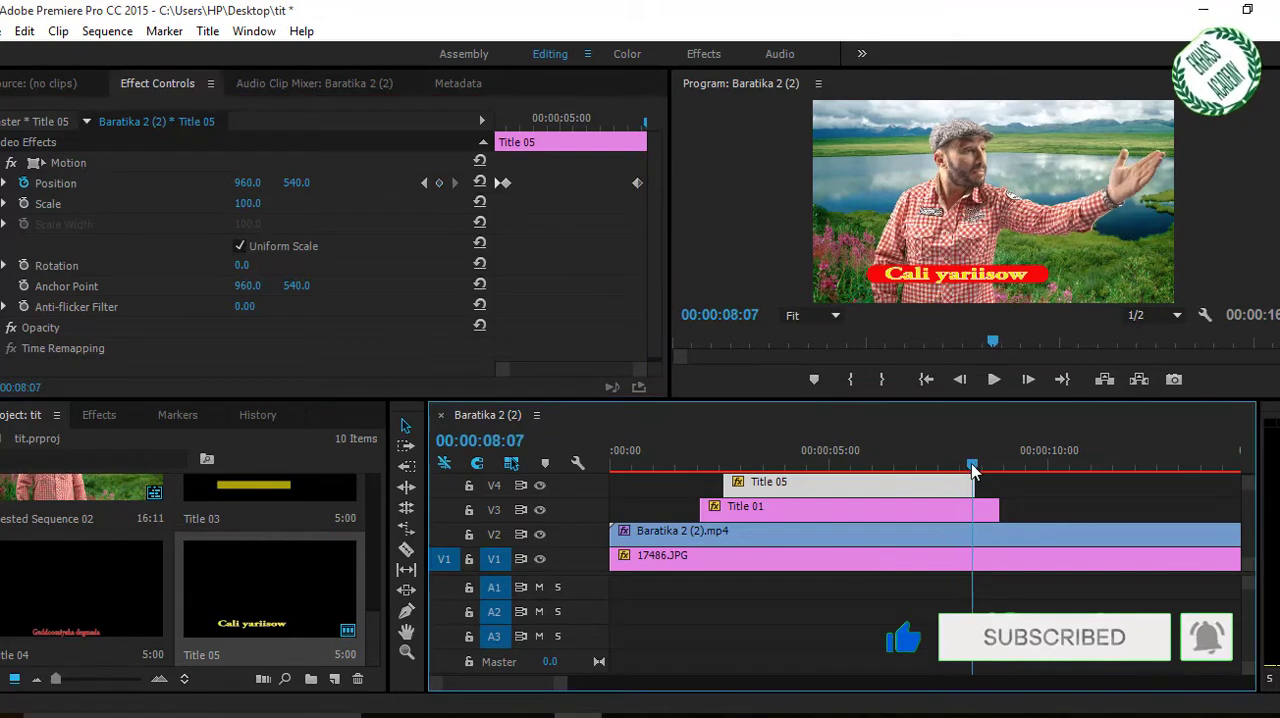
{"action": "left_click_drag", "start_coordinate": [972, 465], "coordinate": [974, 465]}
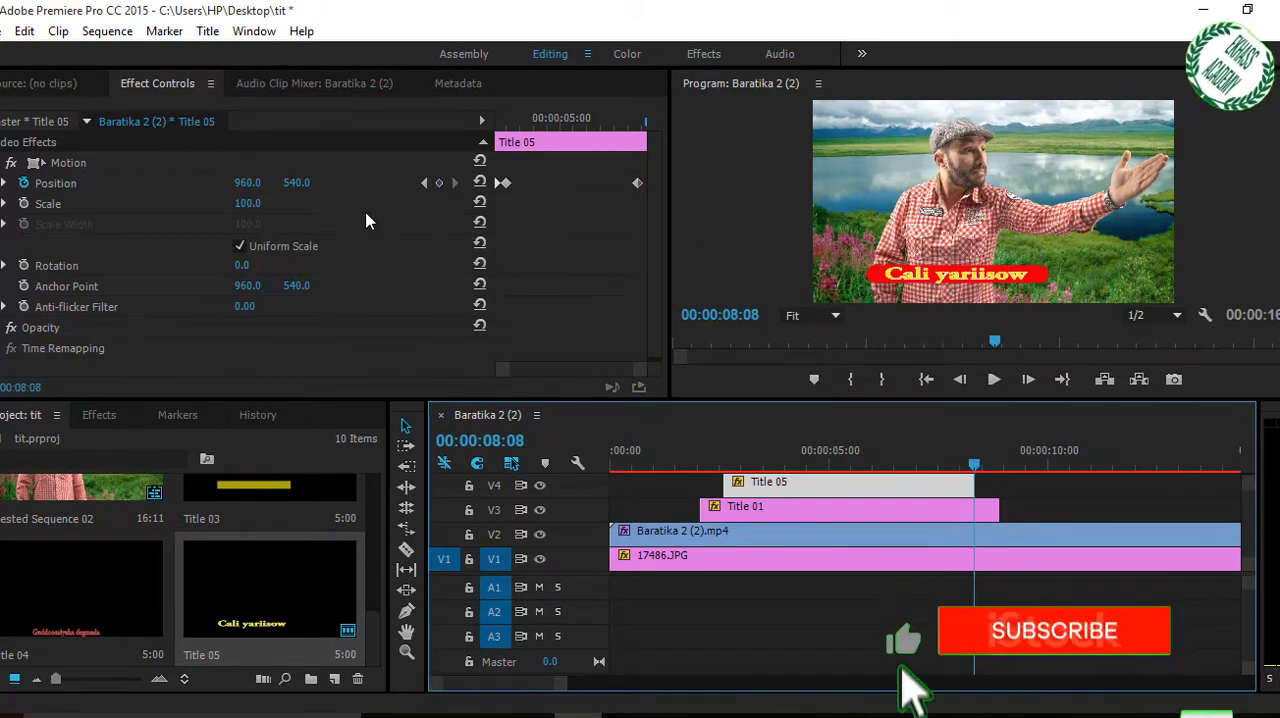
{"action": "left_click", "coordinate": [438, 185]}
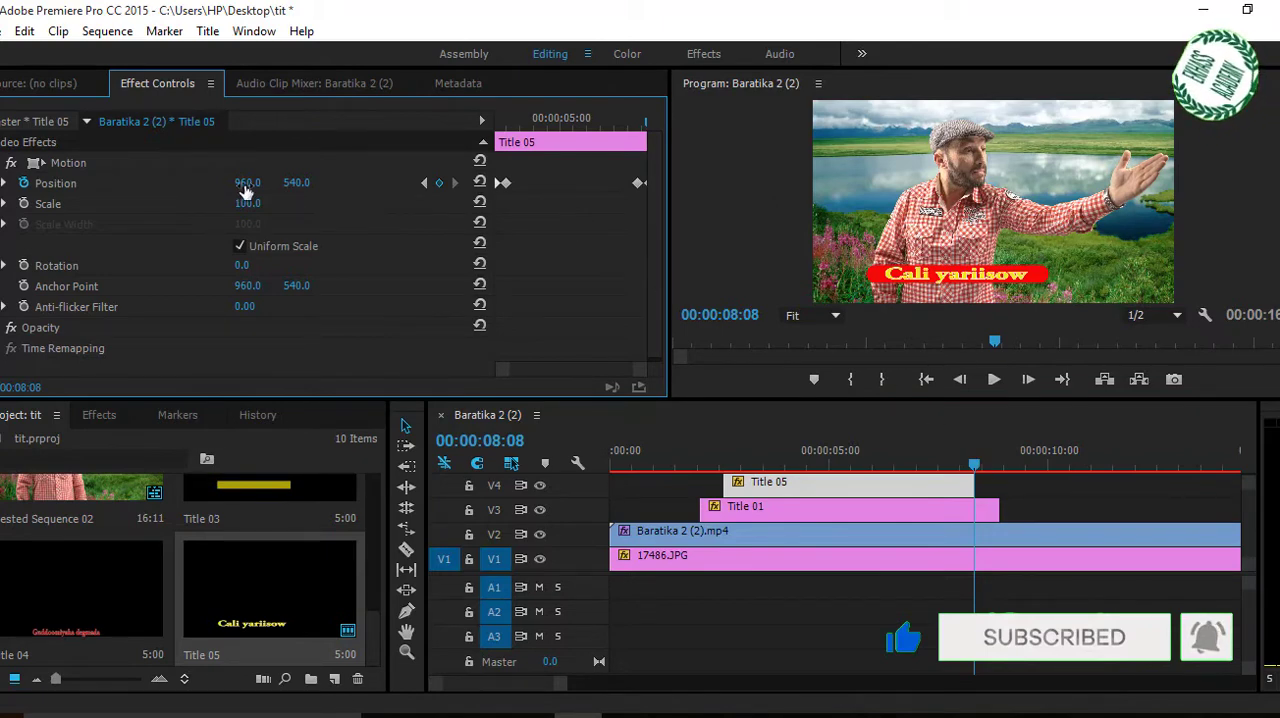
{"action": "left_click_drag", "start_coordinate": [245, 186], "coordinate": [120, 186]}
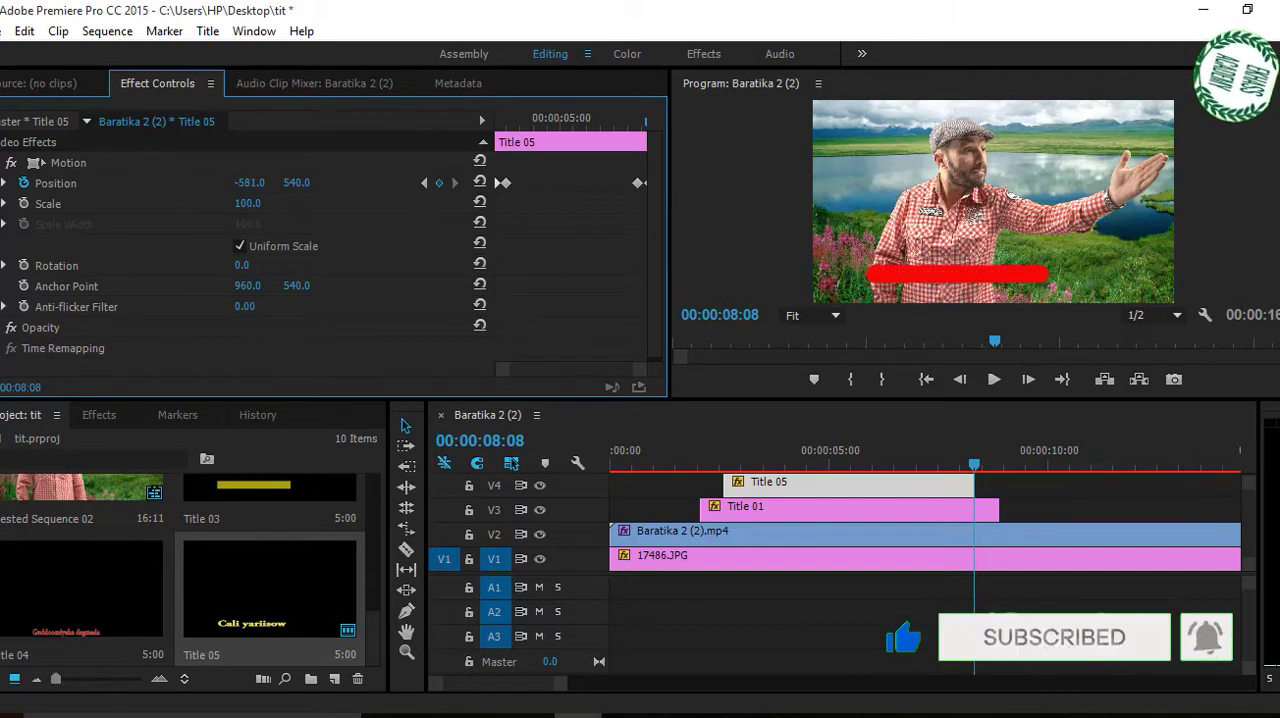
Trim the end of the Title 01 clip on V3 back to about 00:00:08:19.
{"action": "mouse_move", "coordinate": [977, 468]}
{"action": "left_mouse_down"}
{"action": "mouse_move", "coordinate": [945, 470]}
{"action": "mouse_move", "coordinate": [975, 468]}
{"action": "left_mouse_up"}
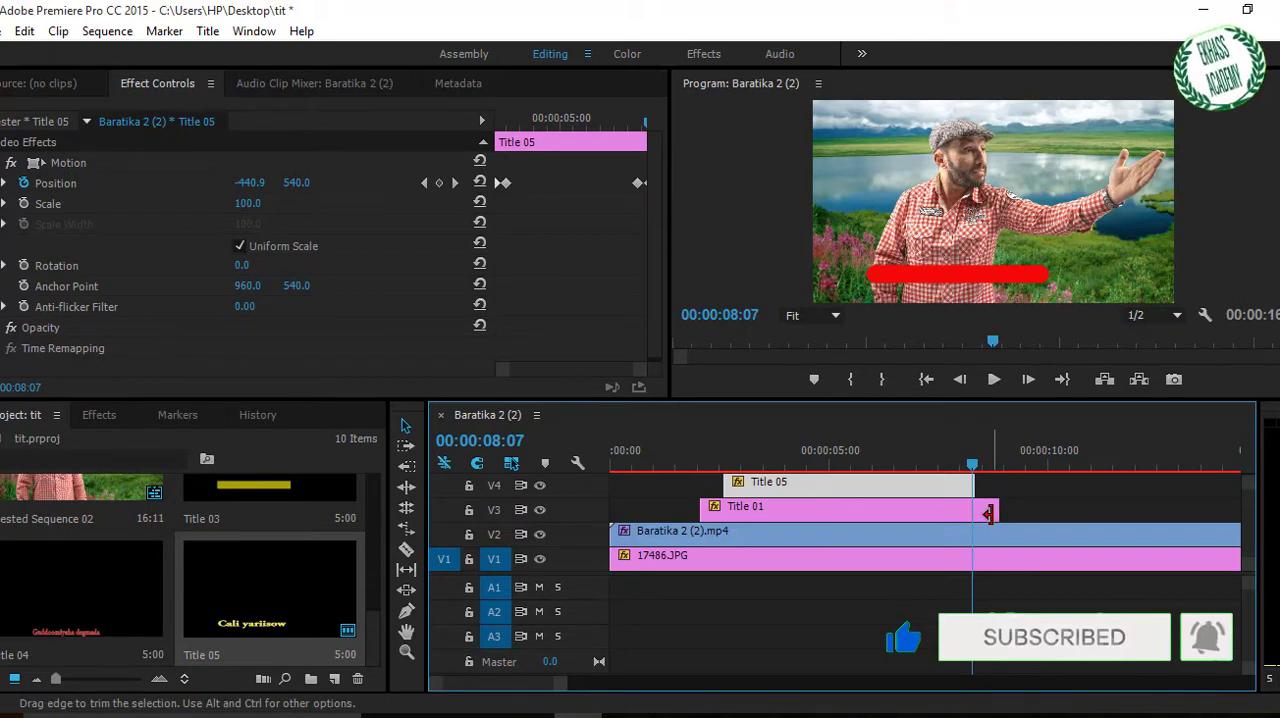
{"action": "left_click", "coordinate": [988, 512]}
{"action": "left_click", "coordinate": [982, 510]}
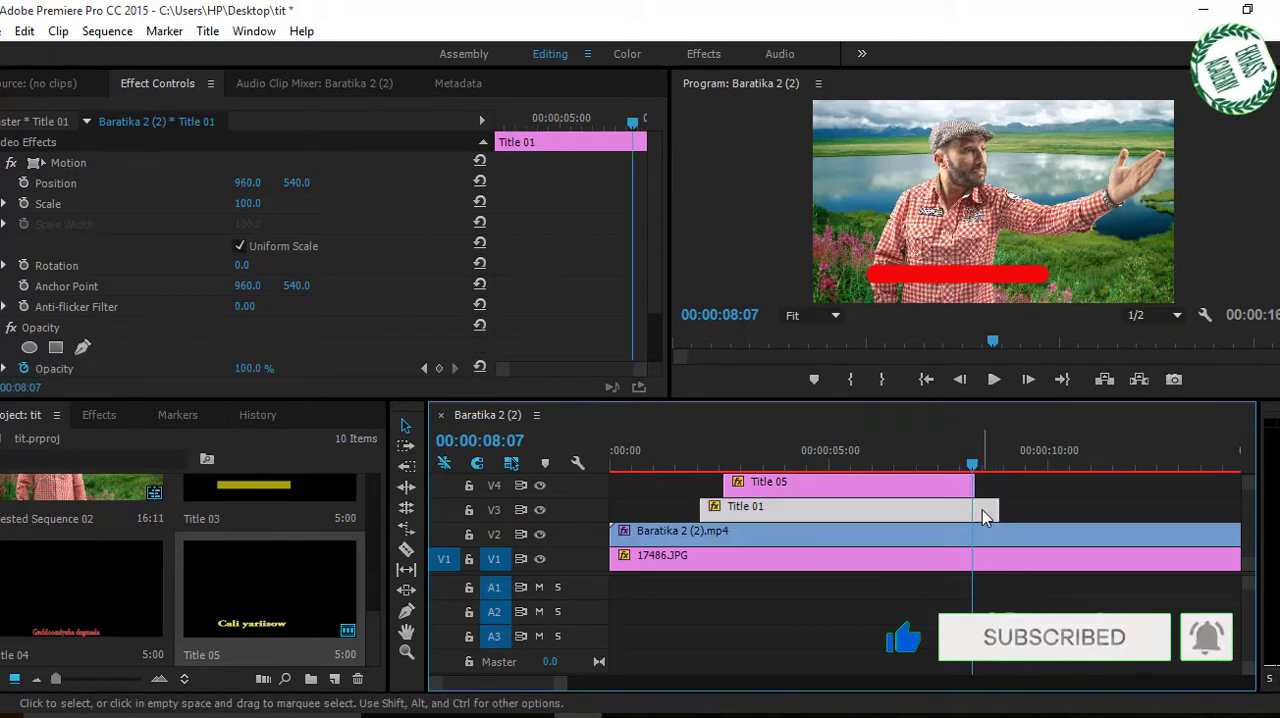
{"action": "left_click", "coordinate": [968, 470]}
{"action": "left_click_drag", "start_coordinate": [968, 470], "coordinate": [961, 470]}
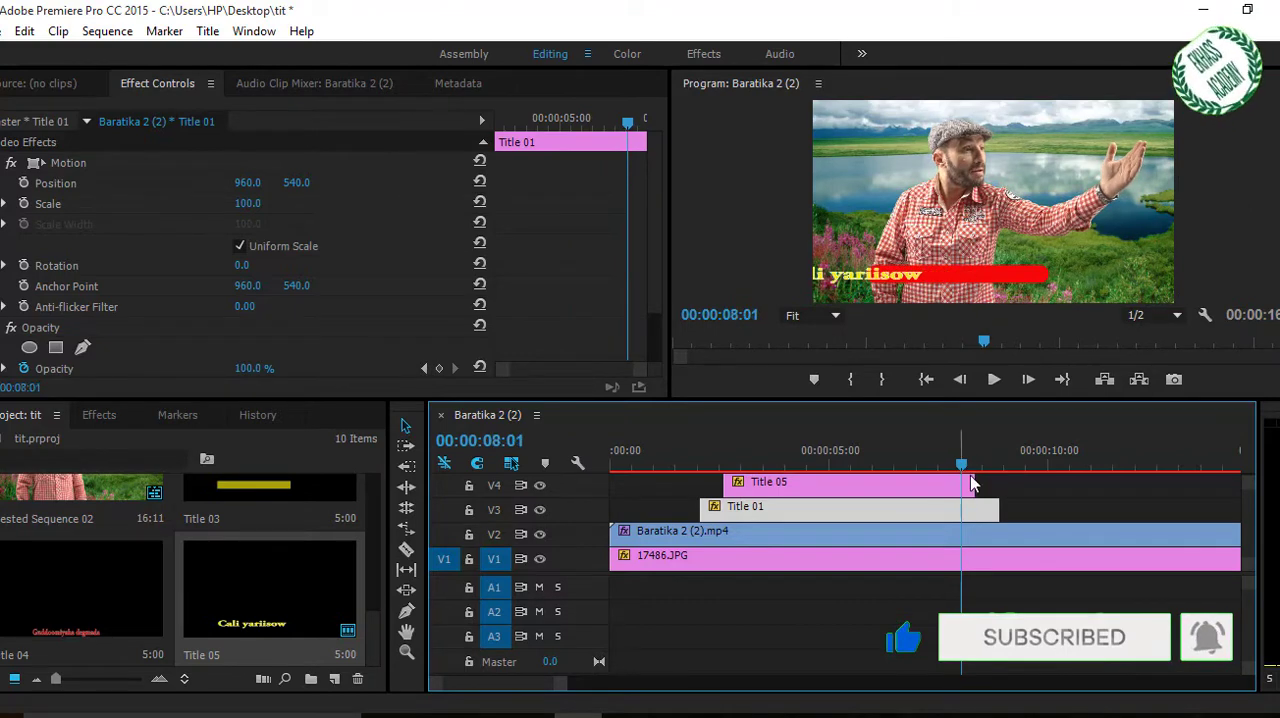
{"action": "left_click_drag", "start_coordinate": [990, 512], "coordinate": [992, 511]}
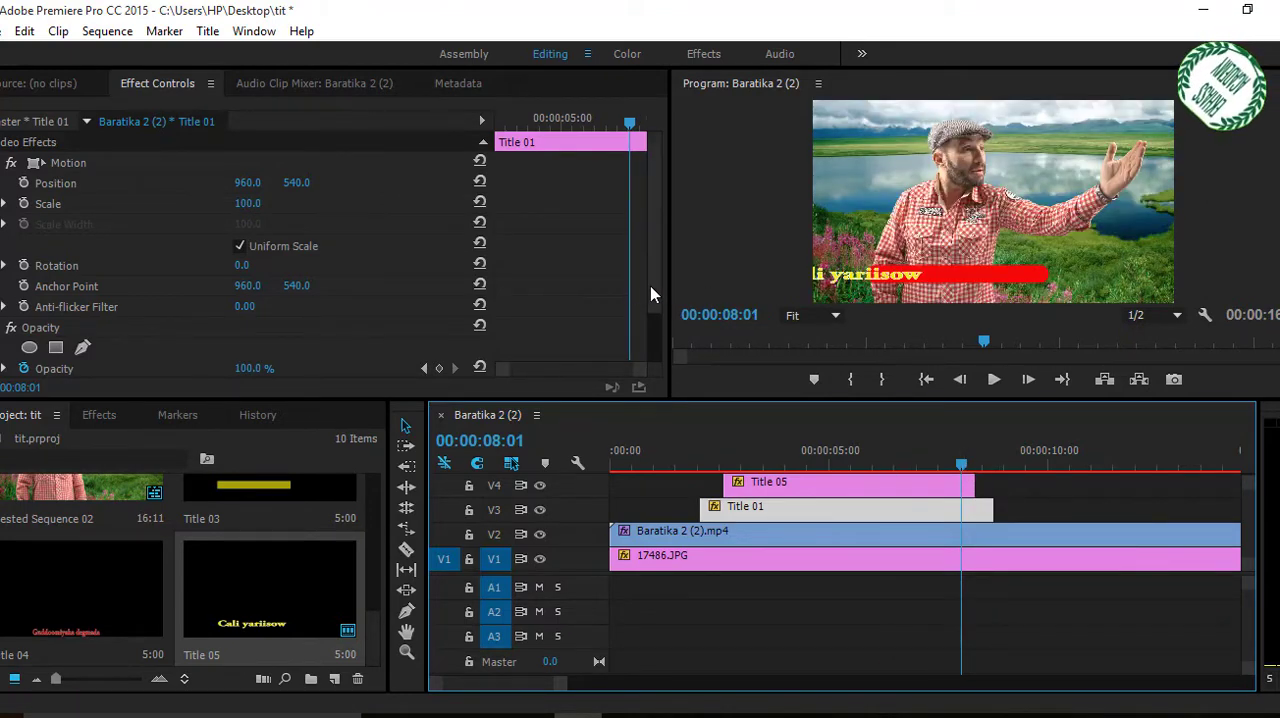
Add opacity keyframes to Title 01 at 00:00:08:01 and 00:00:08:19, setting the last one to 0%.
{"action": "scroll", "coordinate": [651, 321], "scroll_direction": "down", "scroll_amount": 3}
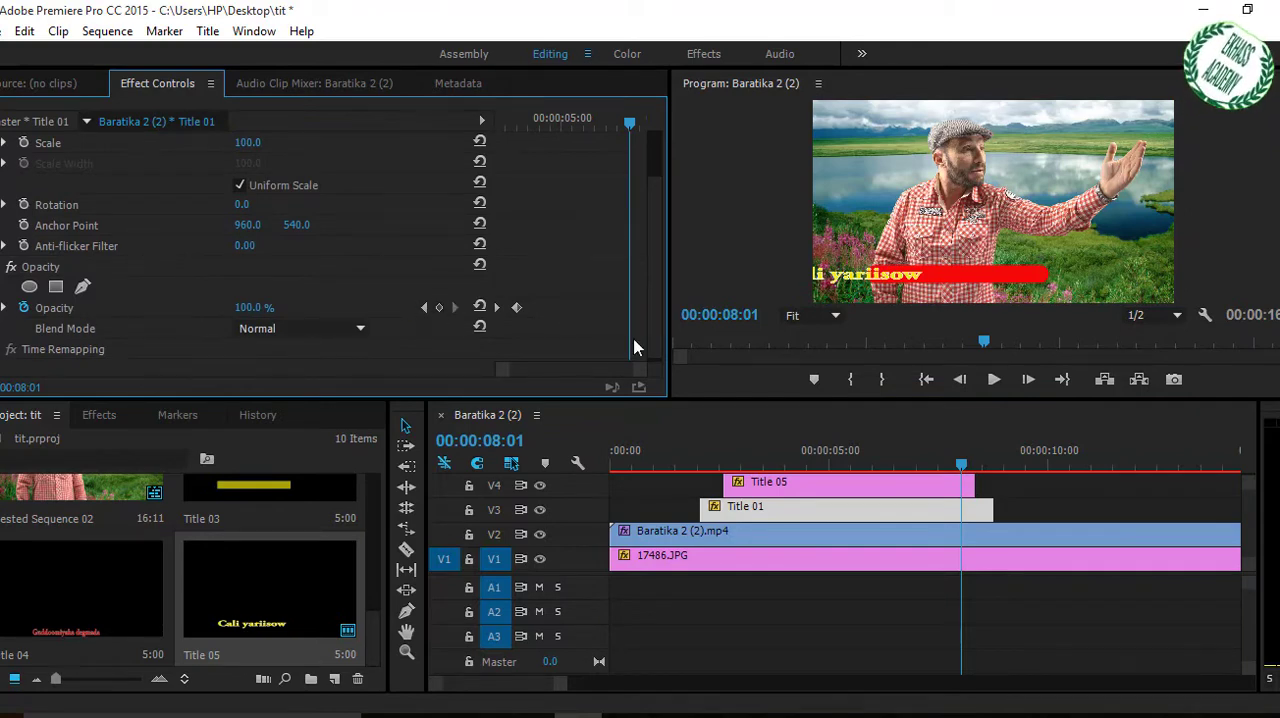
{"action": "left_click", "coordinate": [440, 308]}
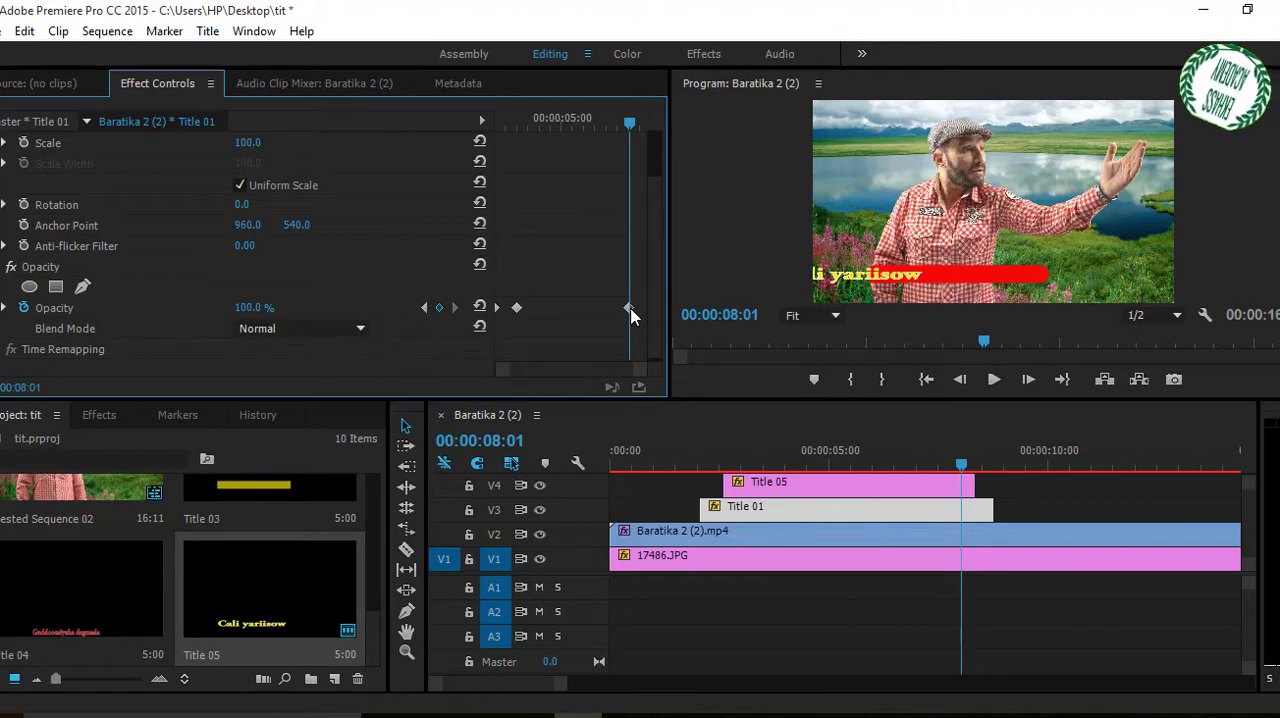
{"action": "left_click_drag", "start_coordinate": [961, 465], "coordinate": [995, 473]}
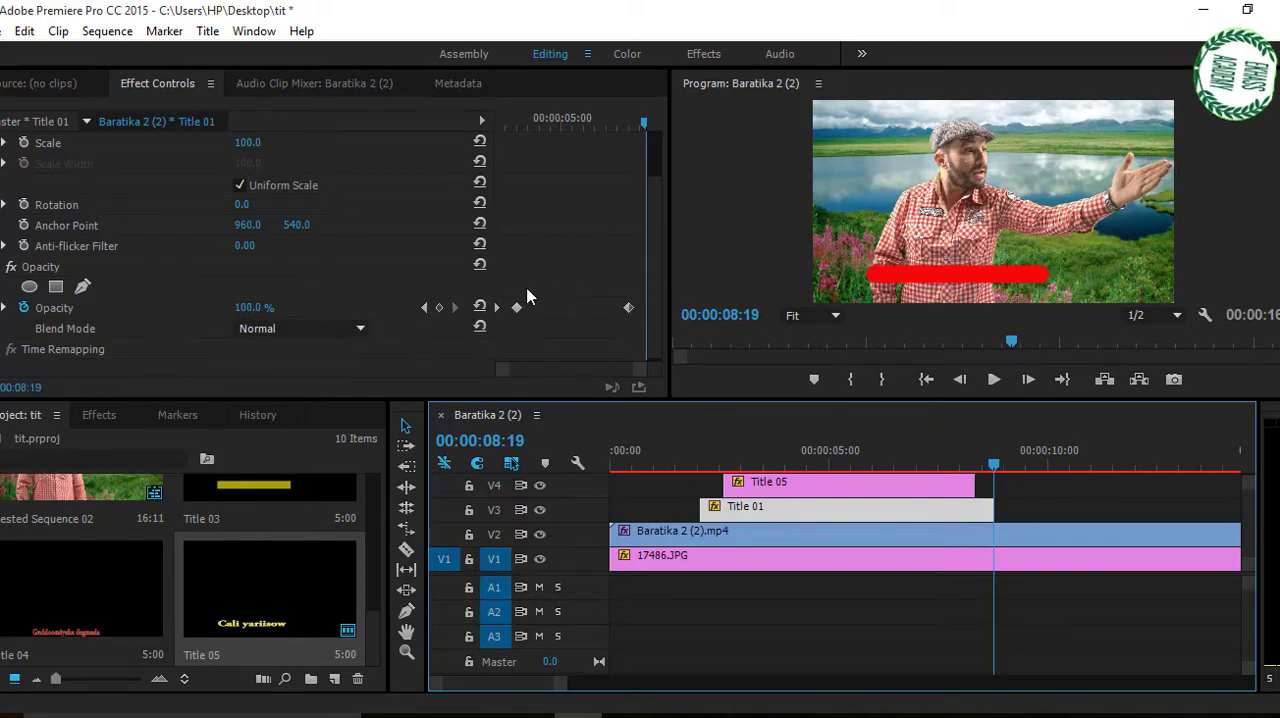
{"action": "left_click", "coordinate": [438, 310]}
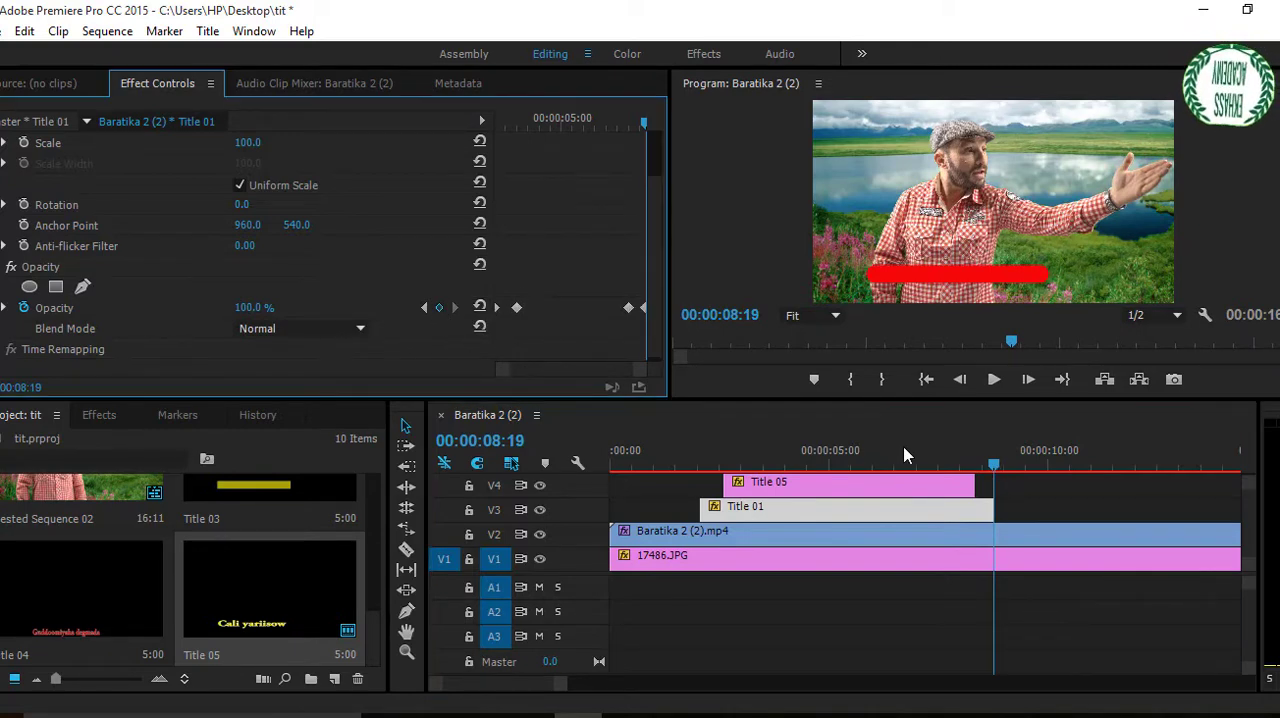
{"action": "left_click", "coordinate": [247, 309]}
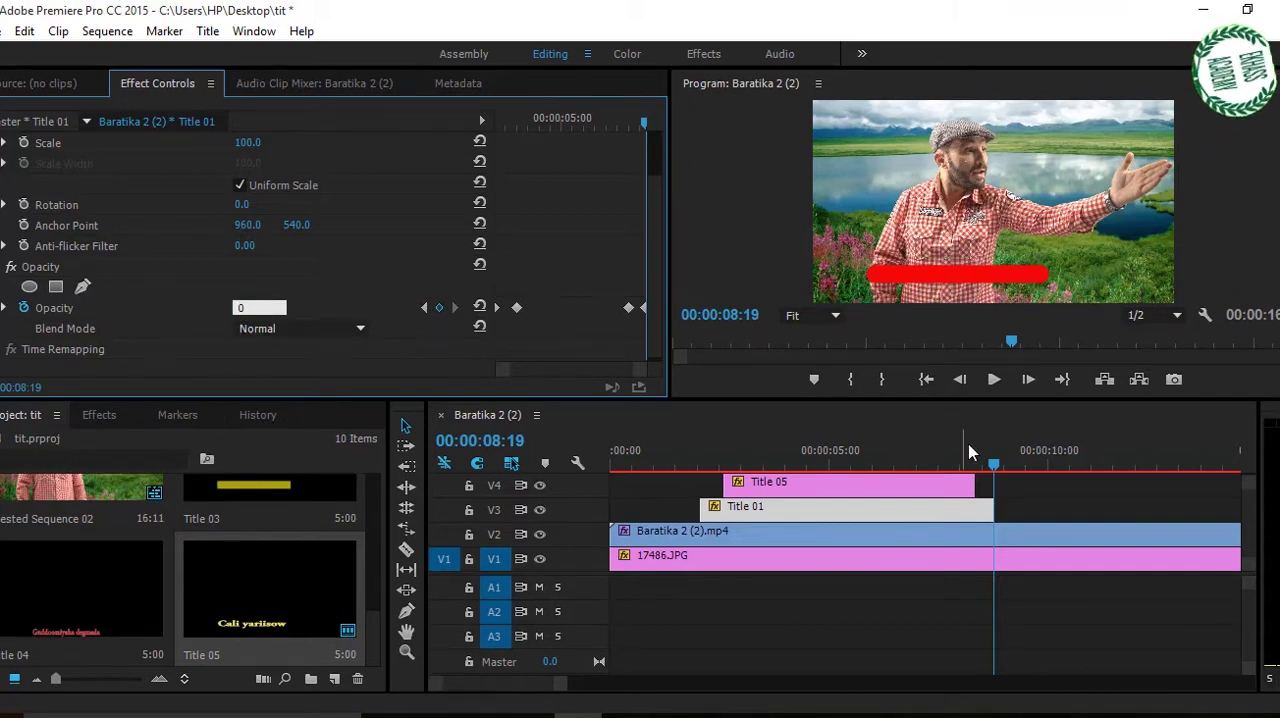
{"action": "left_click_drag", "start_coordinate": [1003, 468], "coordinate": [808, 474]}
Nest the Title 01 and Title 05 clips together into a sequence named mag.
{"action": "left_click_drag", "start_coordinate": [1018, 501], "coordinate": [716, 480]}
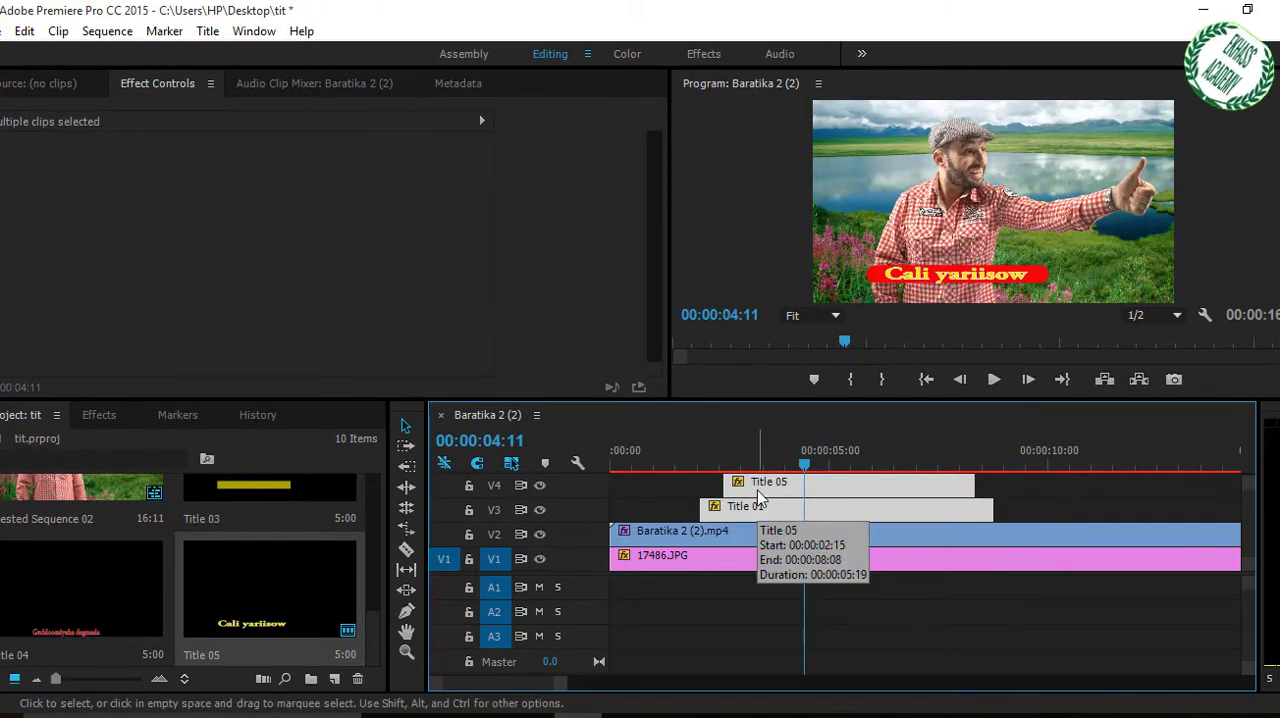
{"action": "right_click", "coordinate": [758, 497]}
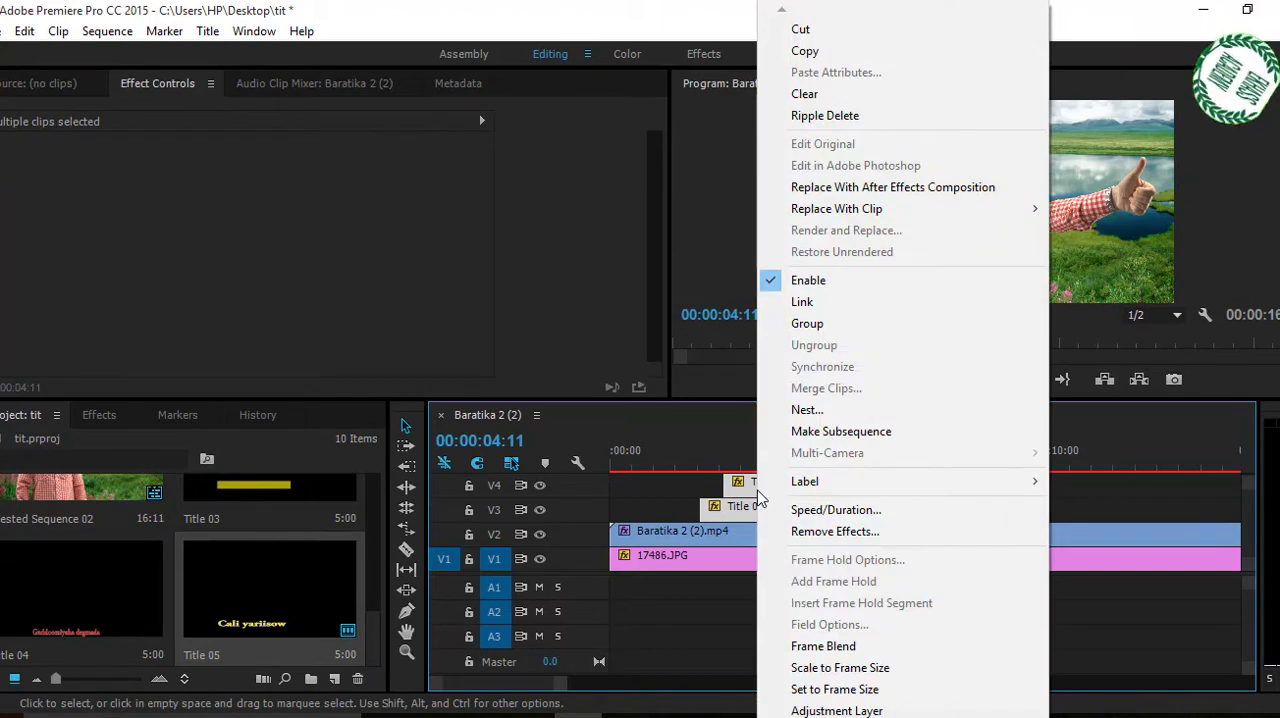
{"action": "left_click", "coordinate": [803, 410]}
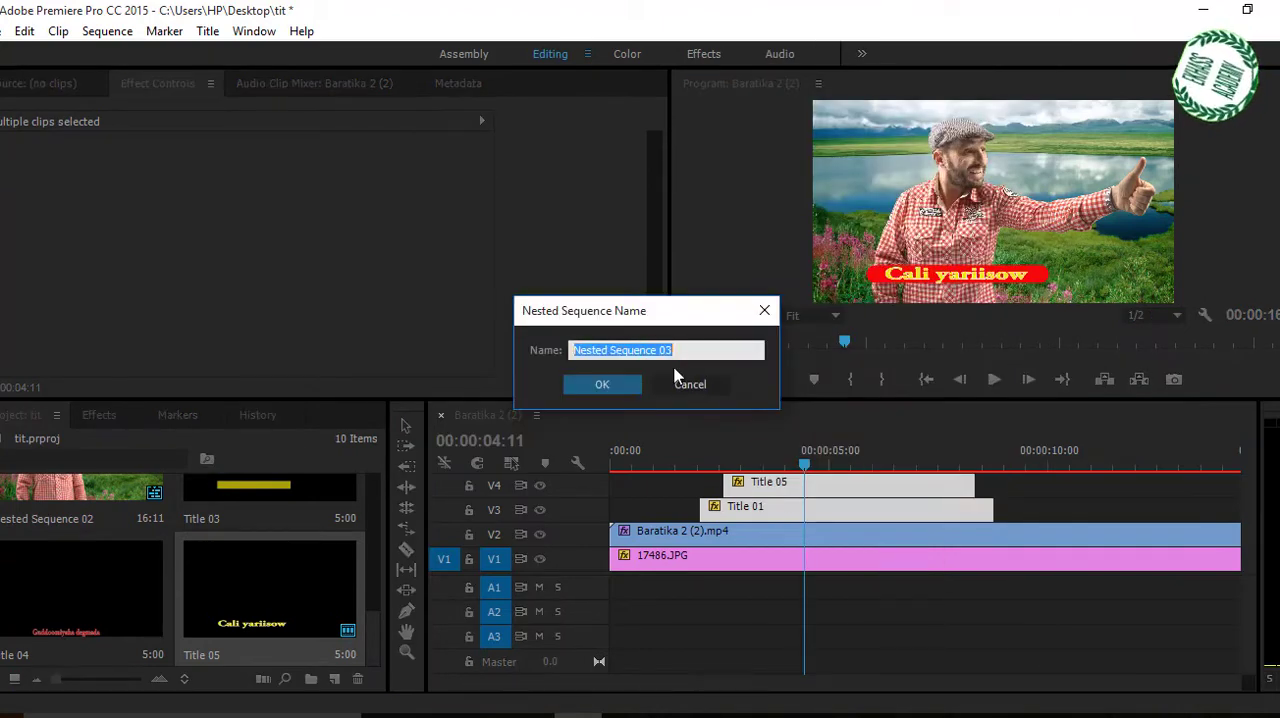
{"action": "type", "text": "mag"}
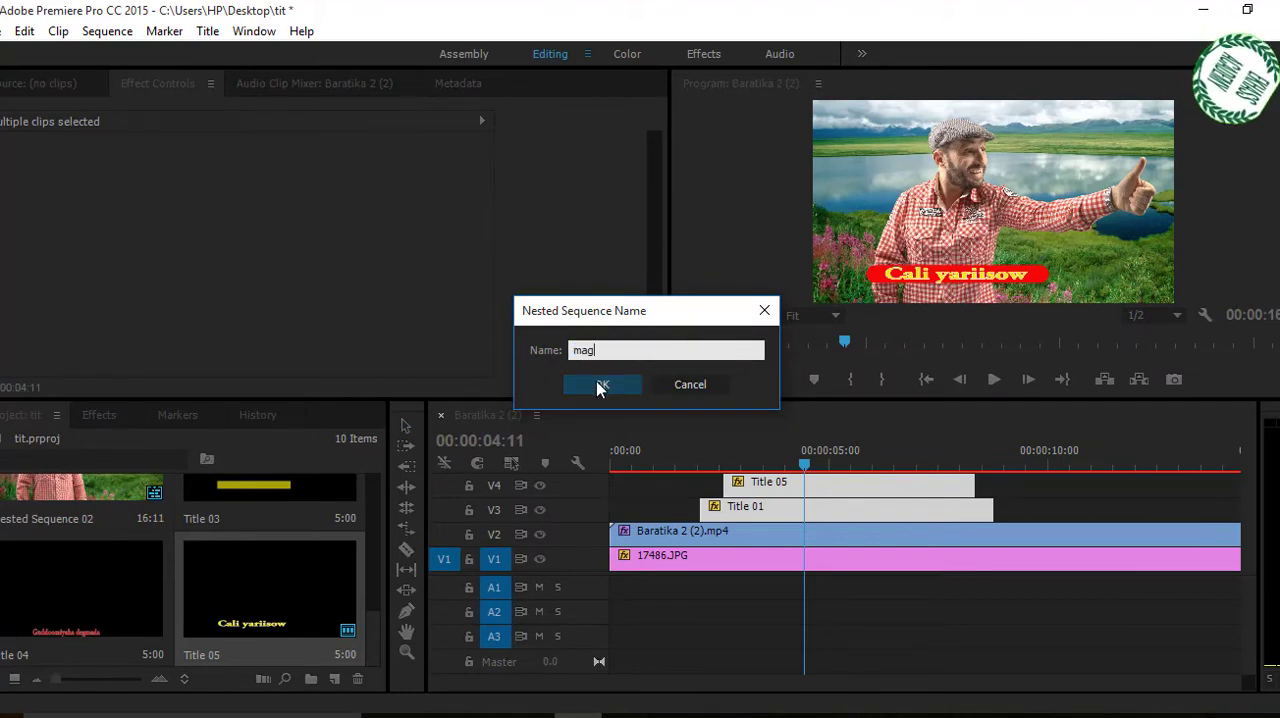
{"action": "left_click", "coordinate": [601, 385]}
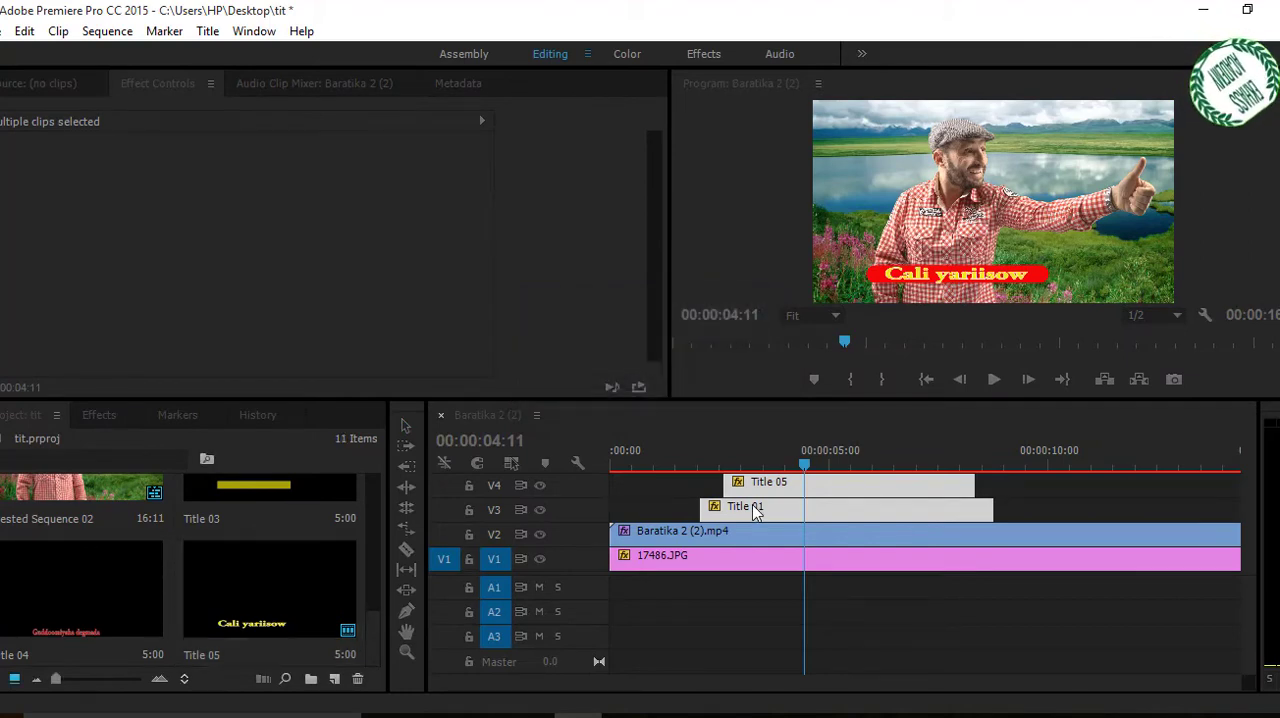
Nest the Baratika 2 (2).mp4 and 17486.JPG clips into a sequence named muq.
{"action": "left_click", "coordinate": [826, 538]}
{"action": "left_click_drag", "start_coordinate": [872, 593], "coordinate": [824, 533]}
{"action": "right_click", "coordinate": [824, 533]}
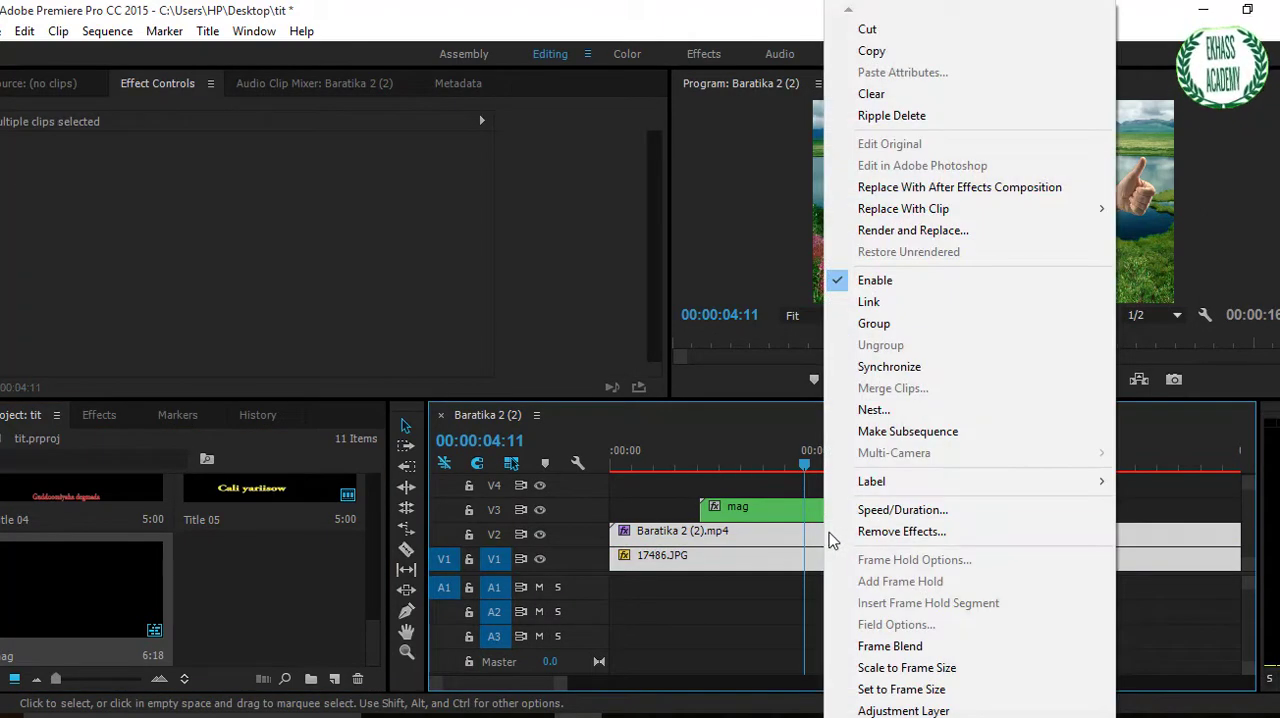
{"action": "left_click", "coordinate": [889, 412]}
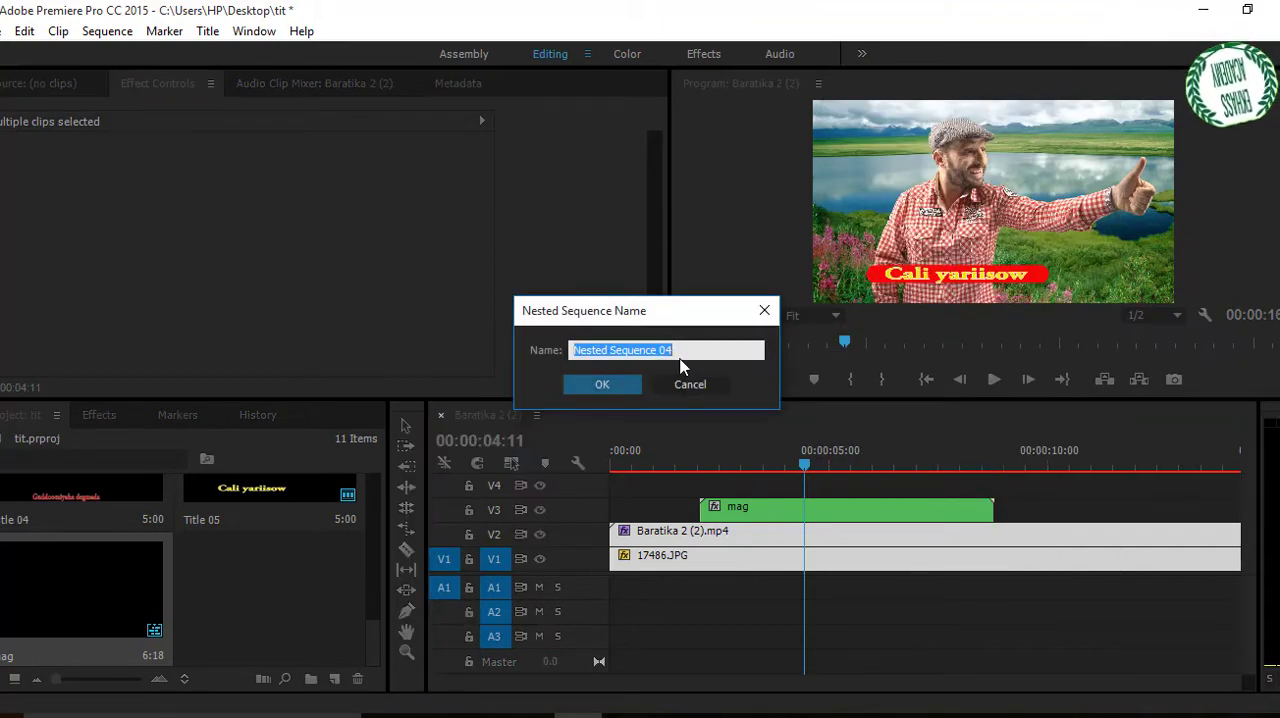
{"action": "type", "text": "muq"}
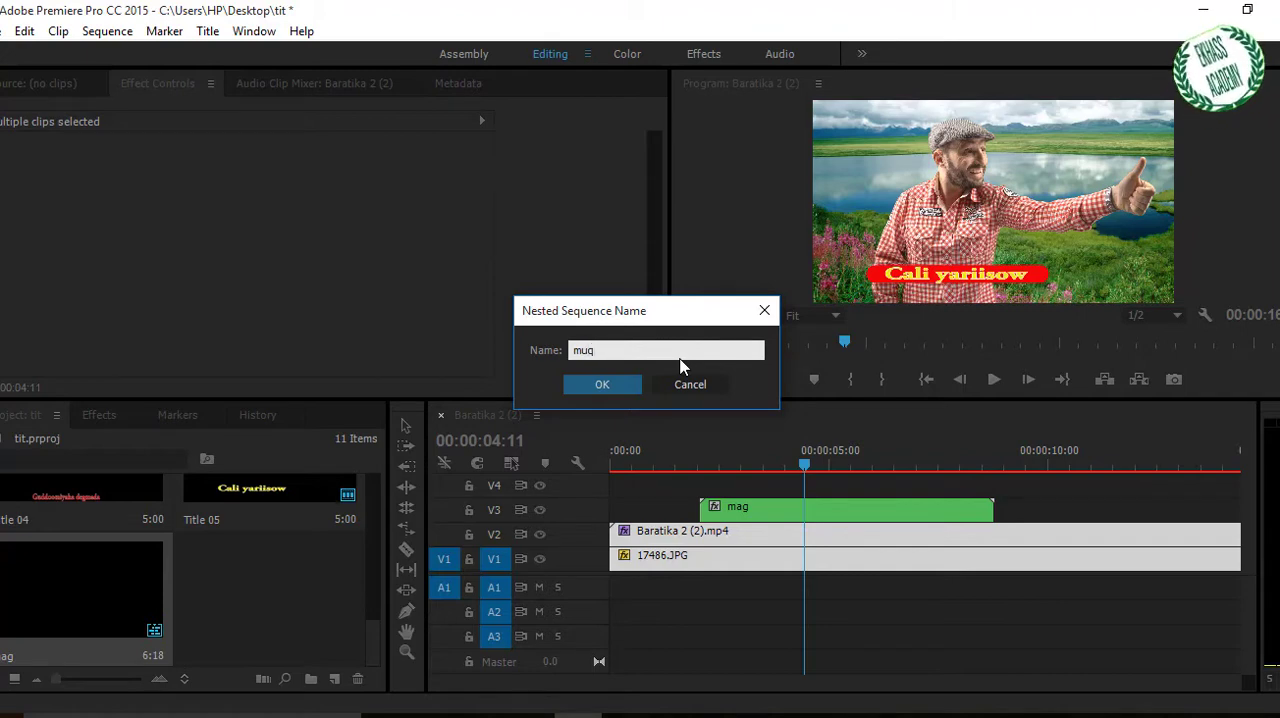
{"action": "left_click", "coordinate": [602, 386]}
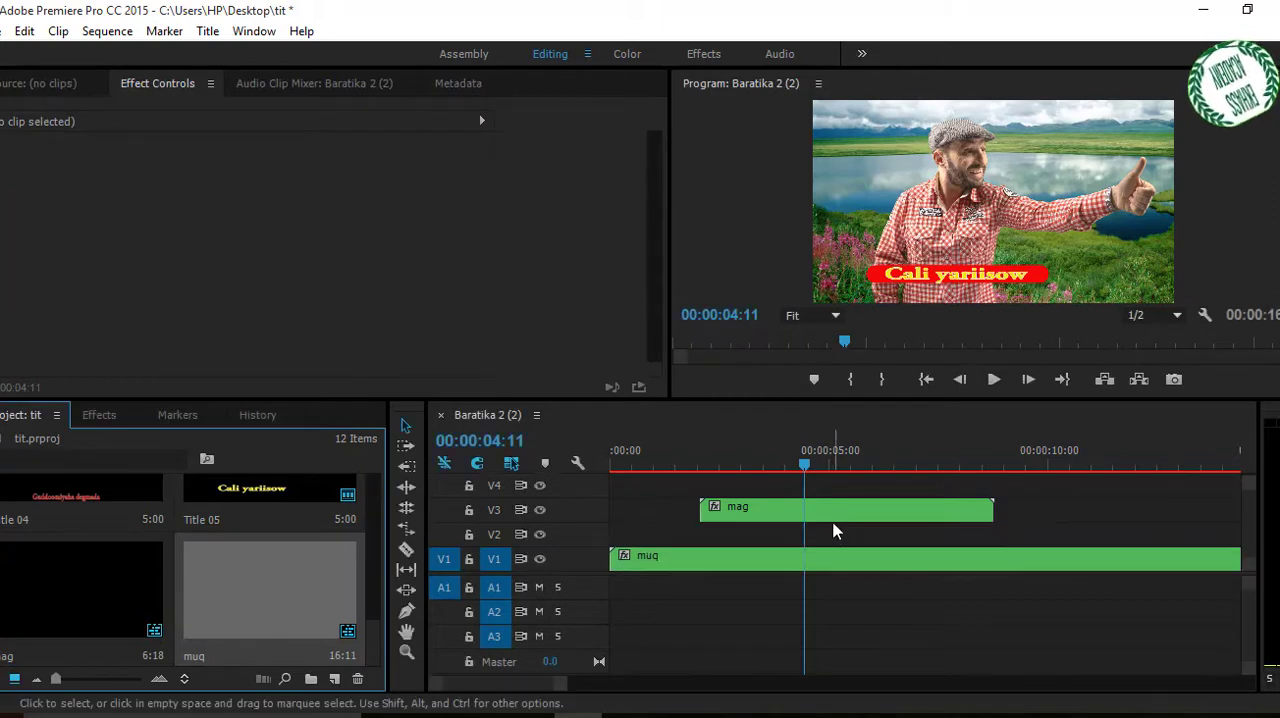
Move the mag clip up to V4 and create a default still title named Title 06 at 00:00:02:10.
{"action": "left_click_drag", "start_coordinate": [838, 514], "coordinate": [715, 466]}
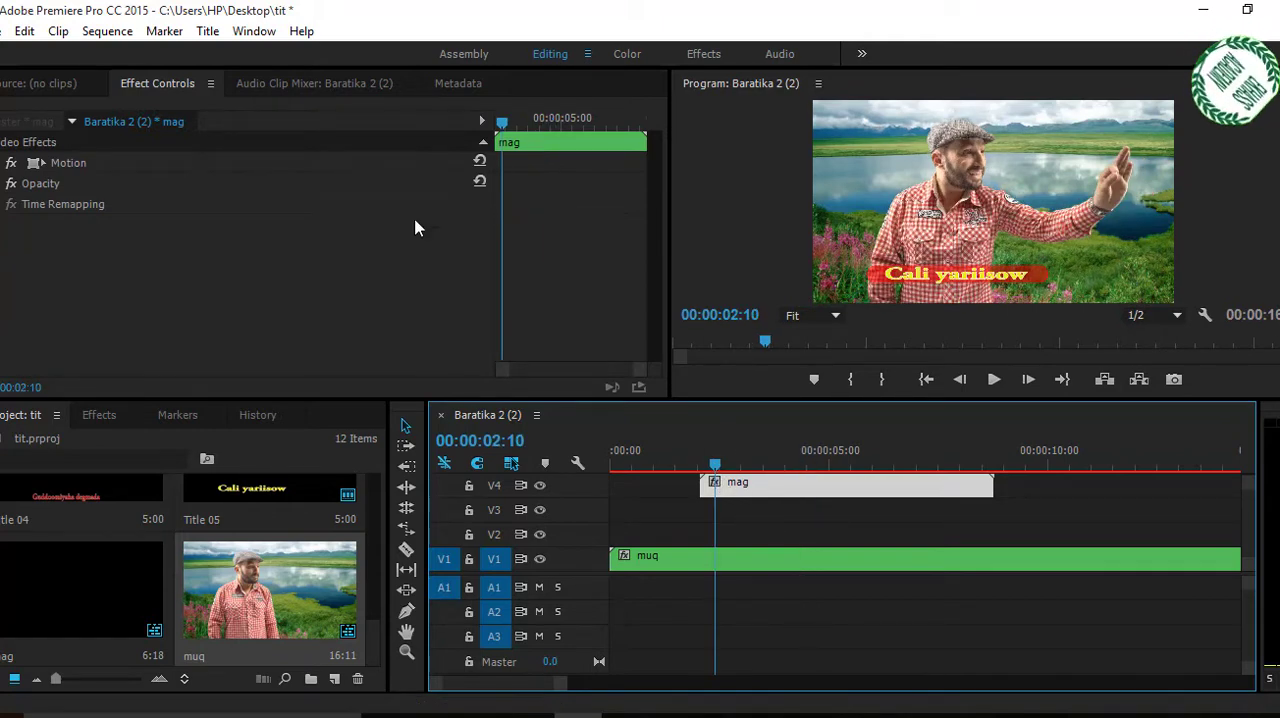
{"action": "left_click", "coordinate": [208, 31]}
{"action": "mouse_move", "coordinate": [252, 82]}
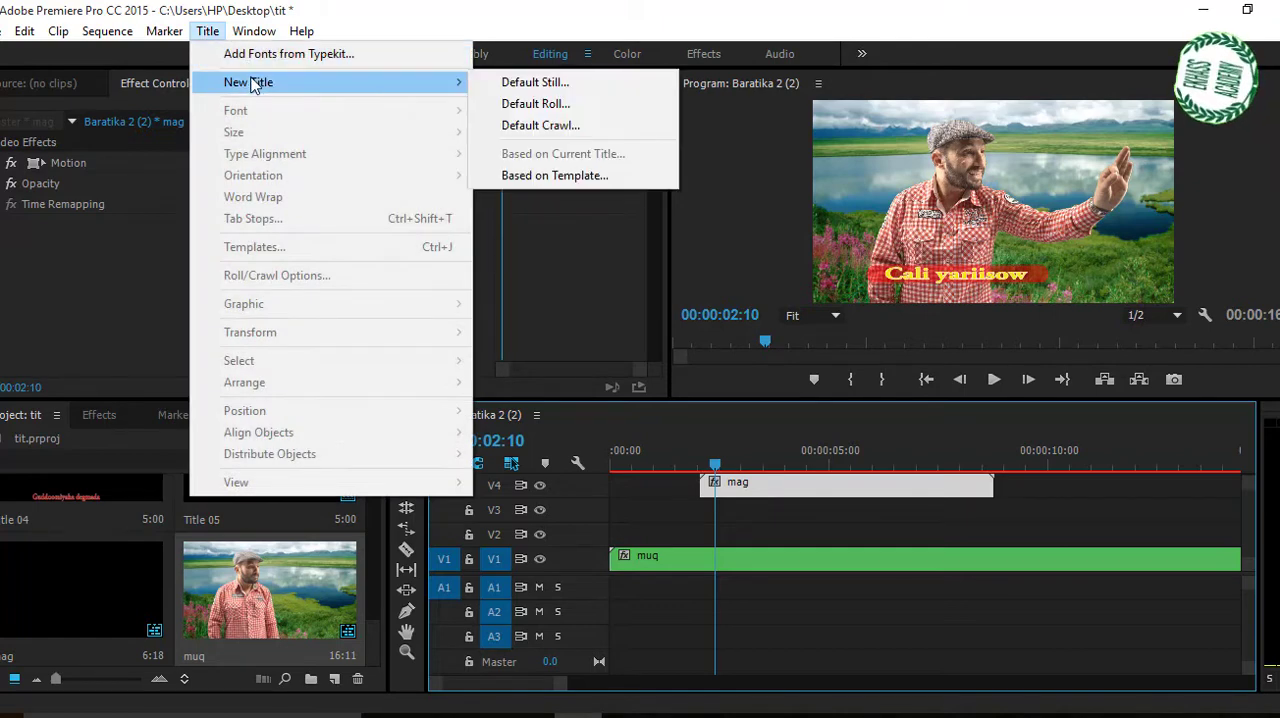
{"action": "left_click", "coordinate": [531, 83]}
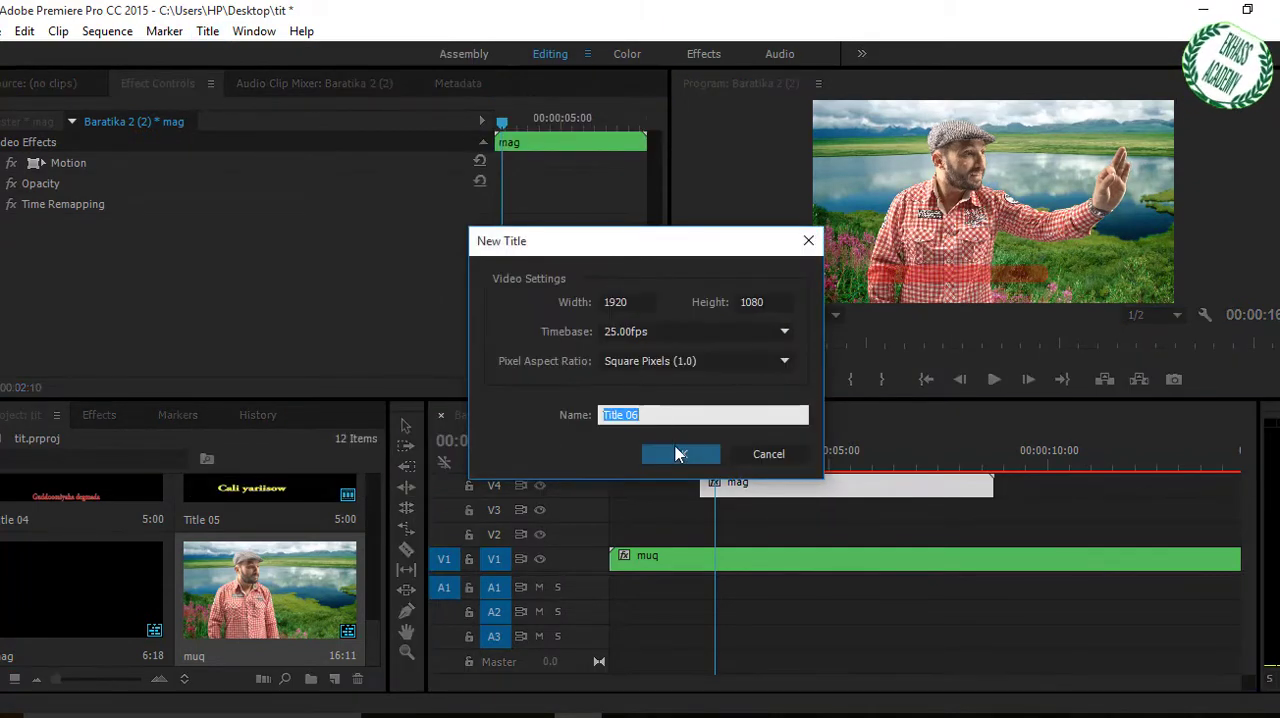
{"action": "left_click", "coordinate": [679, 456]}
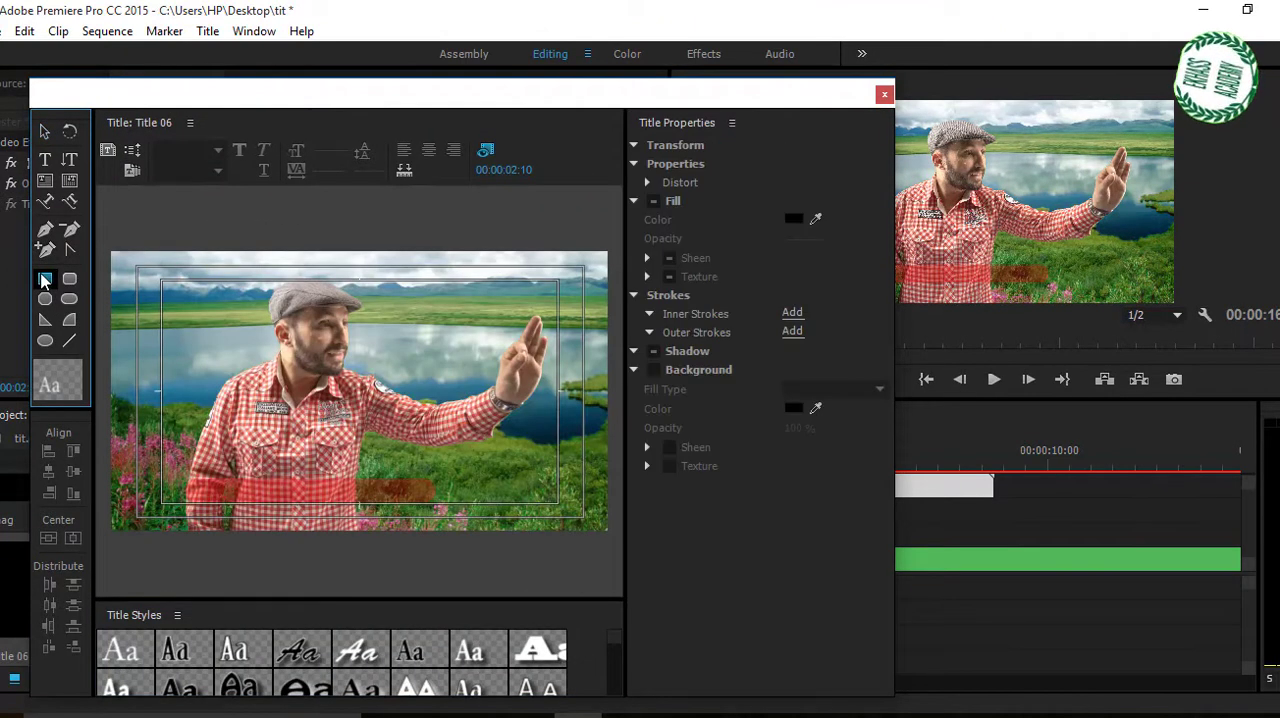
Draw a rectangle about 1041 by 92 across the lower part of Title 06 and fill it with yellow E5F90C.
{"action": "left_click", "coordinate": [44, 280]}
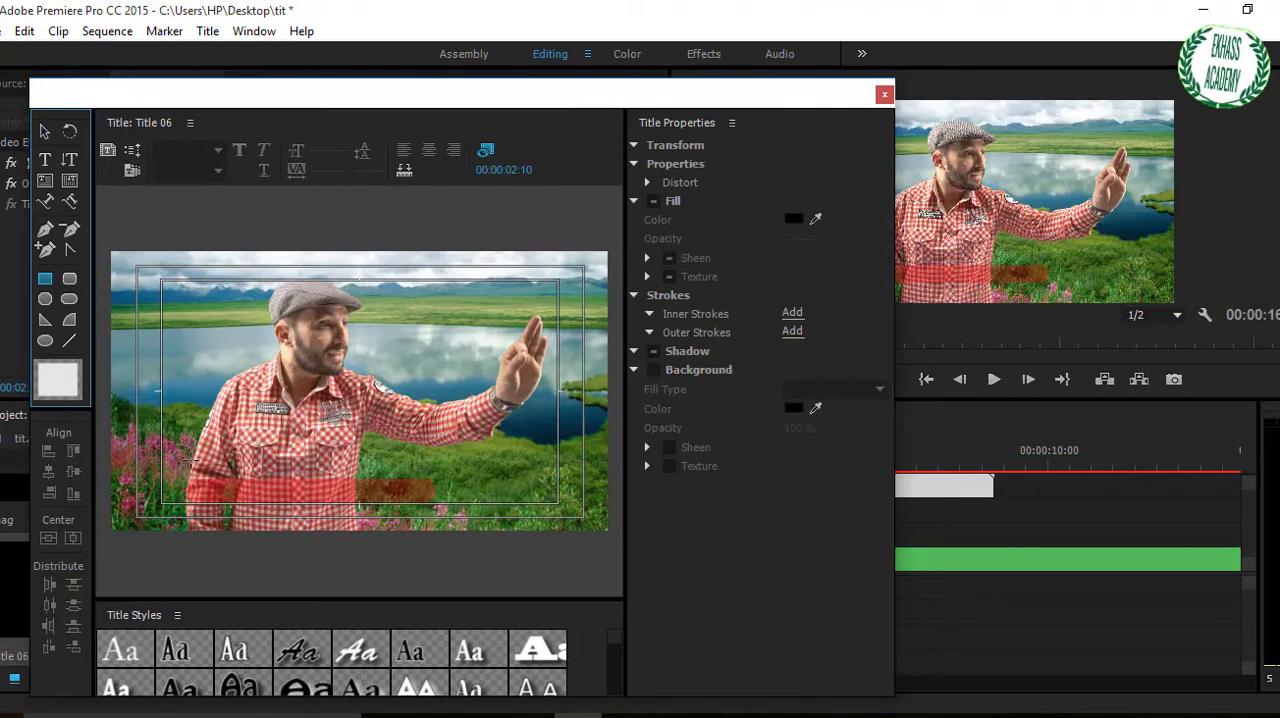
{"action": "mouse_move", "coordinate": [182, 476]}
{"action": "left_mouse_down"}
{"action": "mouse_move", "coordinate": [415, 480]}
{"action": "mouse_move", "coordinate": [470, 513]}
{"action": "mouse_move", "coordinate": [452, 503]}
{"action": "left_mouse_up"}
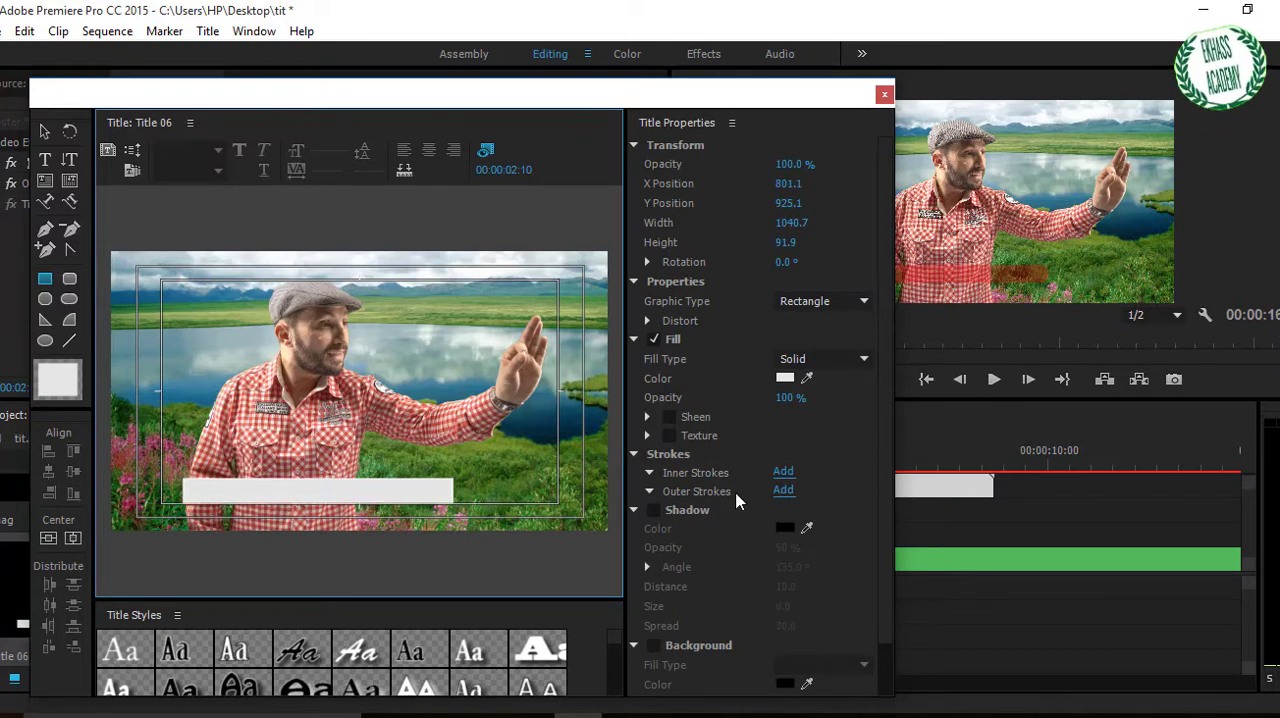
{"action": "left_click", "coordinate": [785, 379]}
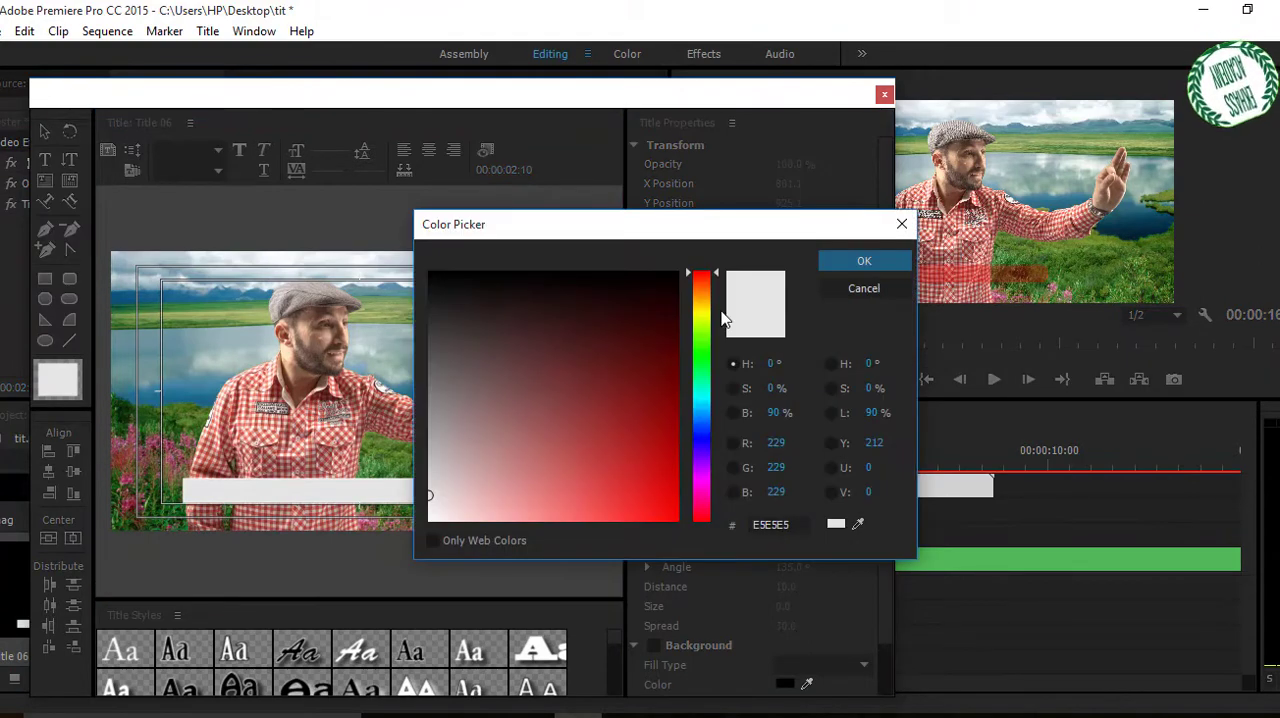
{"action": "left_click", "coordinate": [704, 318]}
{"action": "left_click_drag", "start_coordinate": [663, 499], "coordinate": [667, 515]}
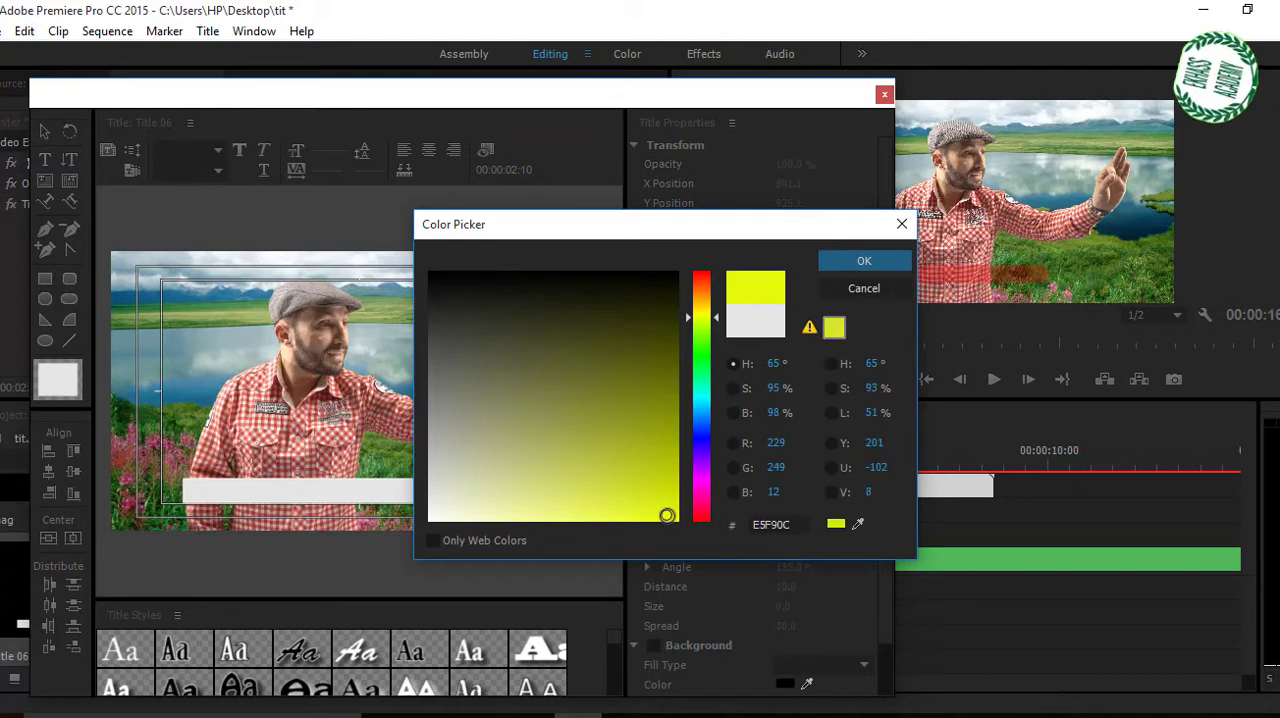
{"action": "left_click", "coordinate": [862, 260]}
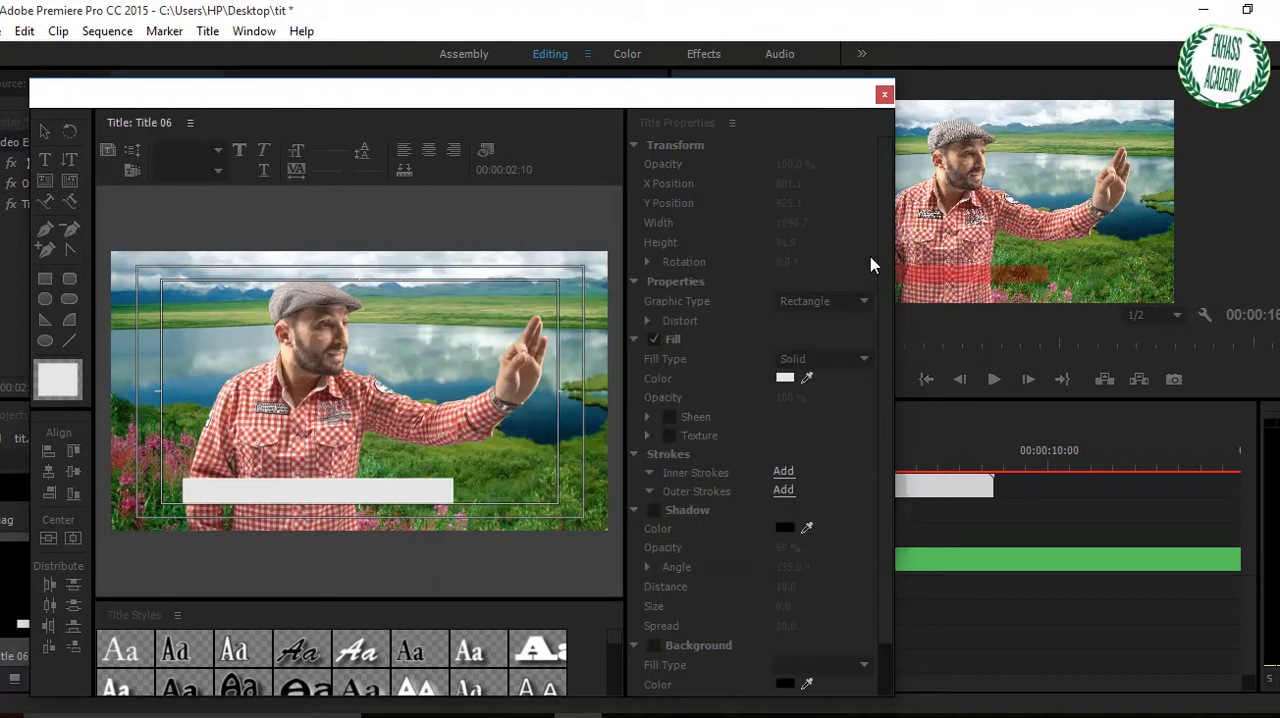
{"action": "left_click", "coordinate": [884, 94]}
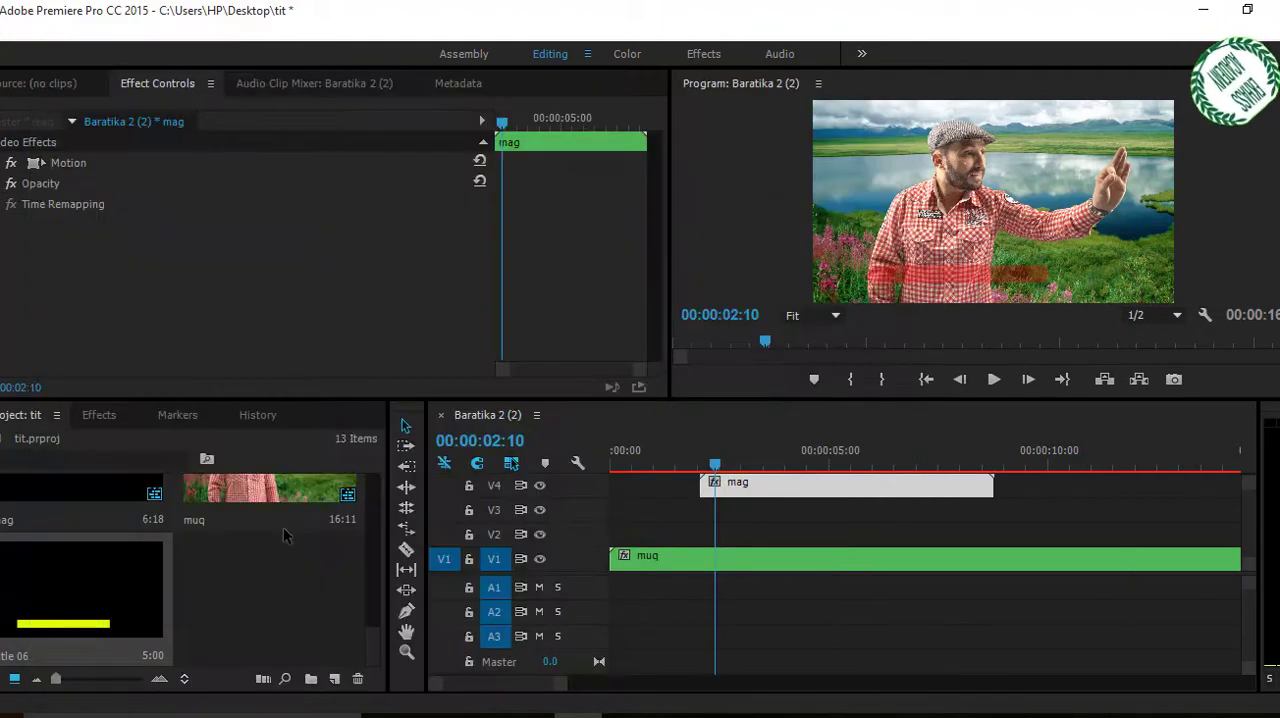
Place Title 06 on V2 below the mag clip, lengthen it, and shift it so its end lines up with mag's end.
{"action": "left_click_drag", "start_coordinate": [52, 641], "coordinate": [725, 539]}
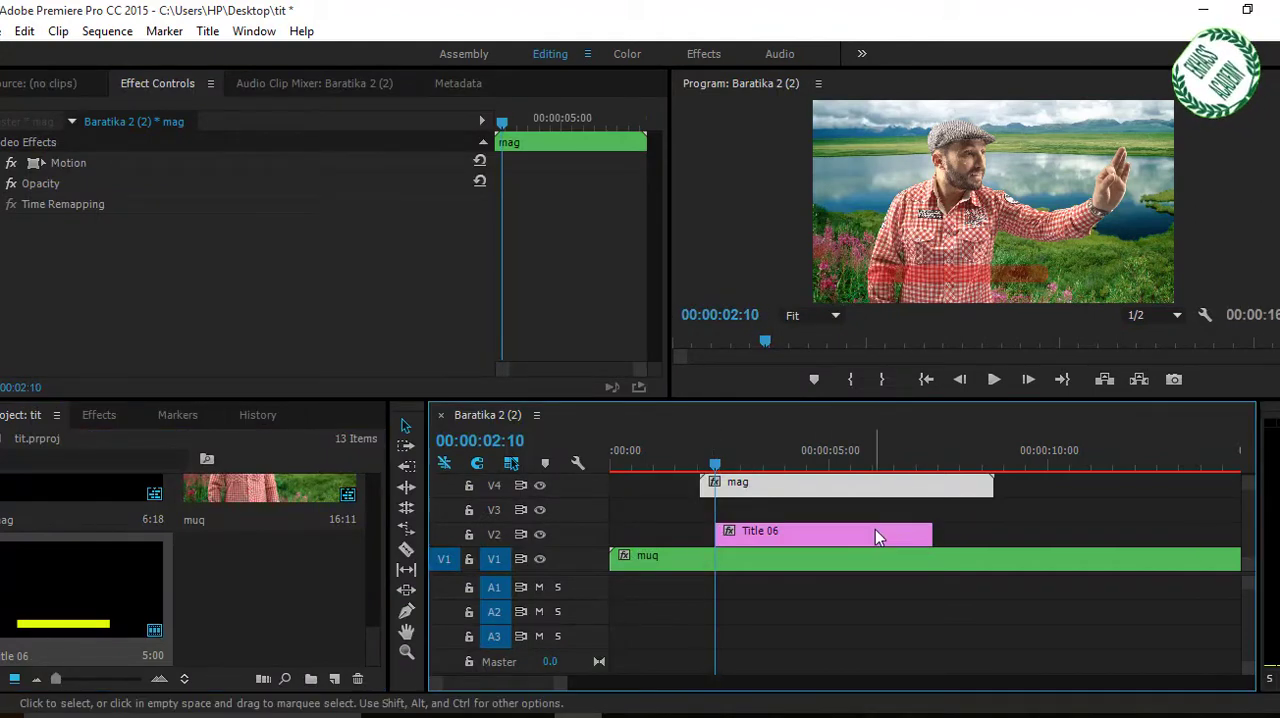
{"action": "left_click_drag", "start_coordinate": [930, 531], "coordinate": [985, 531]}
{"action": "left_click", "coordinate": [838, 541]}
{"action": "left_click_drag", "start_coordinate": [838, 541], "coordinate": [855, 543]}
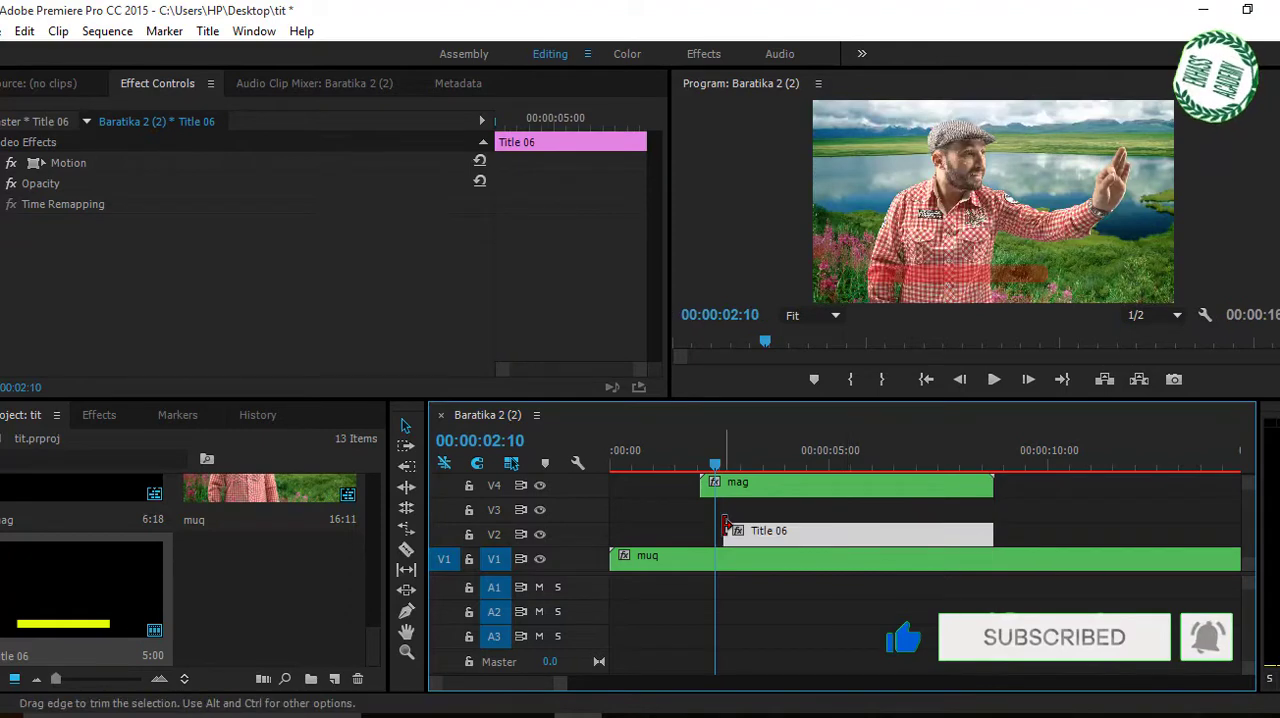
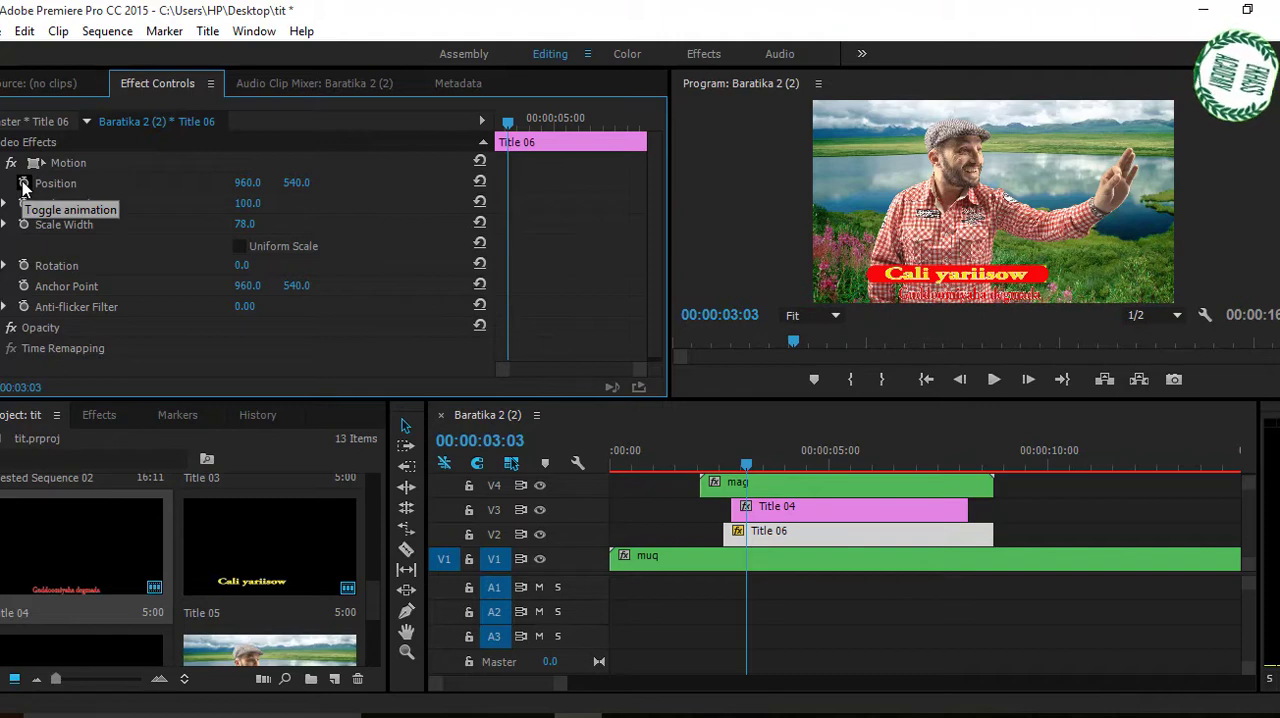
Apply the default Cross Dissolve transition to the start and end of the Title 04 clip on V3.
{"action": "left_click", "coordinate": [782, 515]}
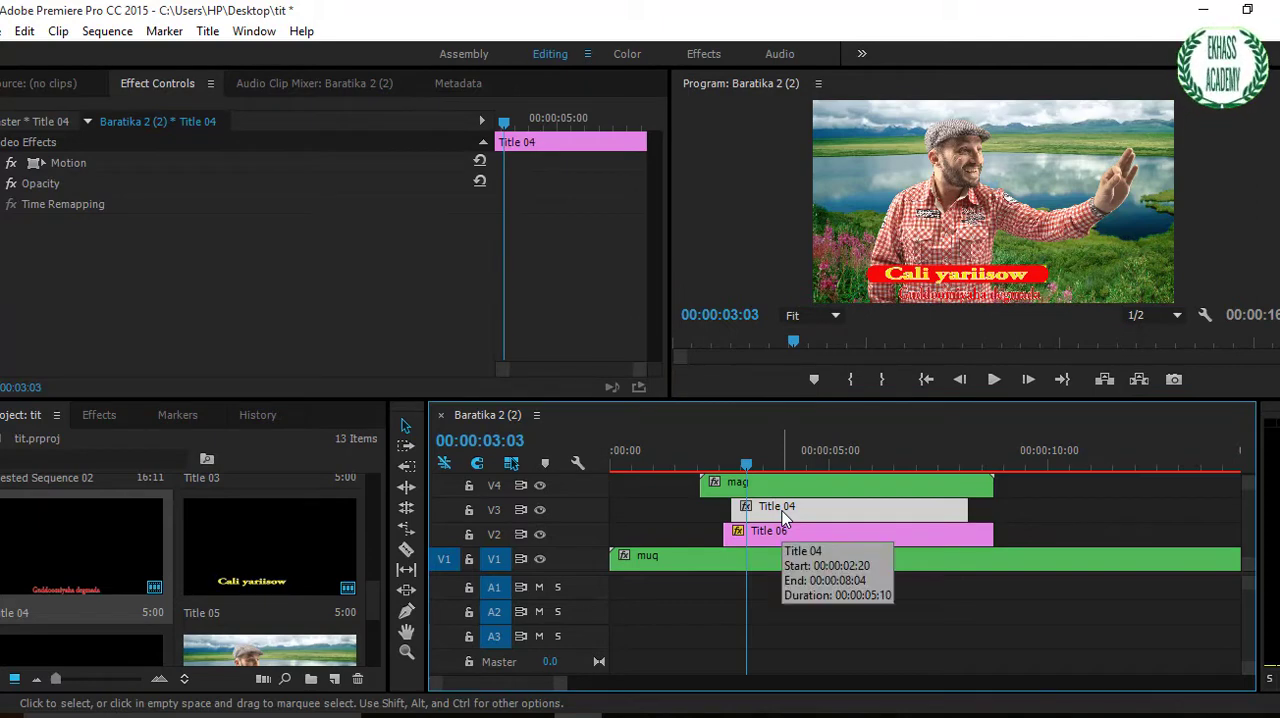
{"action": "key", "text": "ctrl"}
{"action": "key", "text": "ctrl+d"}
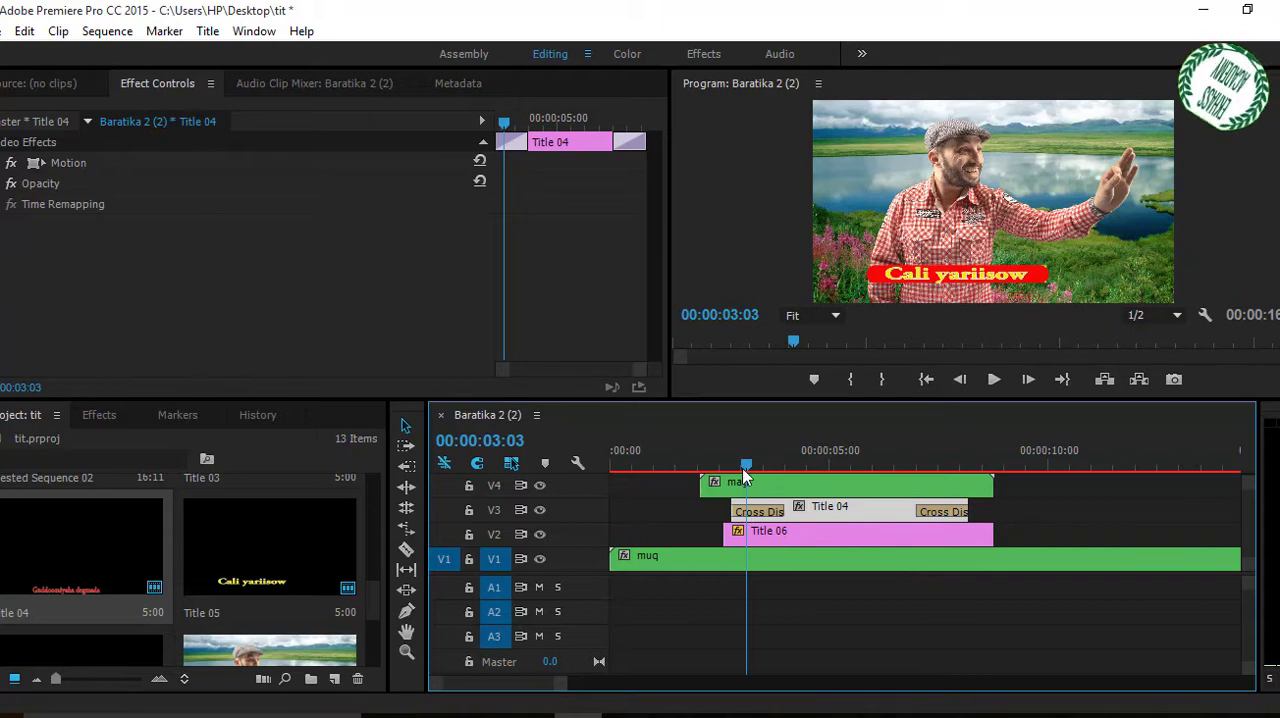
Try animating Title 06 with Position keyframes at 00:00:03:06 and 00:00:02:16 and a vertical position of 643 at 00:00:03:04.
{"action": "mouse_move", "coordinate": [742, 472]}
{"action": "left_mouse_down"}
{"action": "mouse_move", "coordinate": [783, 470]}
{"action": "mouse_move", "coordinate": [730, 476]}
{"action": "left_mouse_up"}
{"action": "left_click", "coordinate": [760, 531]}
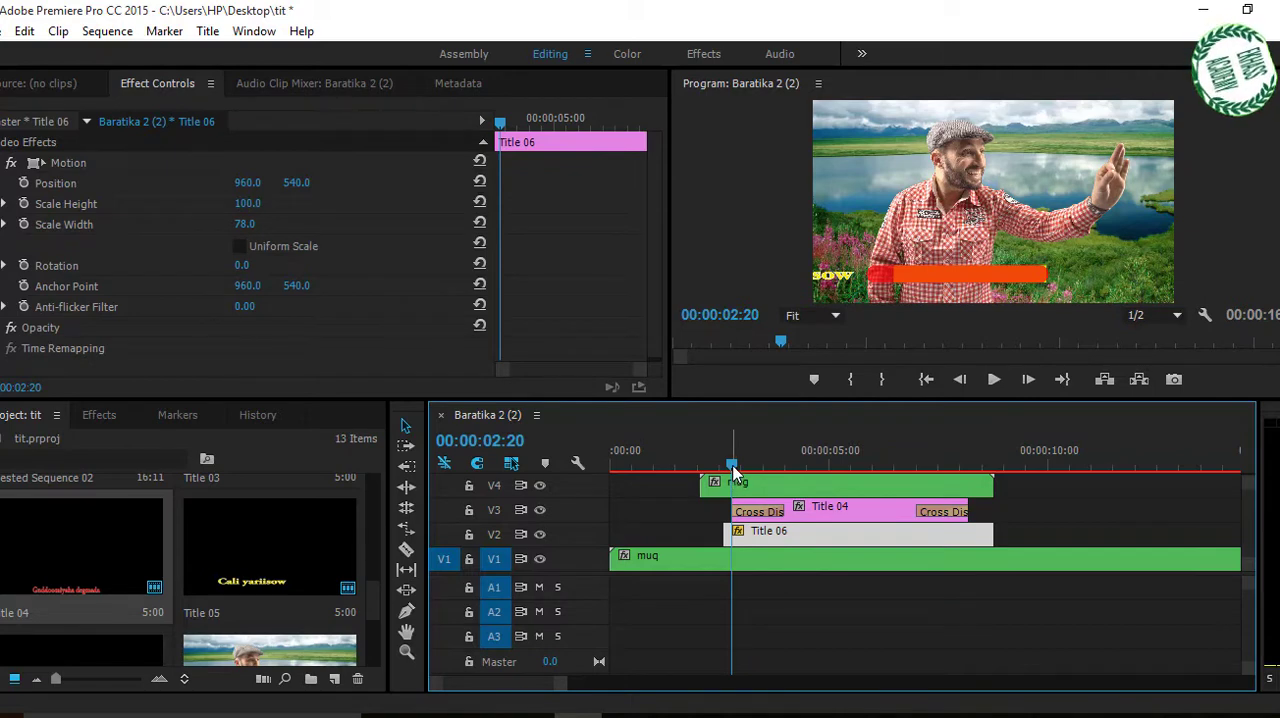
{"action": "mouse_move", "coordinate": [733, 470]}
{"action": "left_mouse_down"}
{"action": "mouse_move", "coordinate": [758, 468]}
{"action": "mouse_move", "coordinate": [755, 478]}
{"action": "left_mouse_up"}
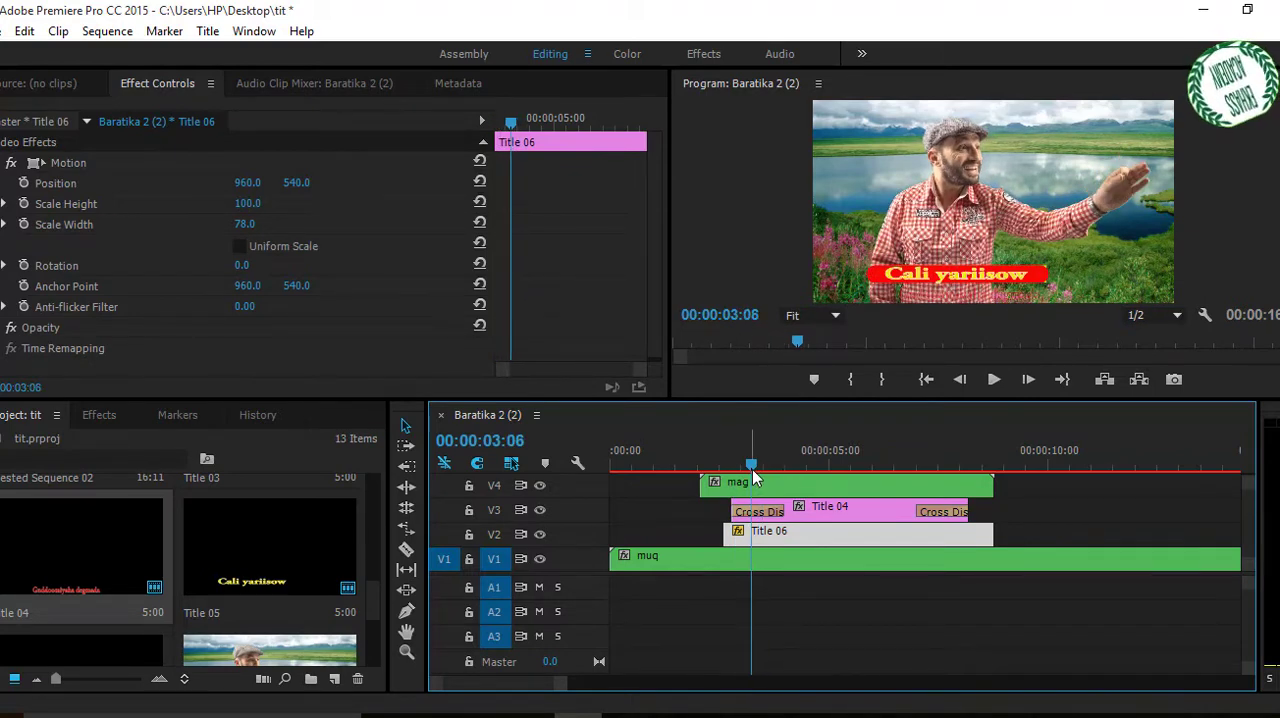
{"action": "left_click", "coordinate": [23, 183]}
{"action": "left_click_drag", "start_coordinate": [751, 468], "coordinate": [725, 470]}
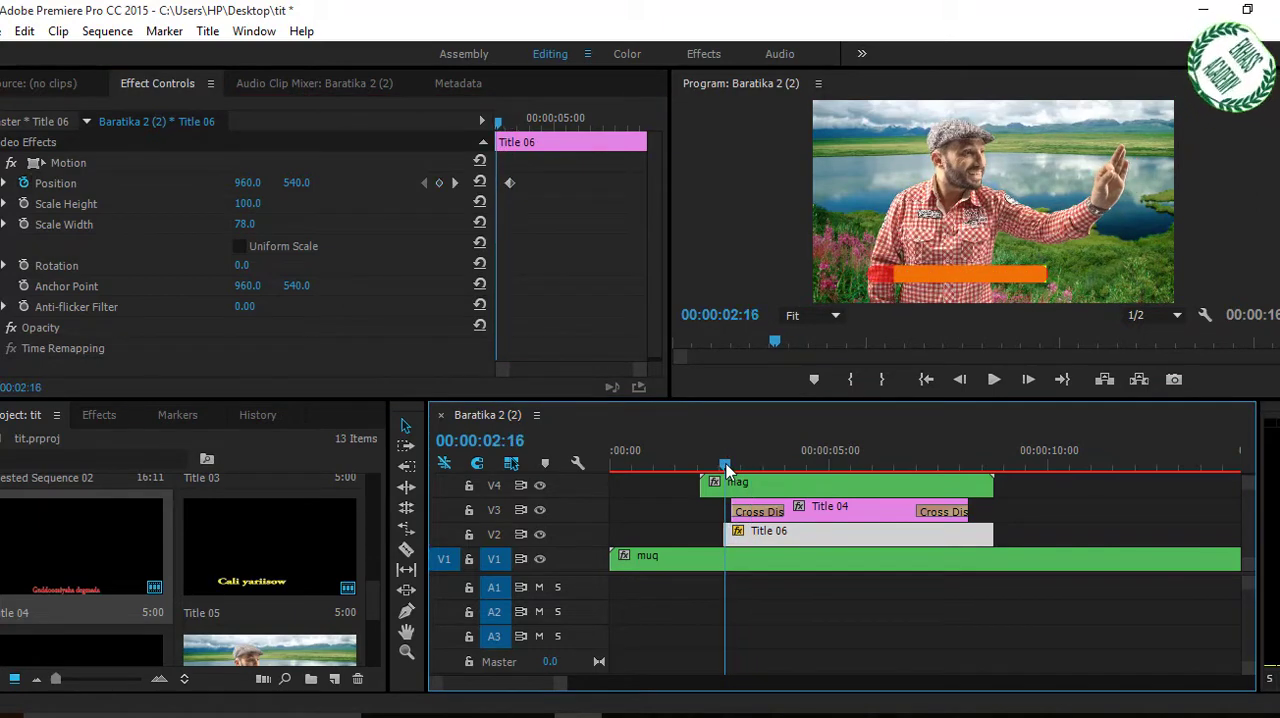
{"action": "left_click", "coordinate": [439, 184]}
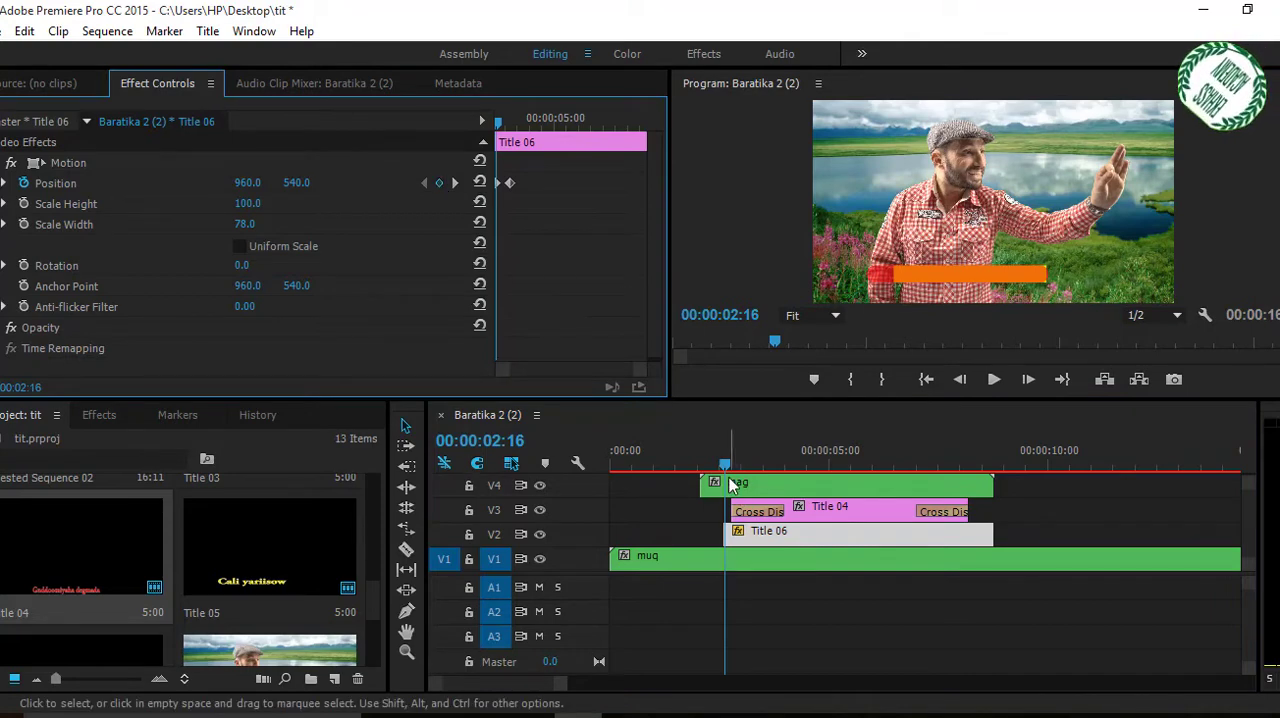
{"action": "left_click_drag", "start_coordinate": [727, 474], "coordinate": [752, 486]}
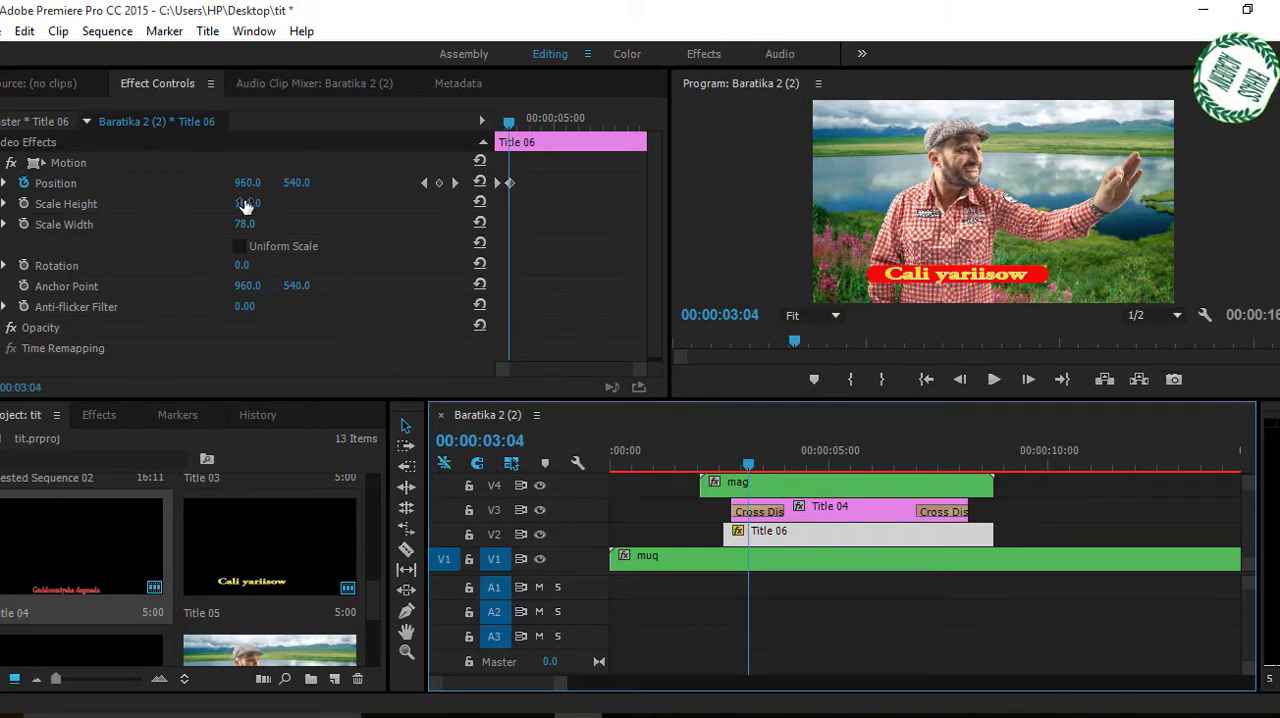
{"action": "left_click_drag", "start_coordinate": [294, 182], "coordinate": [397, 182]}
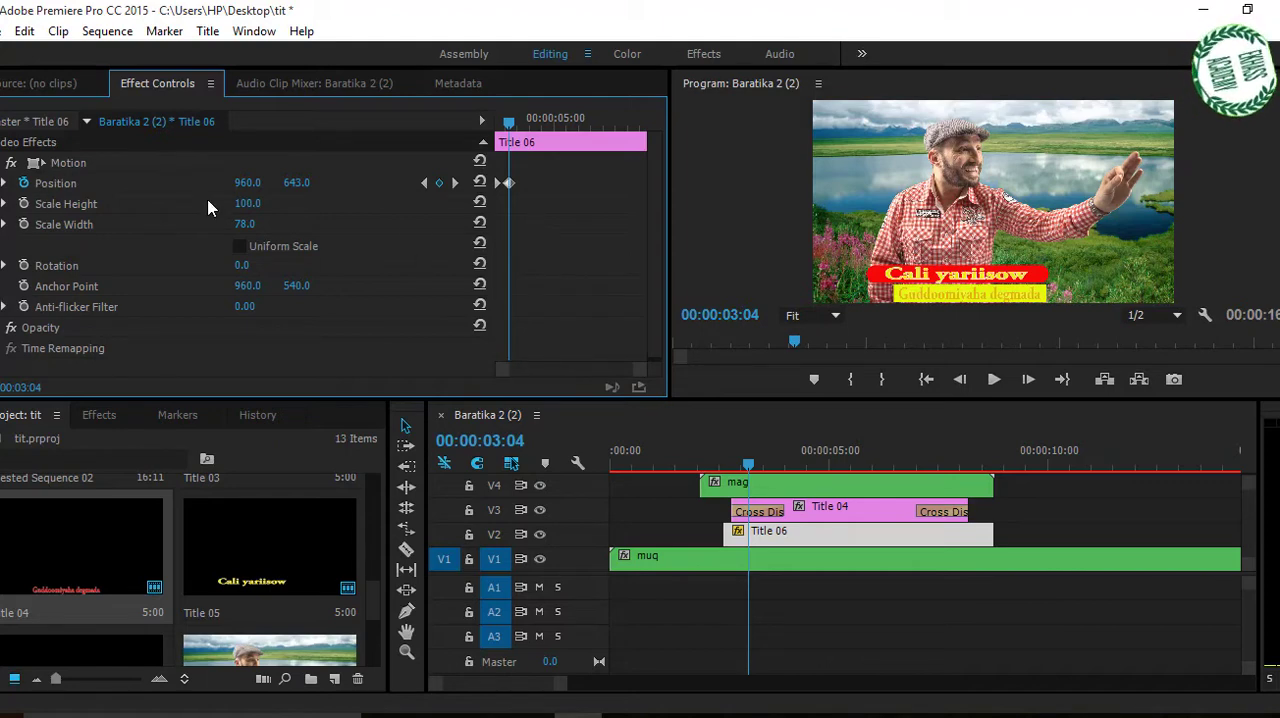
Keyframe Title 06's Scale Width at 00:00:03:04 and 00:00:02:16, and set it to 100 at 00:00:03:03.
{"action": "left_click", "coordinate": [5, 224]}
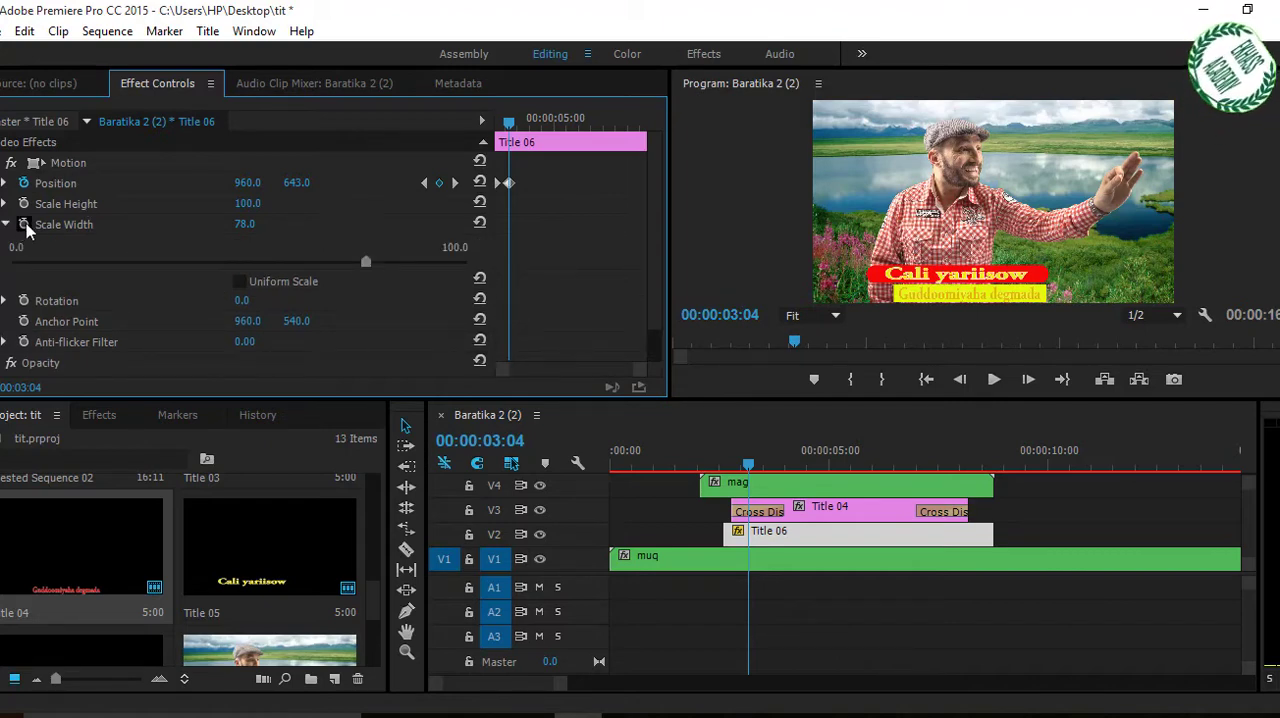
{"action": "left_click", "coordinate": [24, 225]}
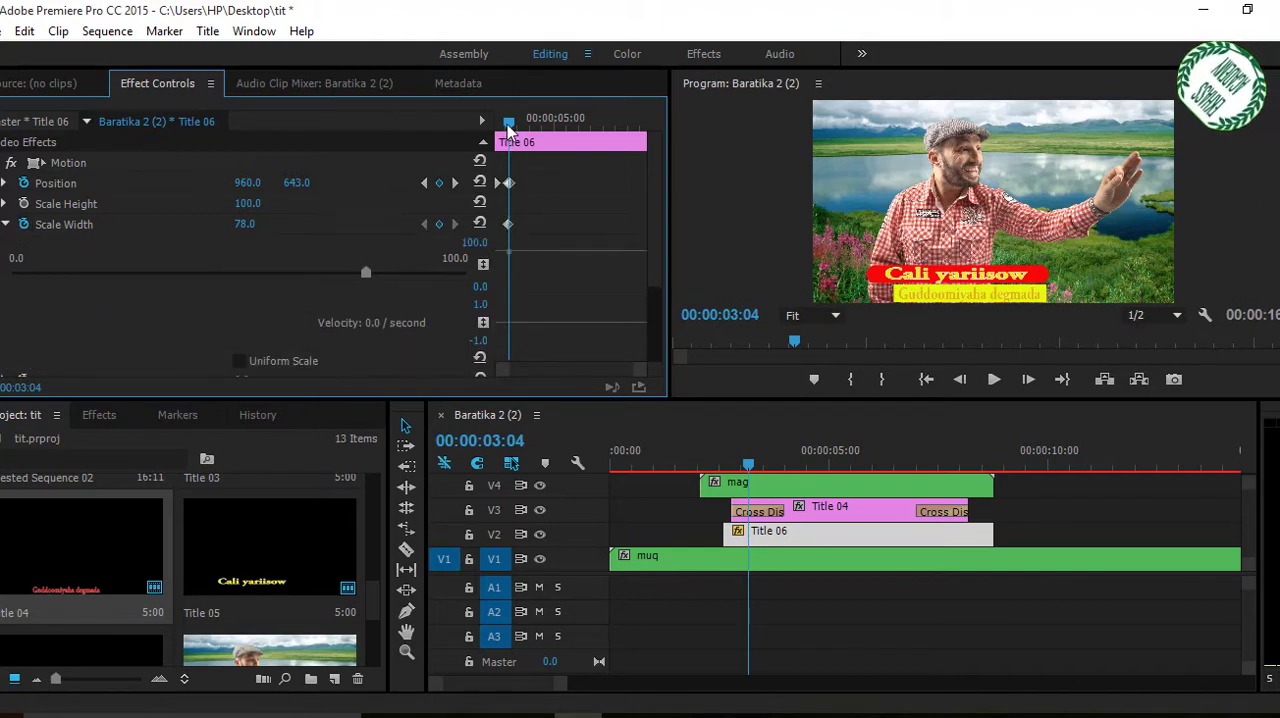
{"action": "left_click_drag", "start_coordinate": [508, 128], "coordinate": [495, 128]}
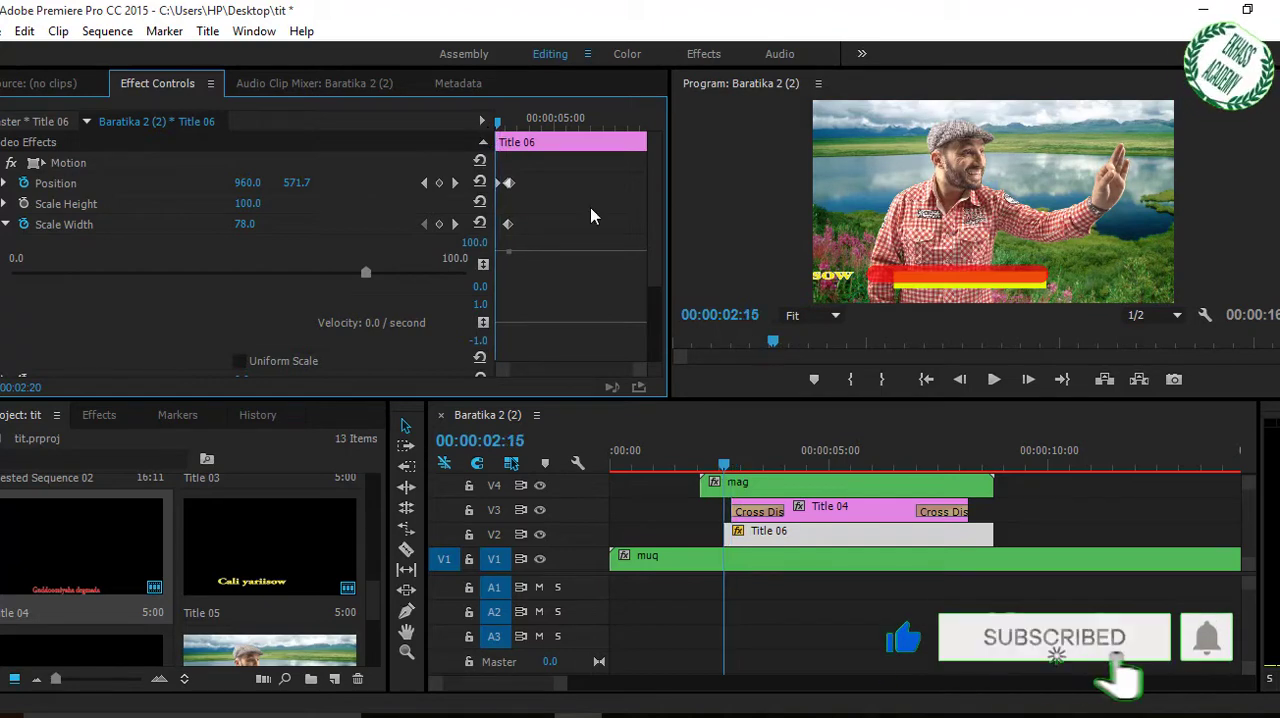
{"action": "left_click", "coordinate": [723, 463]}
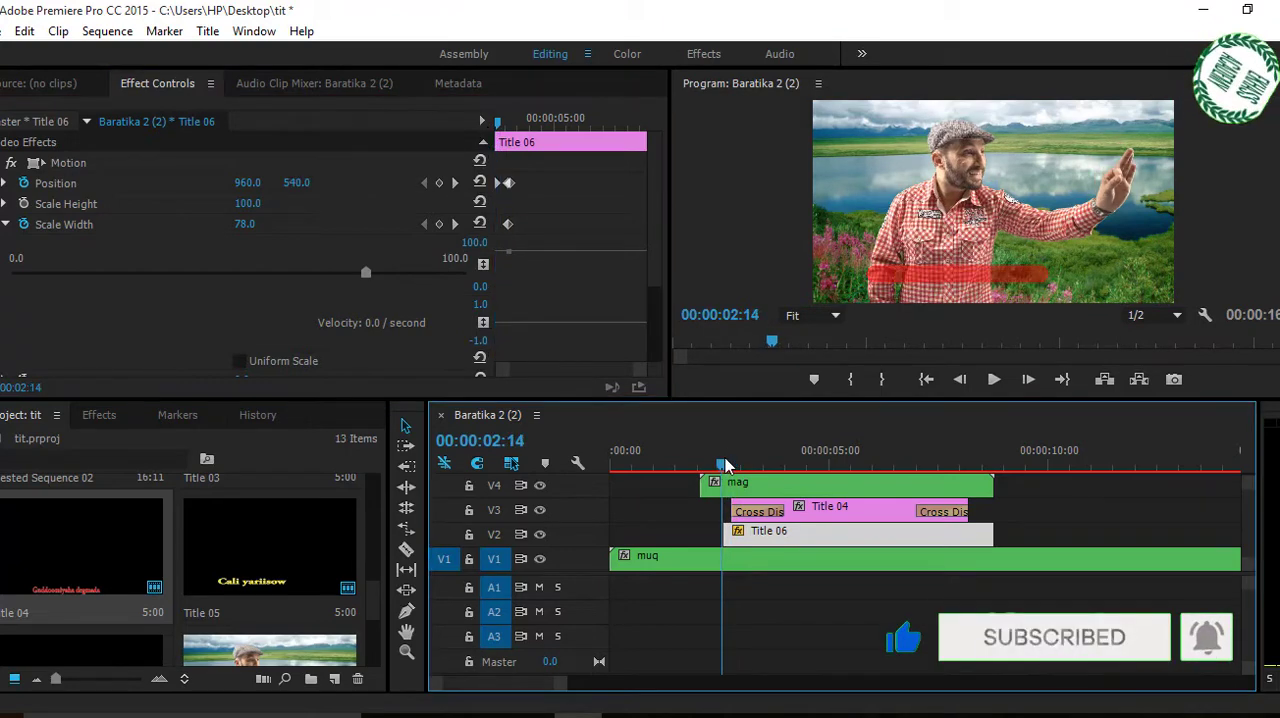
{"action": "left_click_drag", "start_coordinate": [727, 465], "coordinate": [731, 465]}
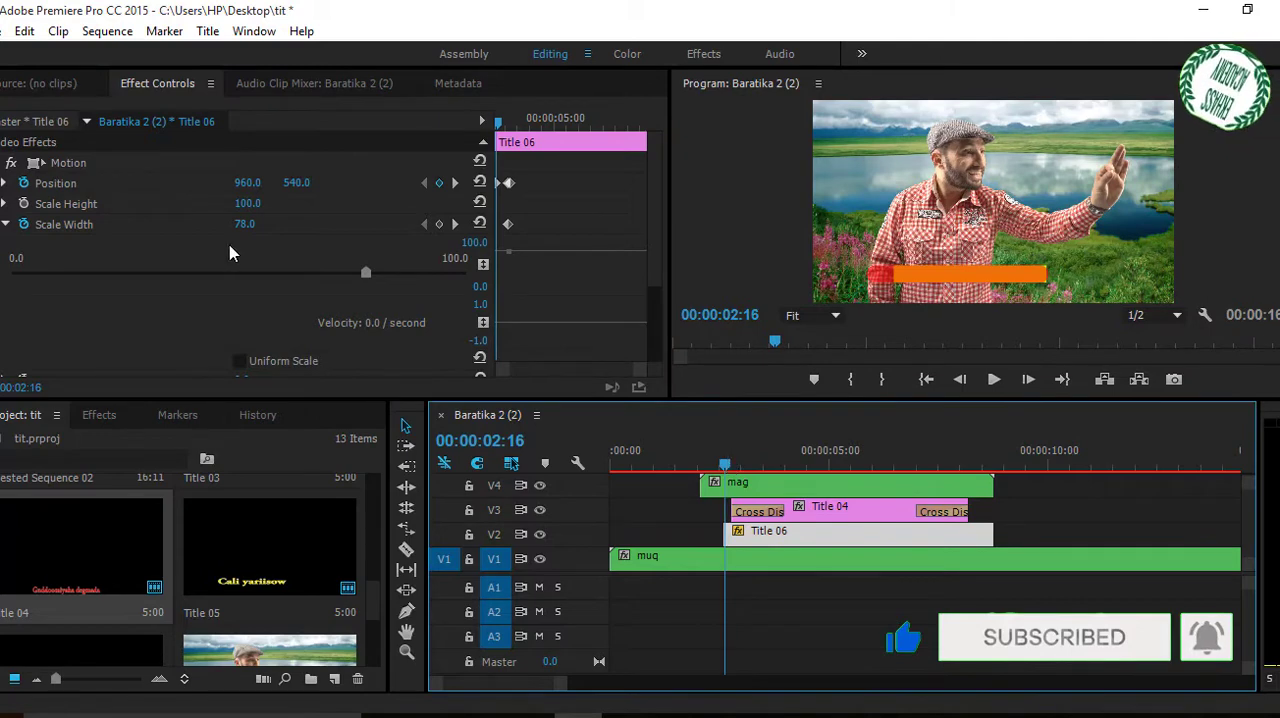
{"action": "left_click", "coordinate": [439, 224]}
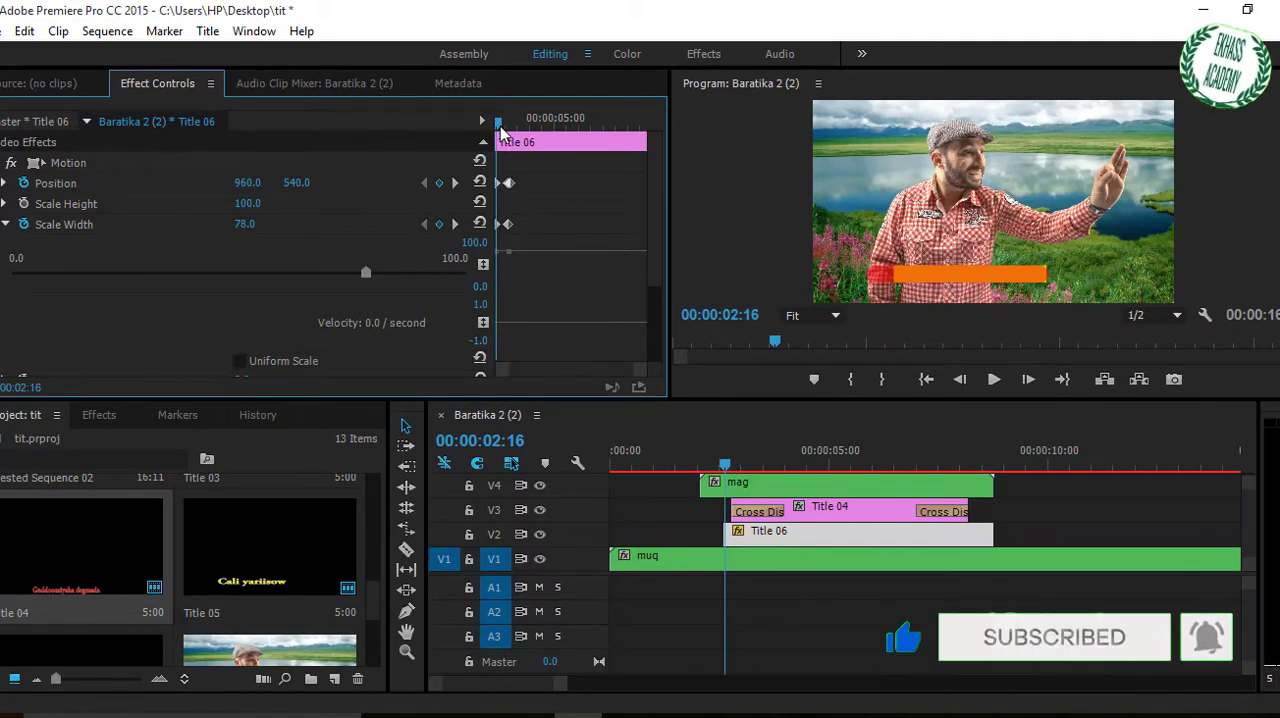
{"action": "left_click_drag", "start_coordinate": [505, 130], "coordinate": [510, 131]}
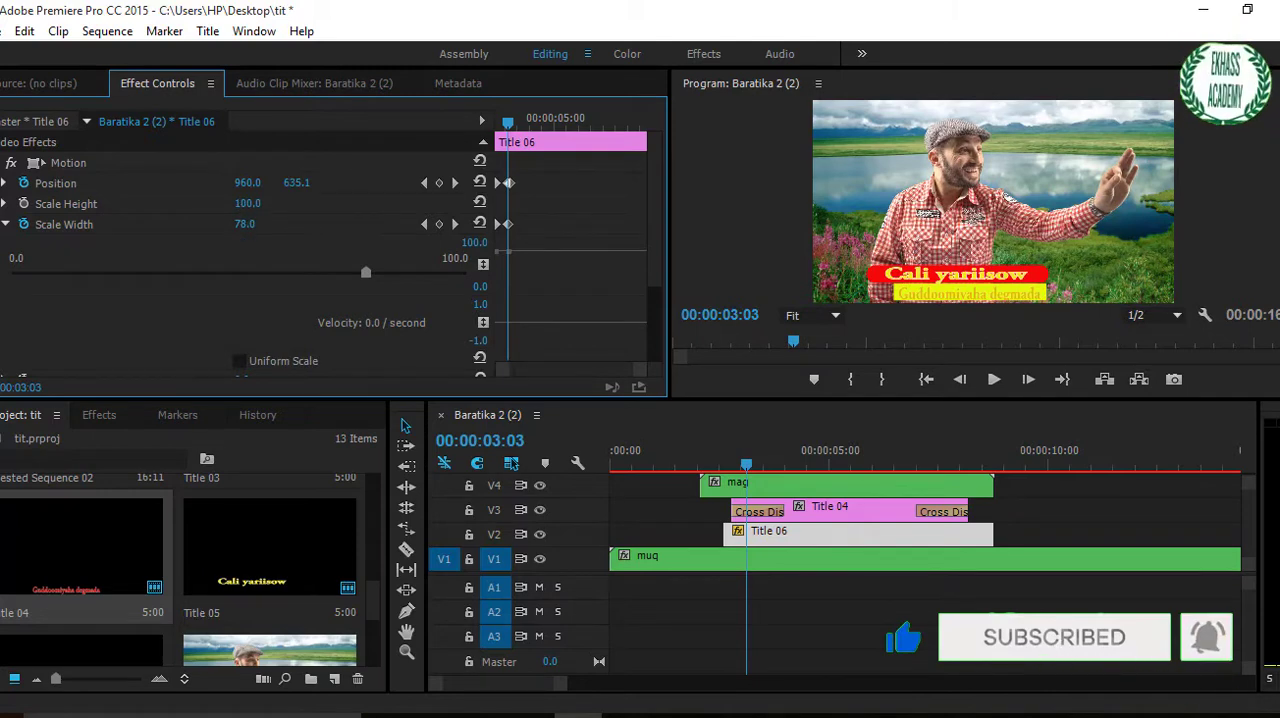
{"action": "left_click_drag", "start_coordinate": [222, 227], "coordinate": [252, 228]}
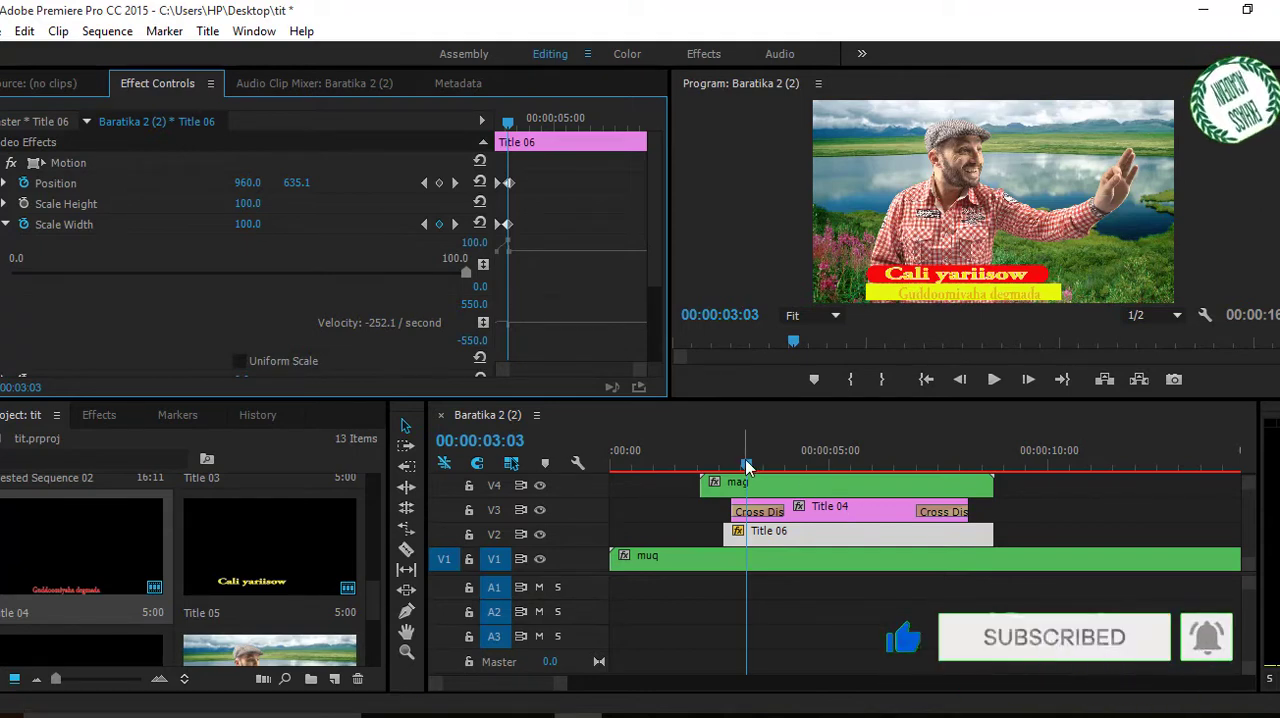
Preview the Title 06 animation and delete all of its Position keyframes at 00:00:02:17.
{"action": "left_click_drag", "start_coordinate": [746, 466], "coordinate": [803, 478]}
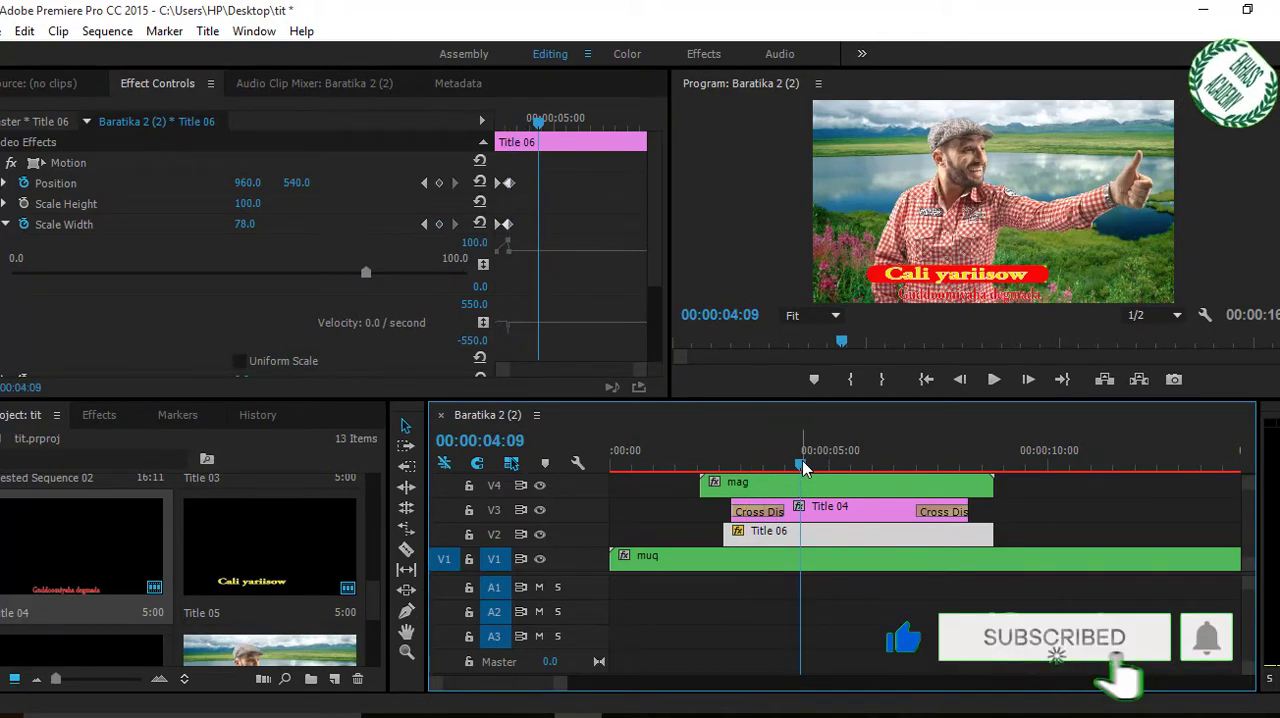
{"action": "left_click_drag", "start_coordinate": [800, 464], "coordinate": [750, 470]}
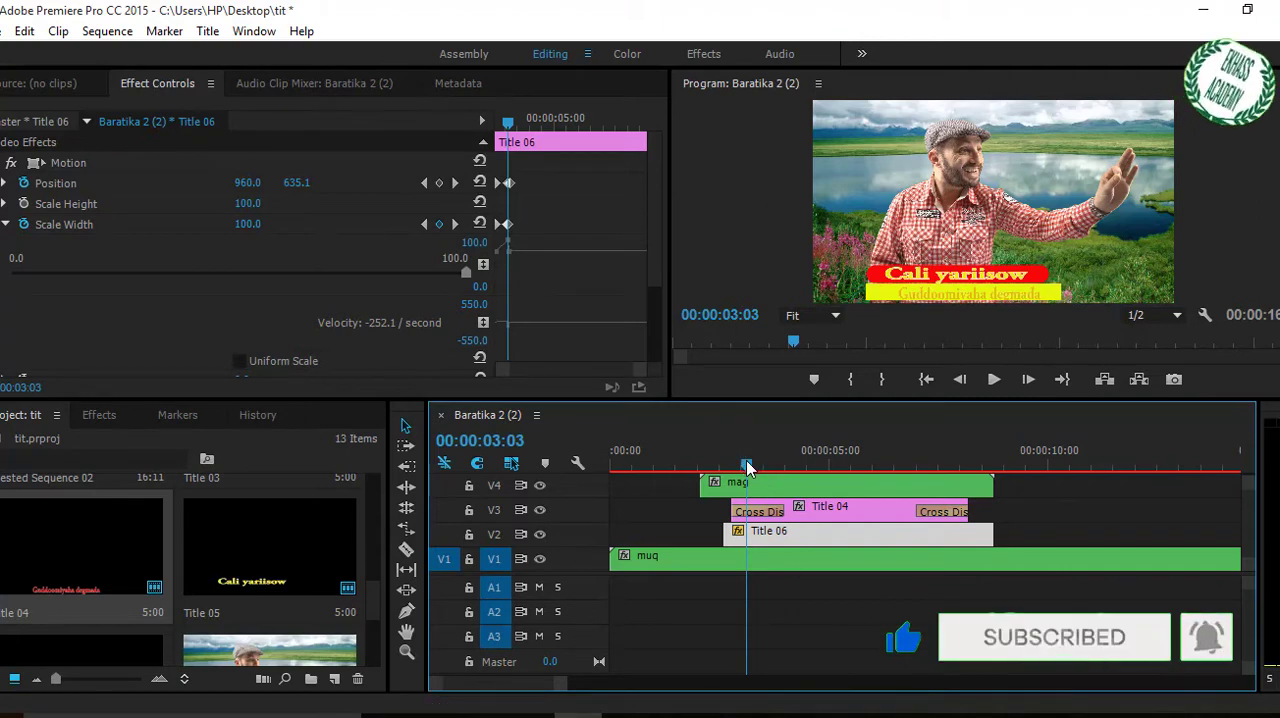
{"action": "mouse_move", "coordinate": [745, 466]}
{"action": "left_mouse_down"}
{"action": "mouse_move", "coordinate": [725, 470]}
{"action": "mouse_move", "coordinate": [752, 480]}
{"action": "mouse_move", "coordinate": [728, 476]}
{"action": "left_mouse_up"}
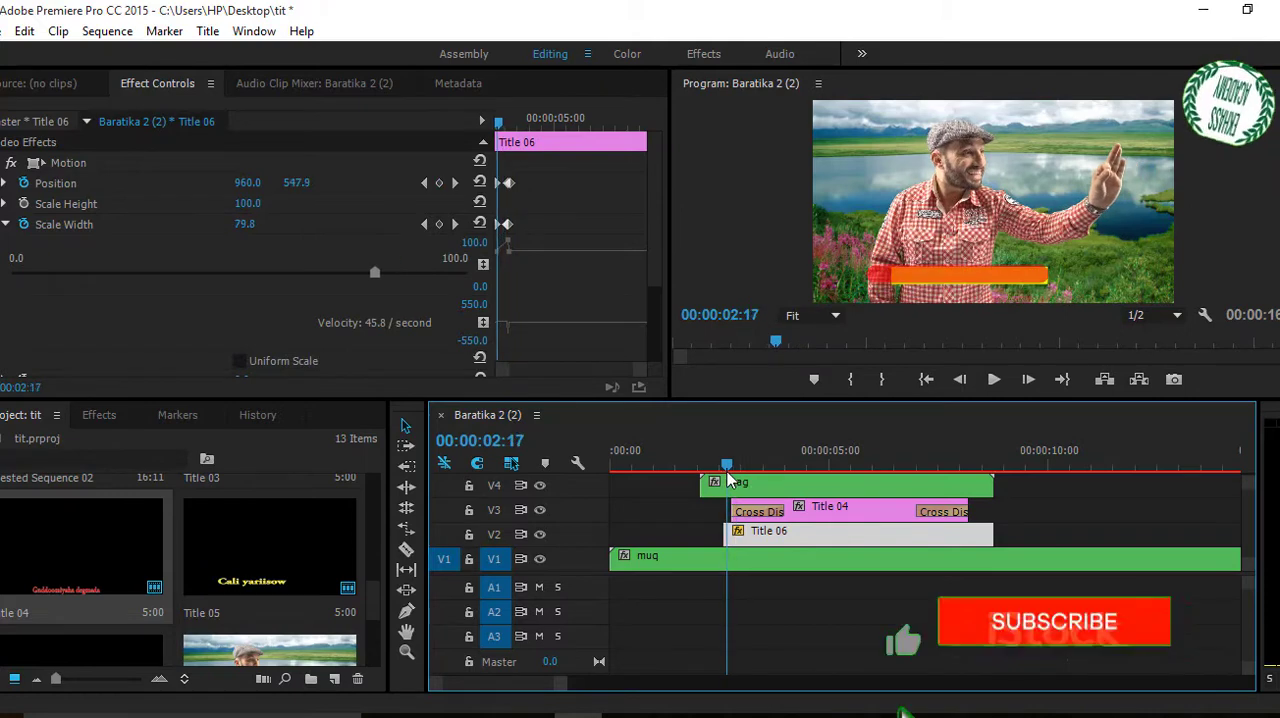
{"action": "left_click", "coordinate": [25, 184]}
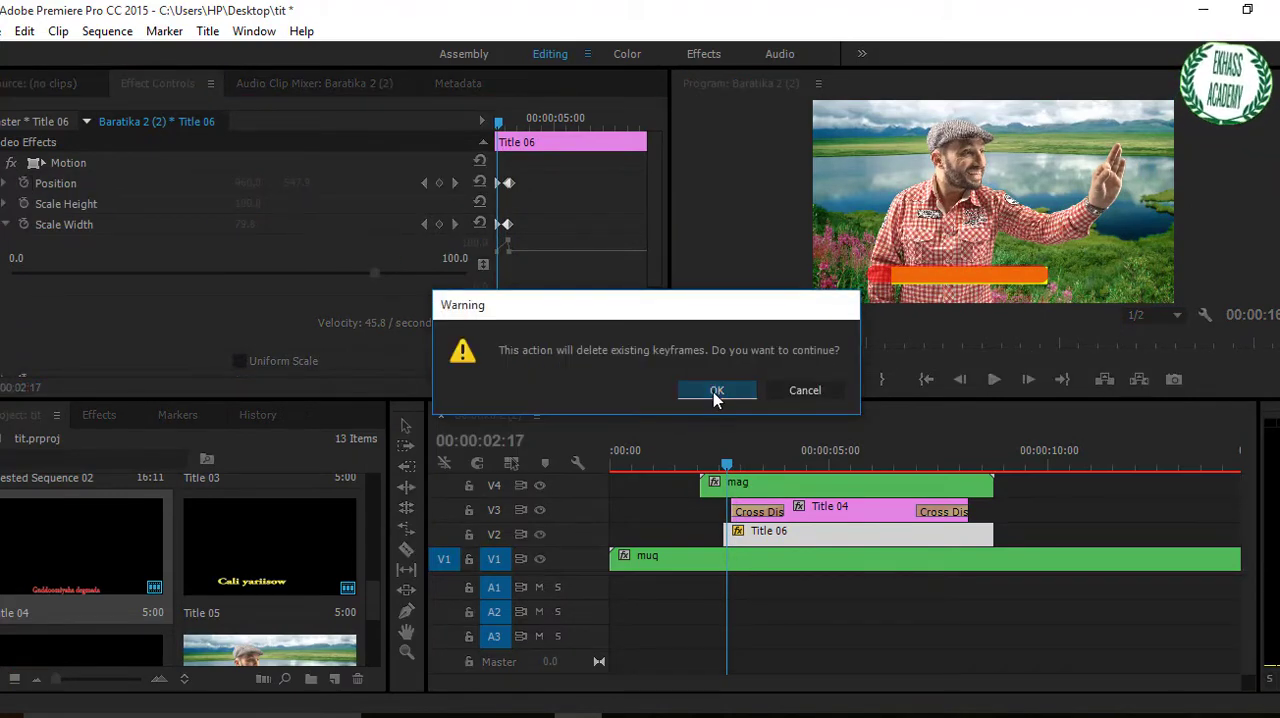
{"action": "left_click", "coordinate": [716, 390]}
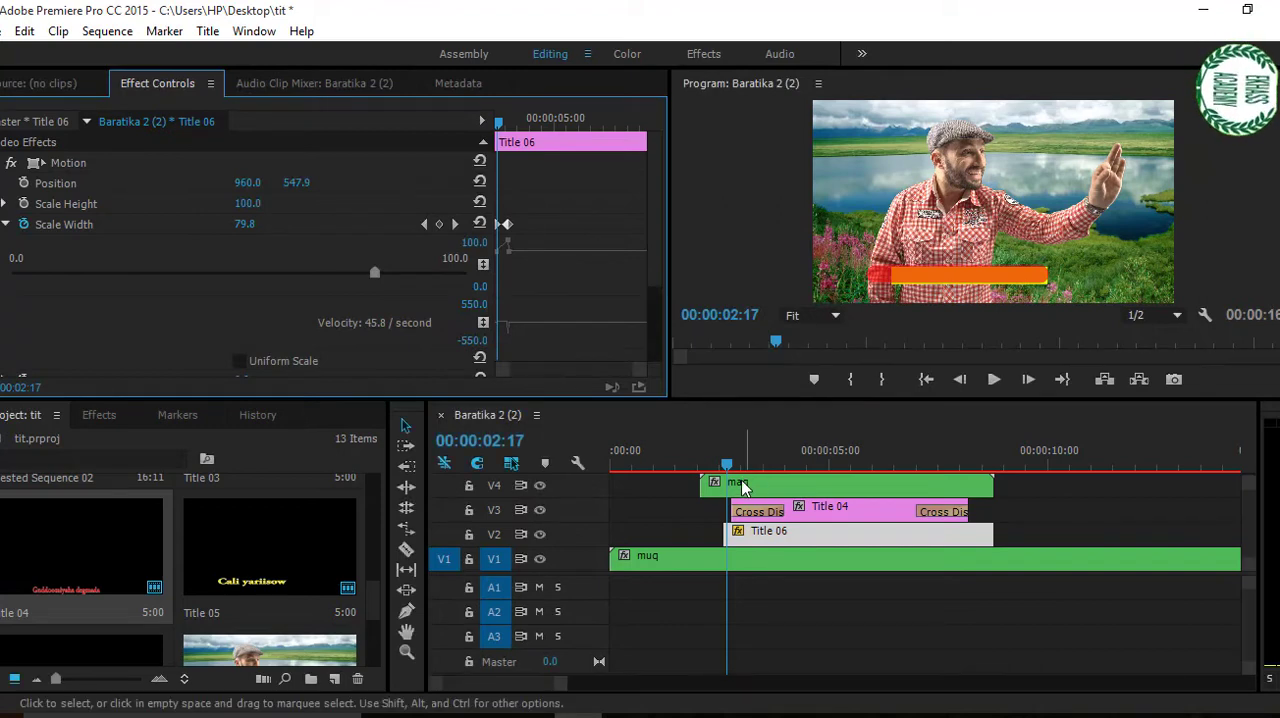
Keyframe Title 06's Position at 00:00:03:04 and 00:00:02:16, and set its vertical position to 663.9 at 00:00:03:03.
{"action": "left_click_drag", "start_coordinate": [726, 464], "coordinate": [749, 478]}
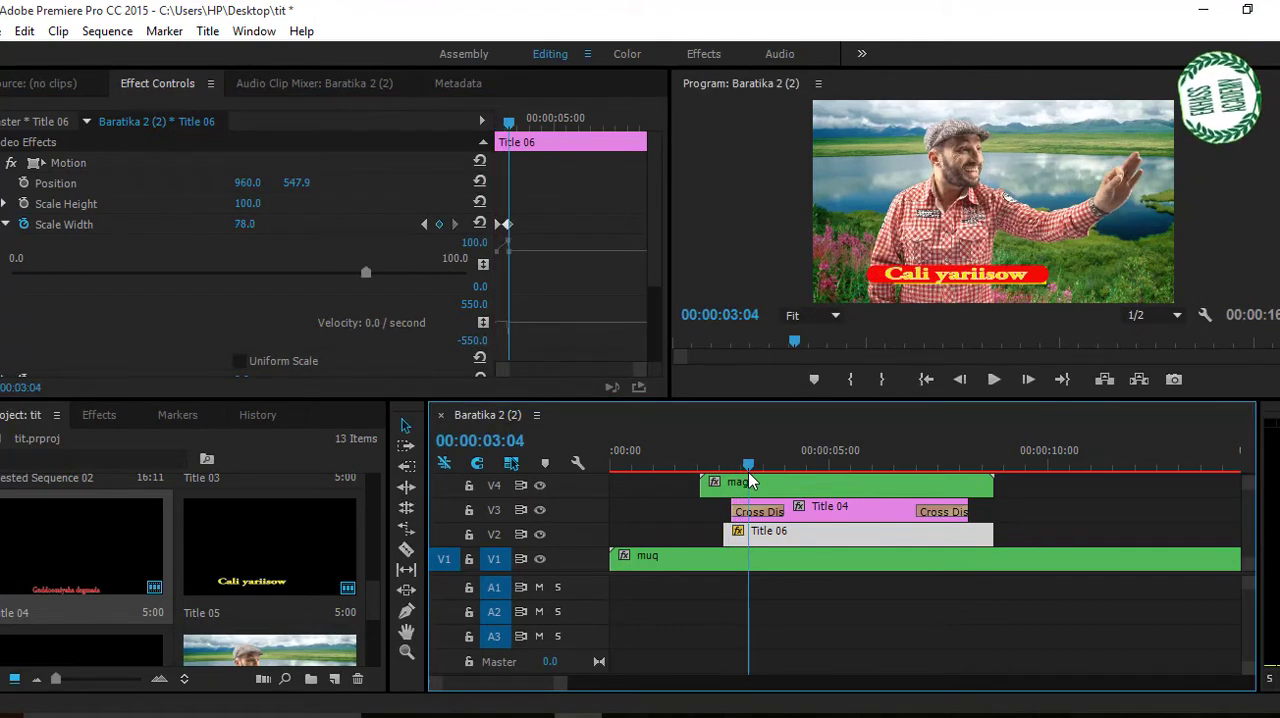
{"action": "left_click", "coordinate": [23, 183]}
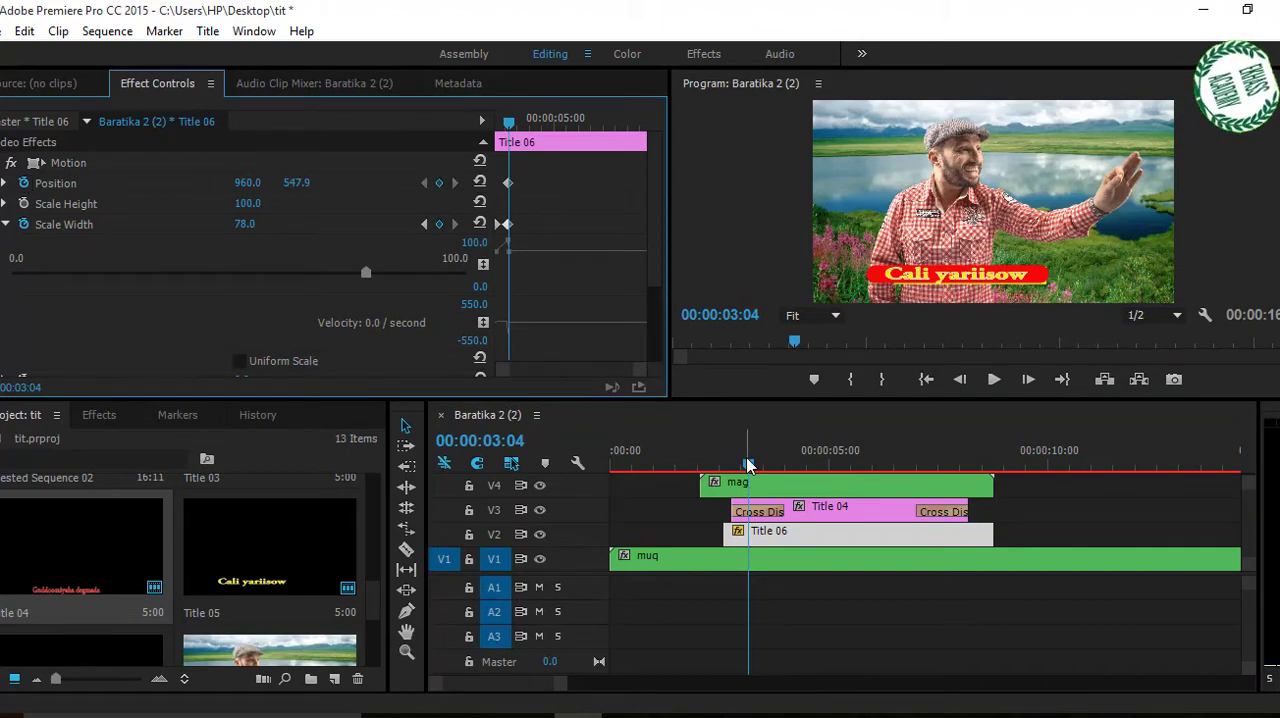
{"action": "left_click_drag", "start_coordinate": [748, 465], "coordinate": [727, 469]}
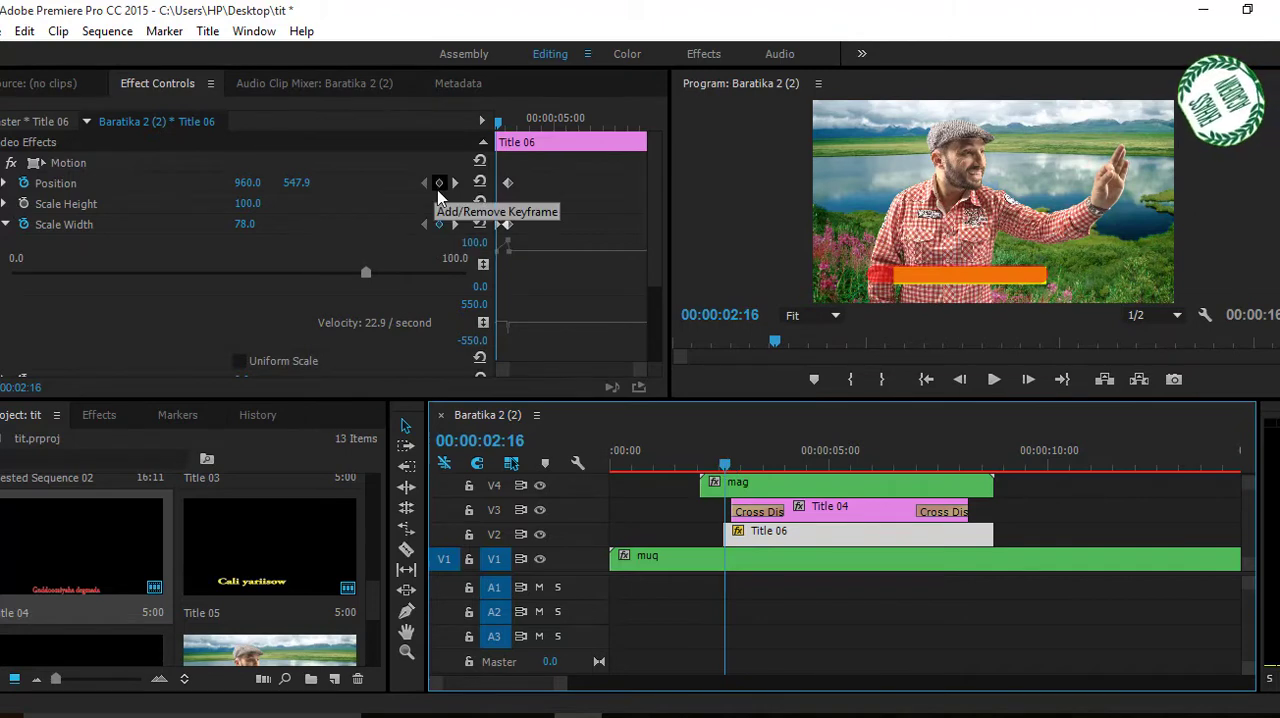
{"action": "left_click", "coordinate": [440, 185]}
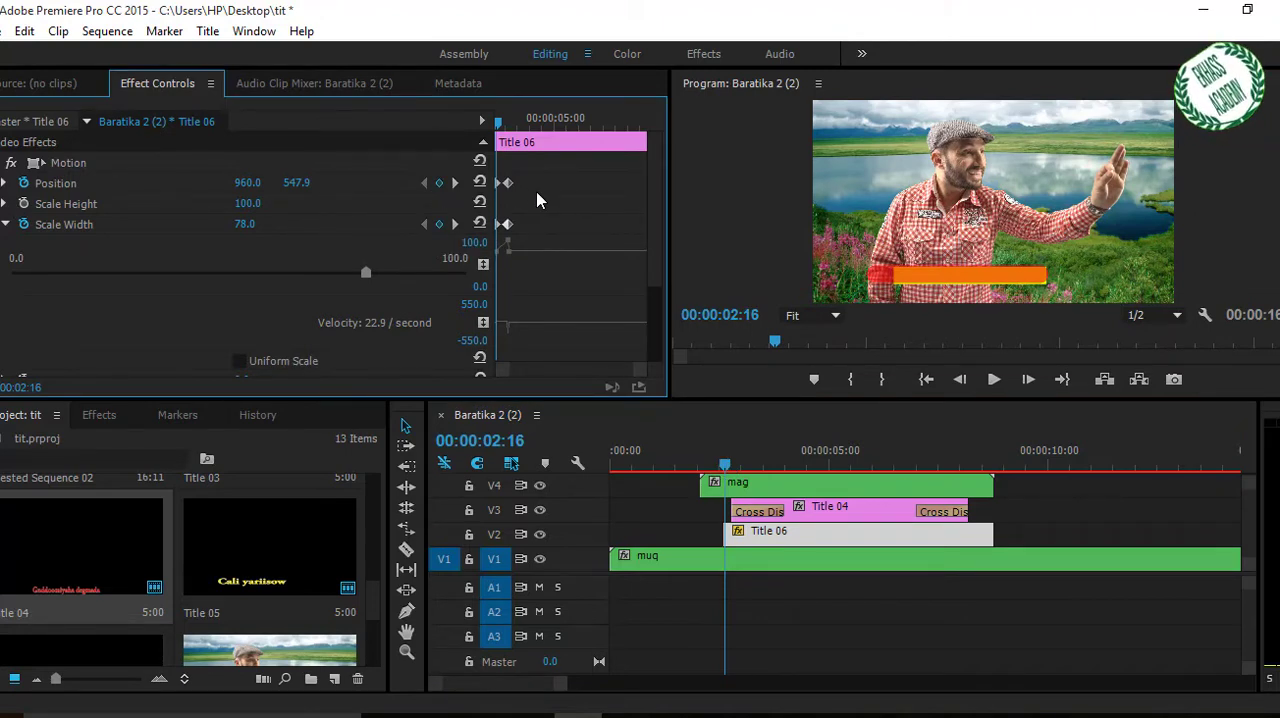
{"action": "left_click_drag", "start_coordinate": [499, 123], "coordinate": [507, 127]}
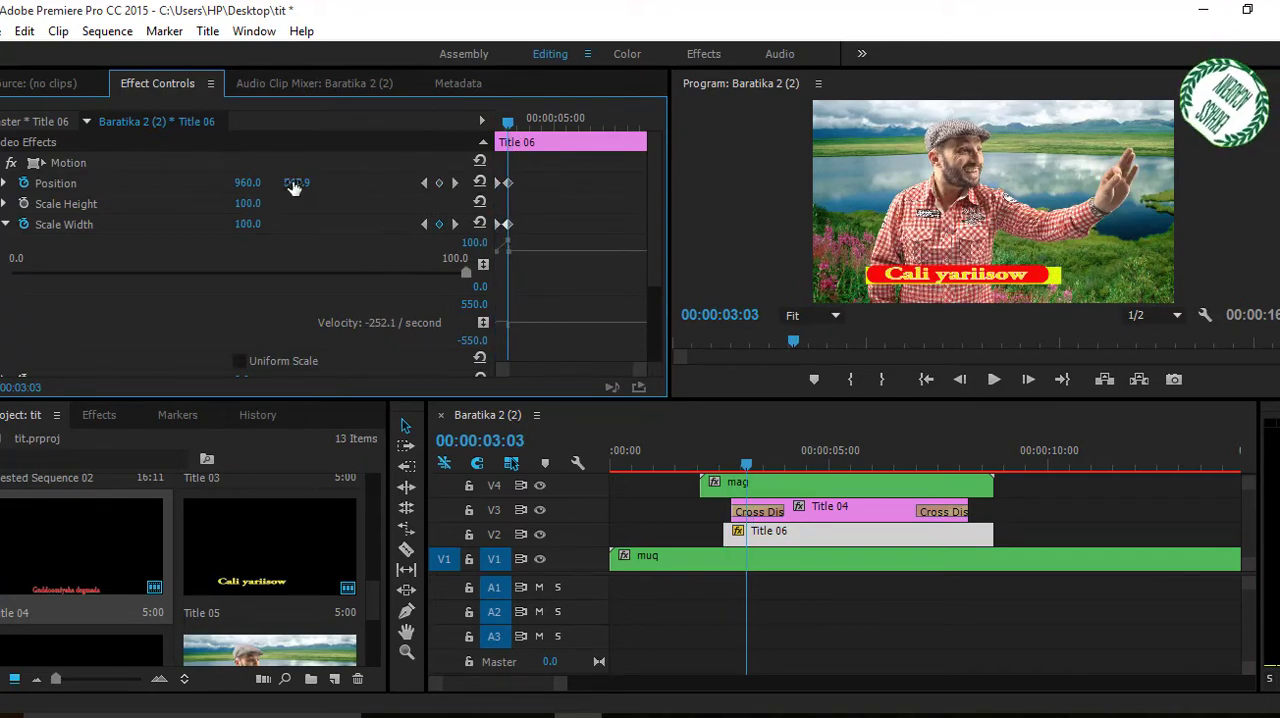
{"action": "left_click_drag", "start_coordinate": [296, 183], "coordinate": [394, 183]}
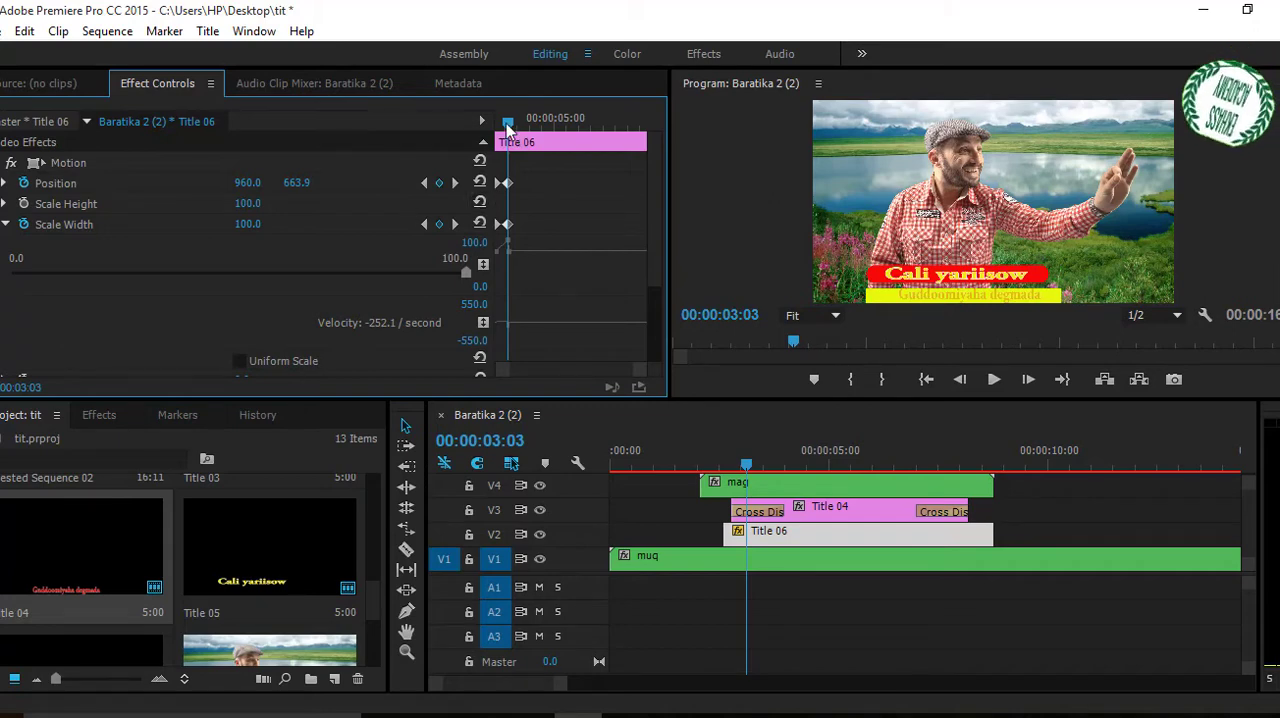
Add an Opacity keyframe at 100% to Title 06 at 00:00:08:08.
{"action": "left_click_drag", "start_coordinate": [508, 128], "coordinate": [635, 141]}
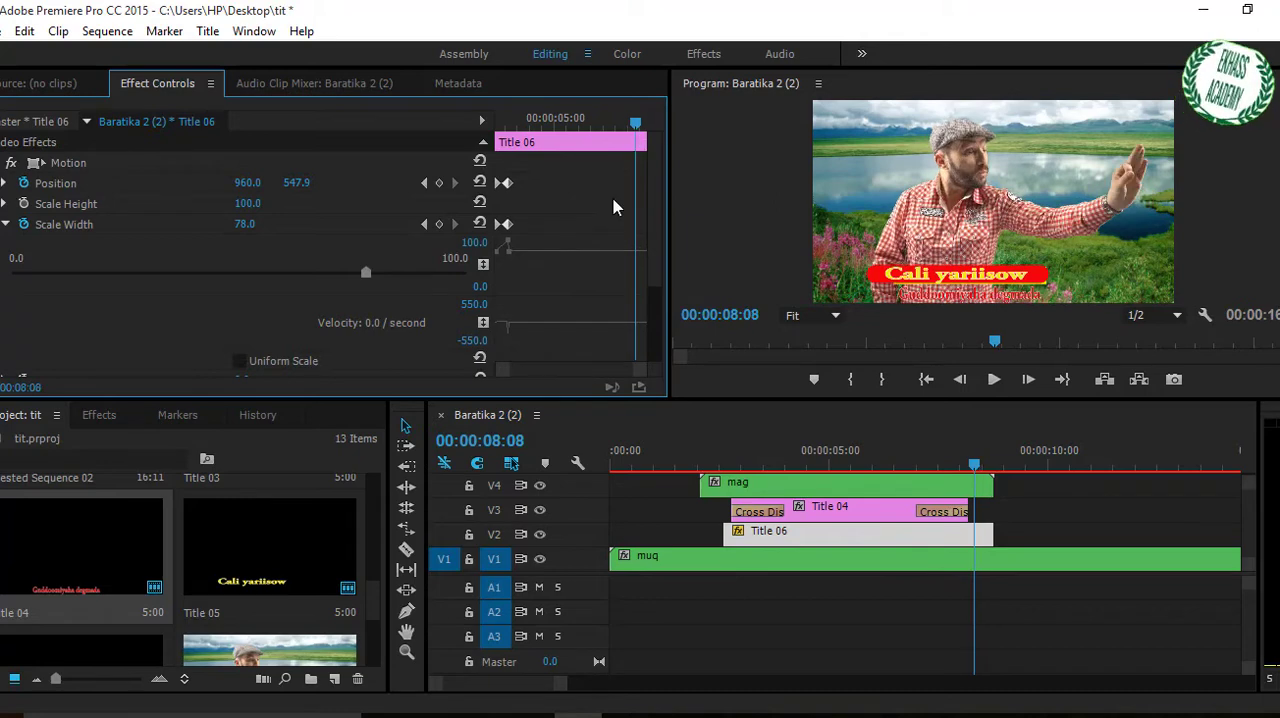
{"action": "left_click_drag", "start_coordinate": [660, 238], "coordinate": [657, 297]}
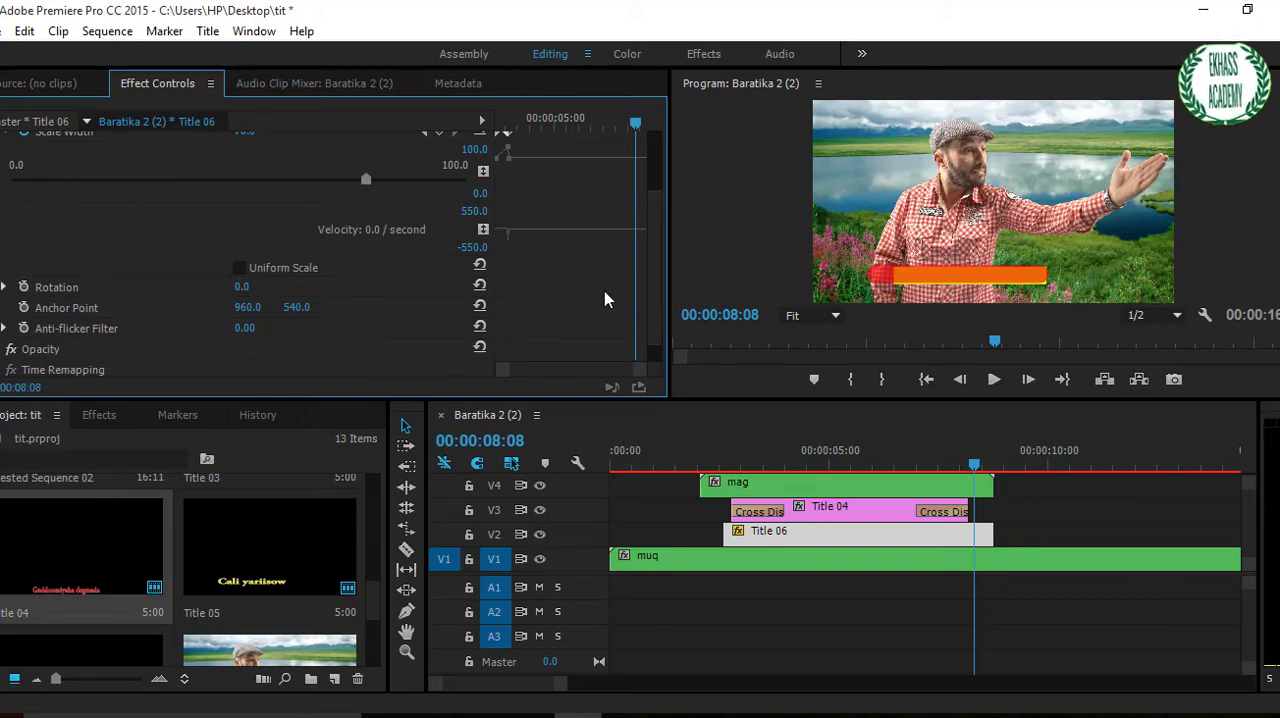
{"action": "scroll", "coordinate": [654, 270], "scroll_direction": "down", "scroll_amount": 1}
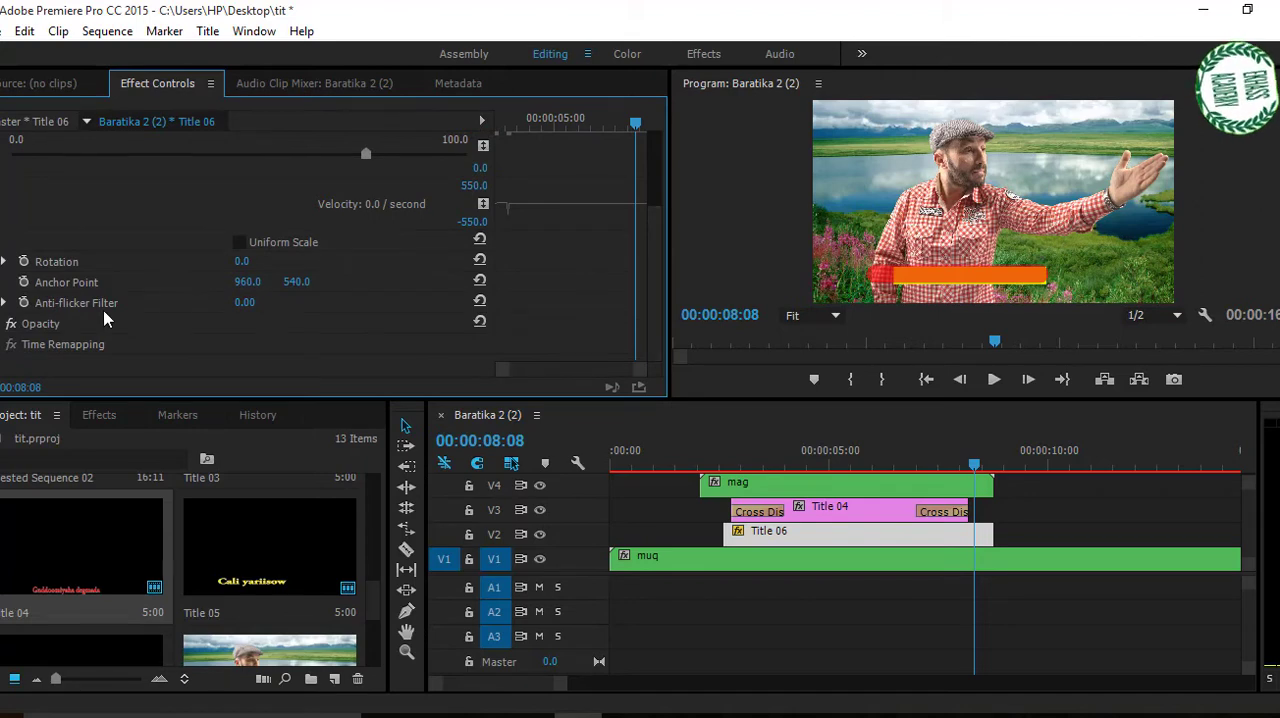
{"action": "left_click", "coordinate": [40, 324]}
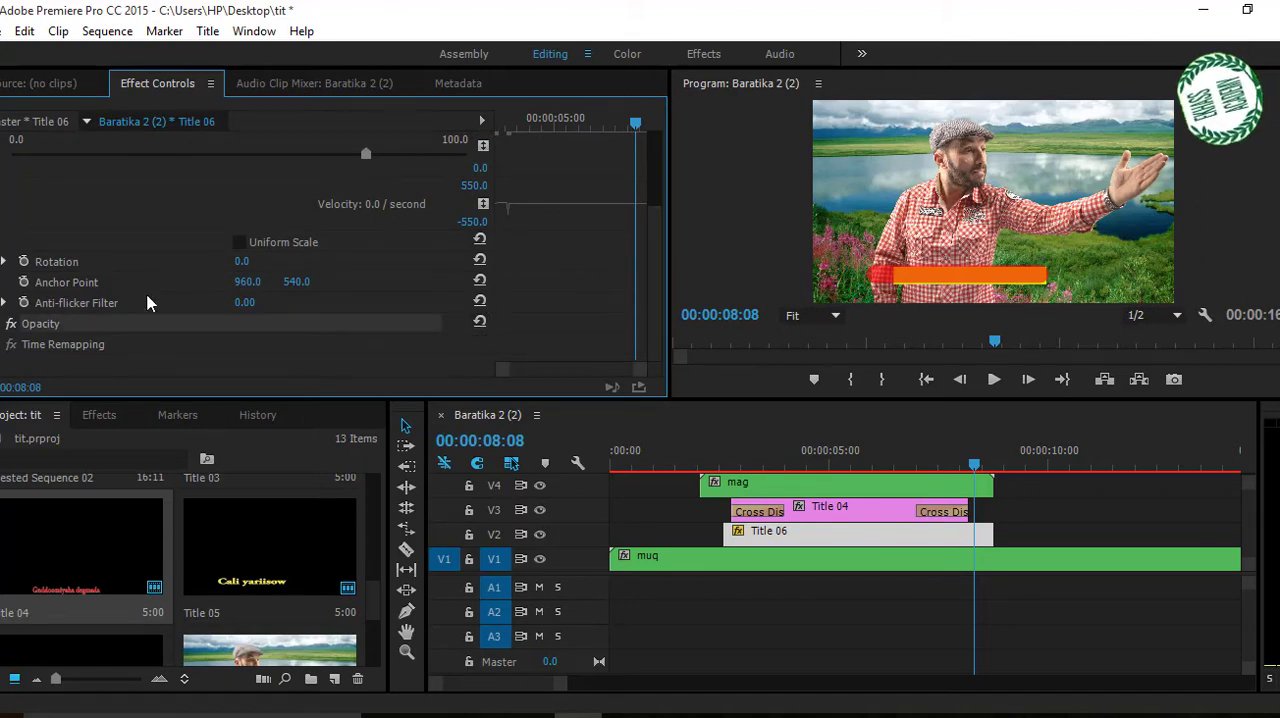
{"action": "left_click", "coordinate": [0, 324]}
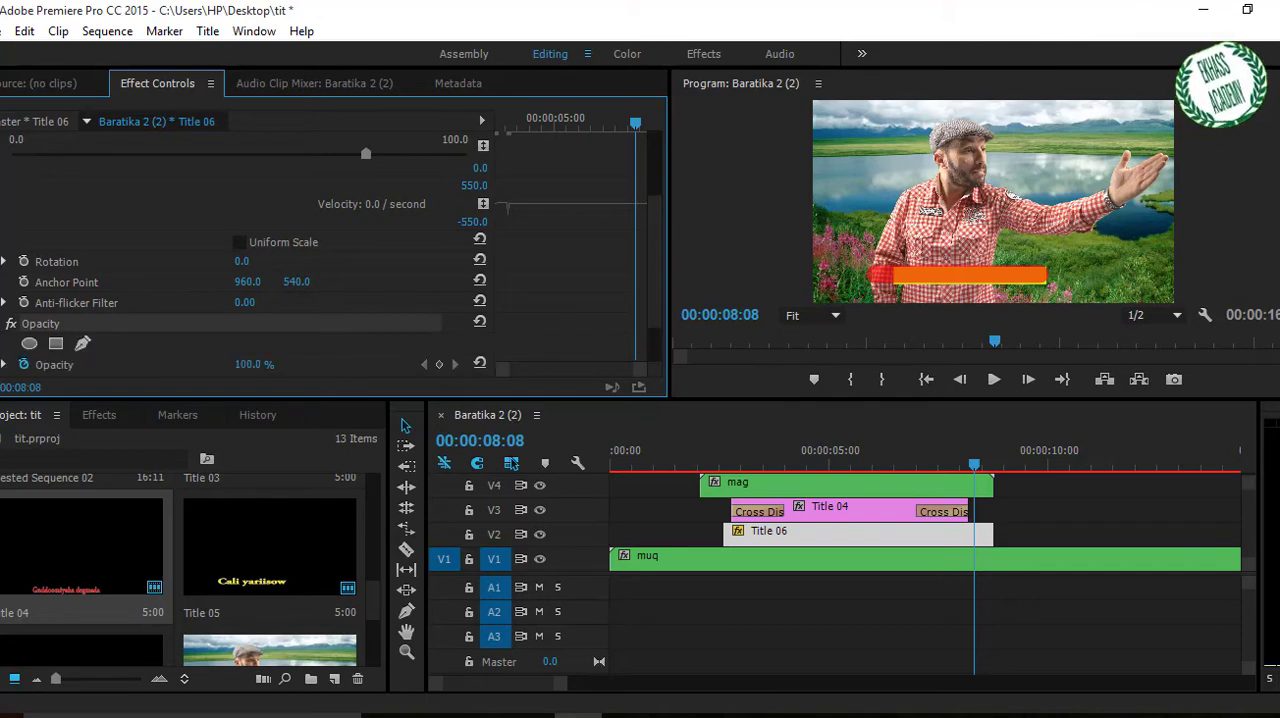
{"action": "left_click_drag", "start_coordinate": [655, 290], "coordinate": [658, 327]}
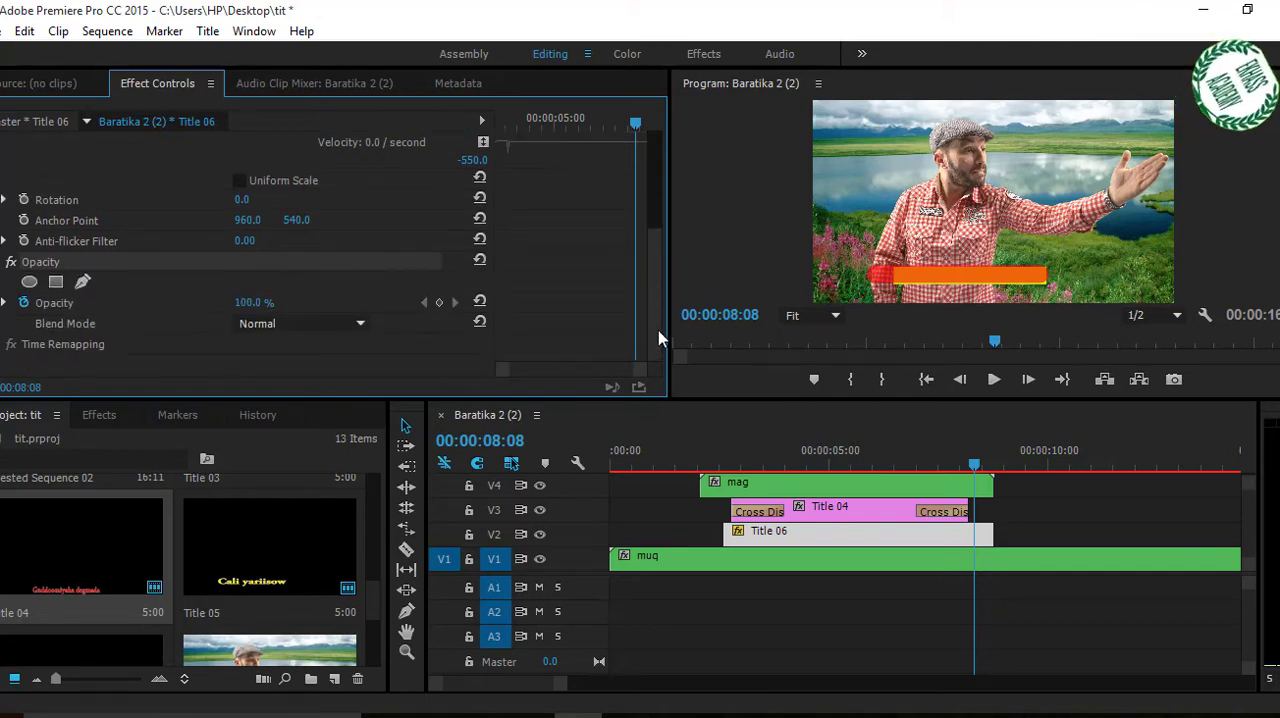
{"action": "left_click", "coordinate": [438, 302]}
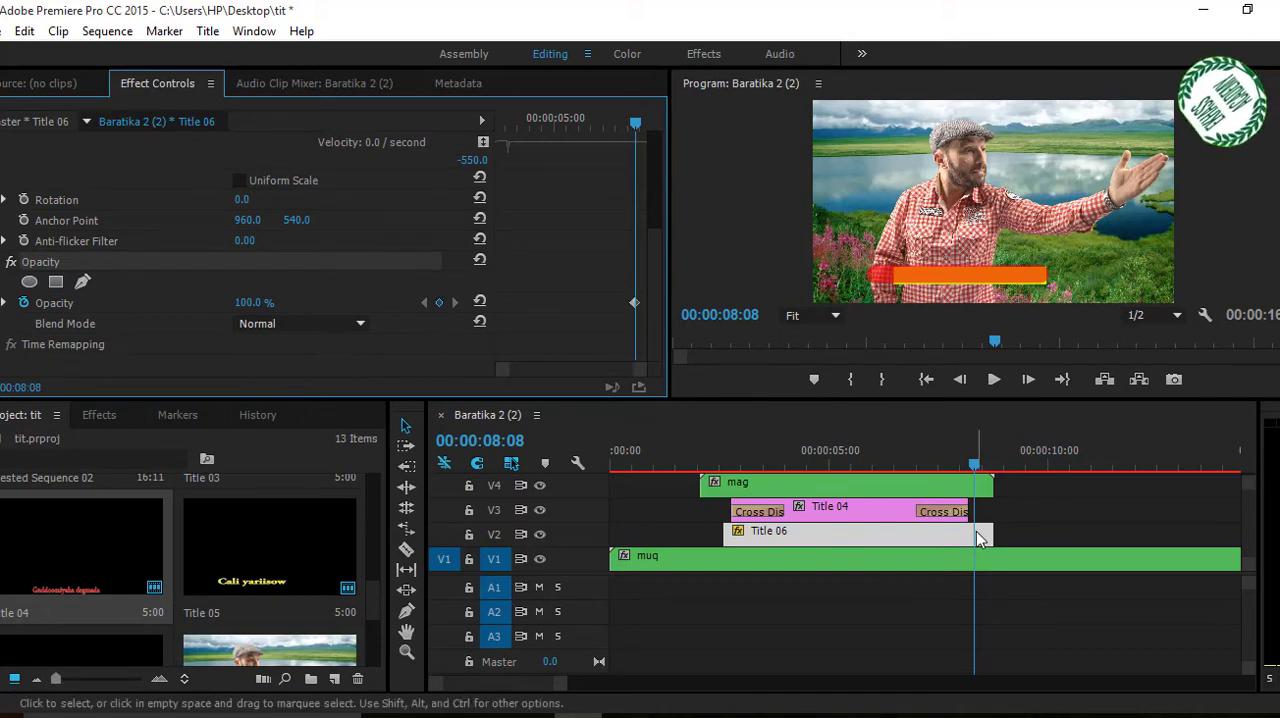
Add a second Opacity keyframe to Title 06 at 00:00:08:18 and set its value to 0.
{"action": "left_click_drag", "start_coordinate": [976, 465], "coordinate": [995, 476]}
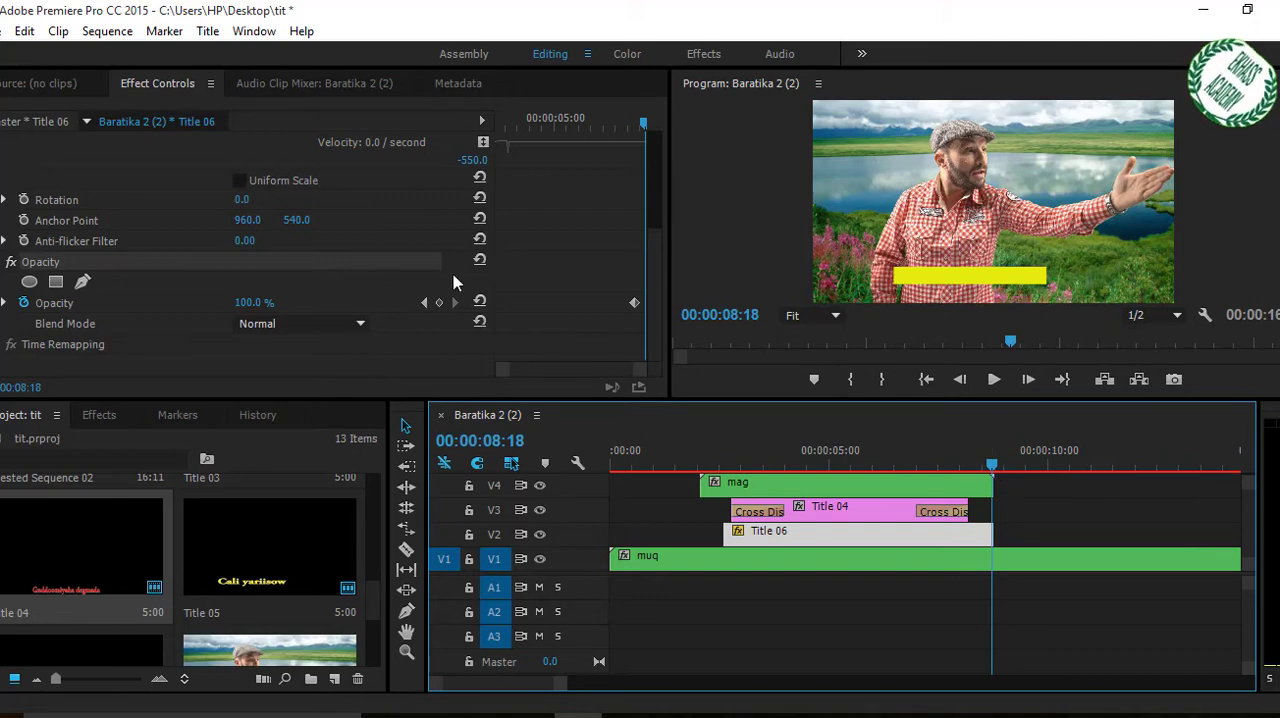
{"action": "left_click", "coordinate": [438, 303]}
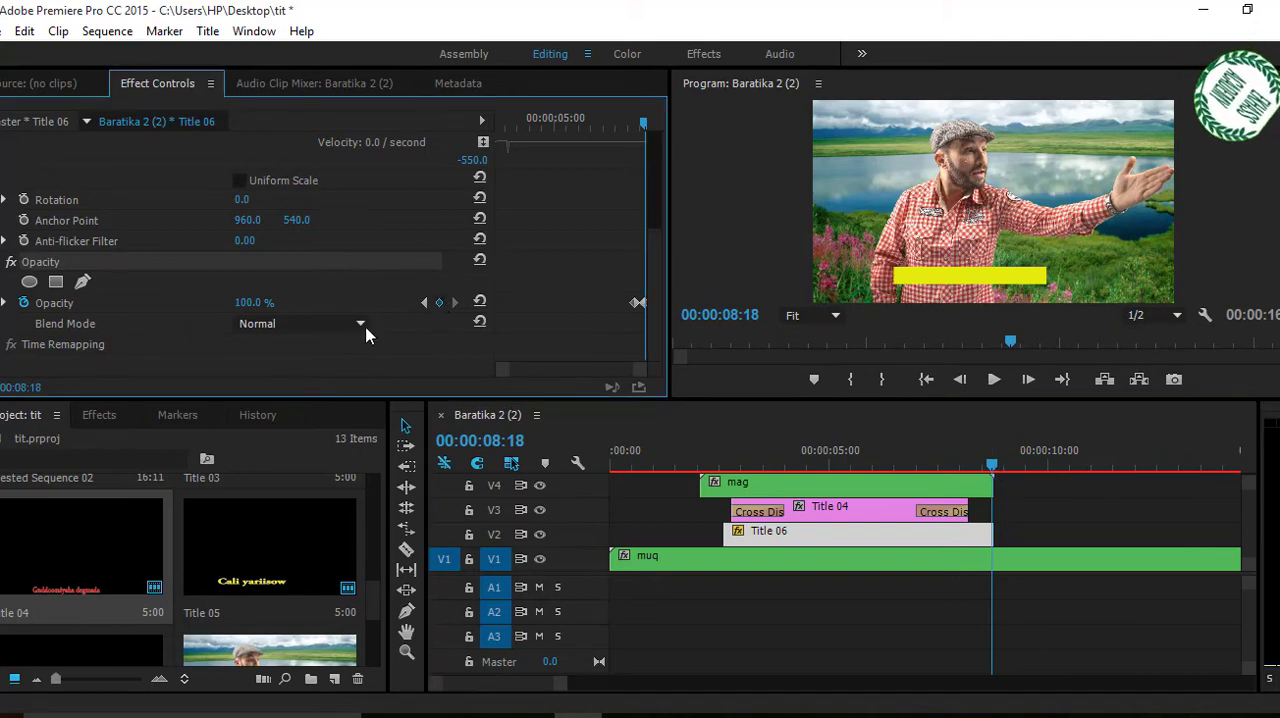
{"action": "left_click", "coordinate": [252, 303]}
{"action": "type", "text": "0"}
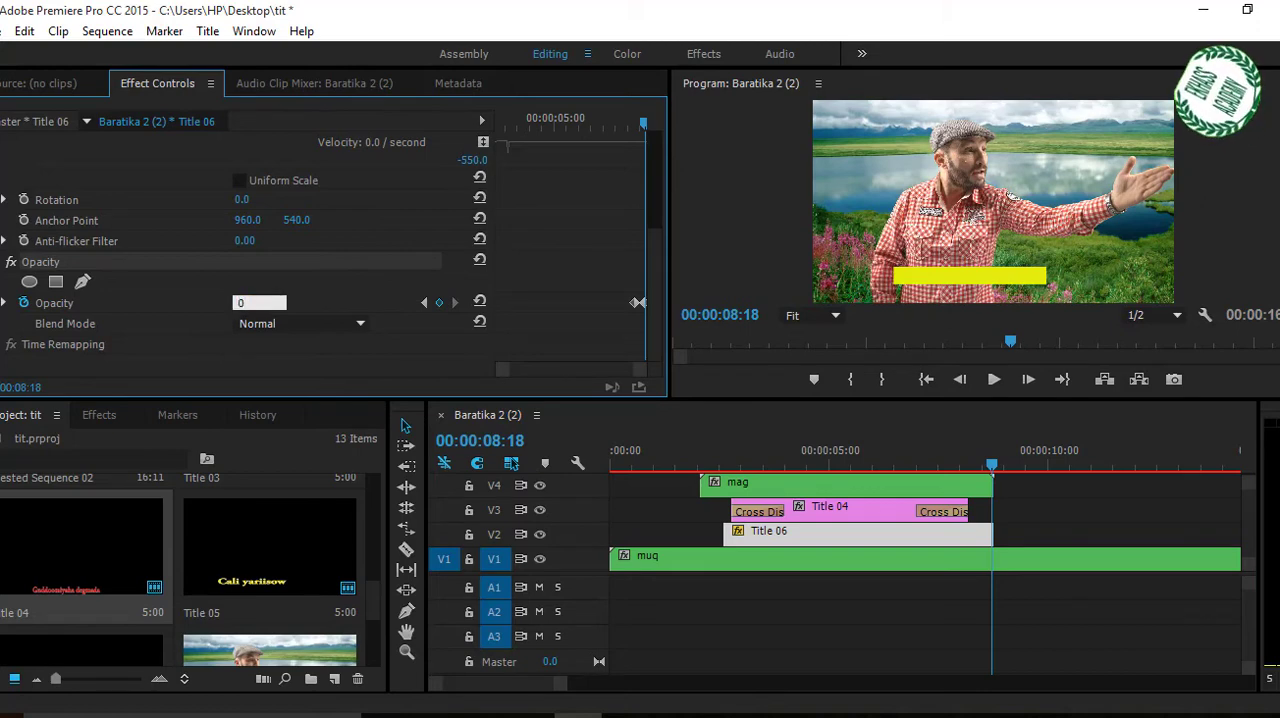
{"action": "left_click", "coordinate": [928, 464]}
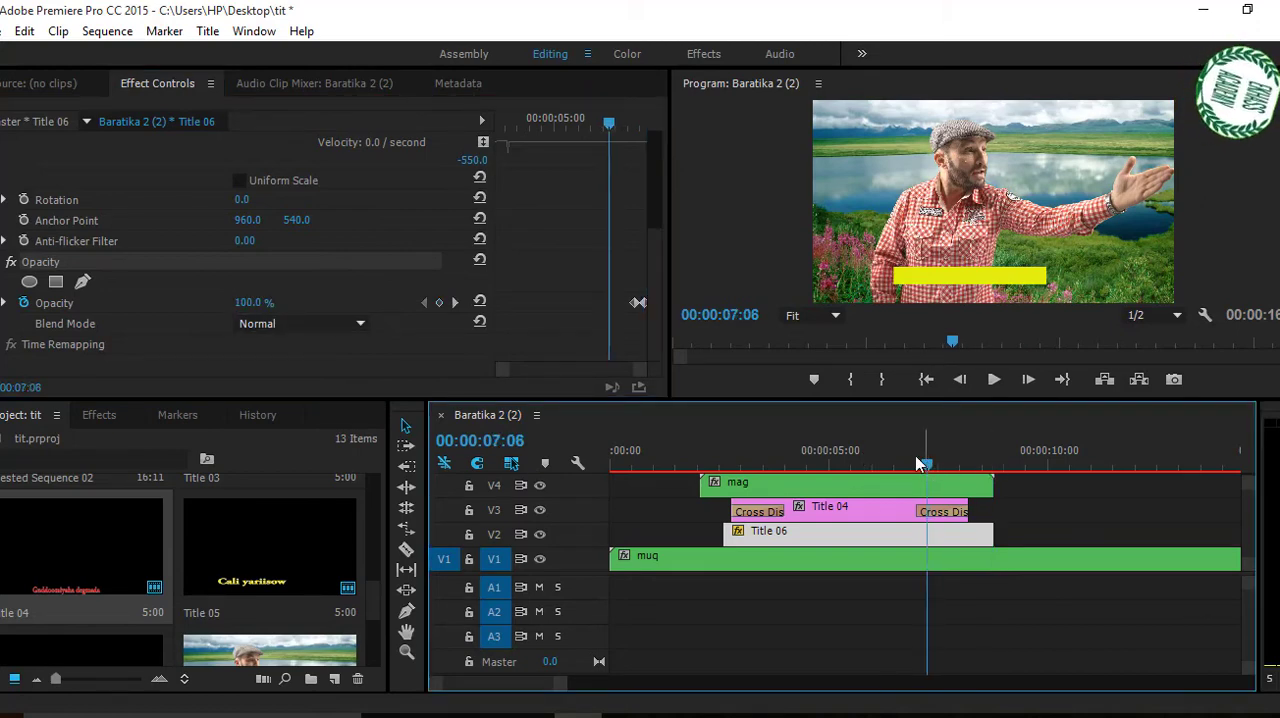
Preview the lower third back to 00:00:05:02 and select the Title 06 clip on V2.
{"action": "left_click_drag", "start_coordinate": [921, 460], "coordinate": [835, 492]}
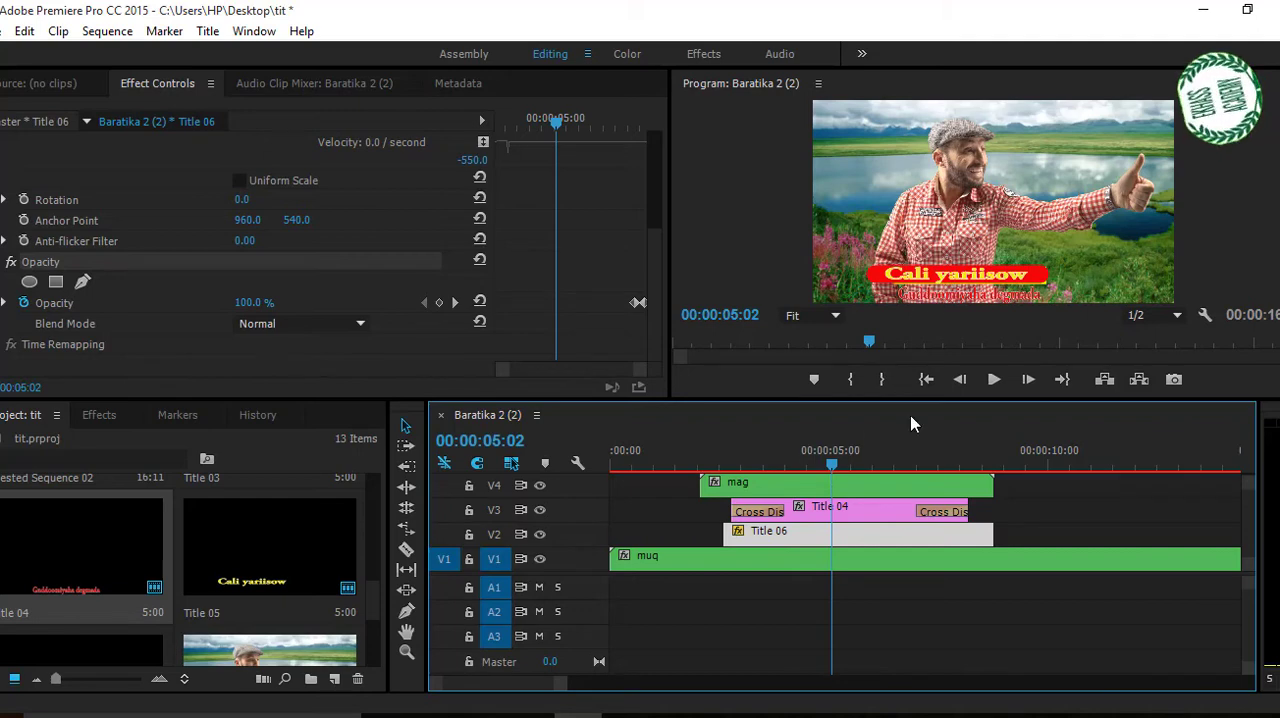
{"action": "left_click", "coordinate": [845, 512]}
{"action": "left_click", "coordinate": [840, 538]}
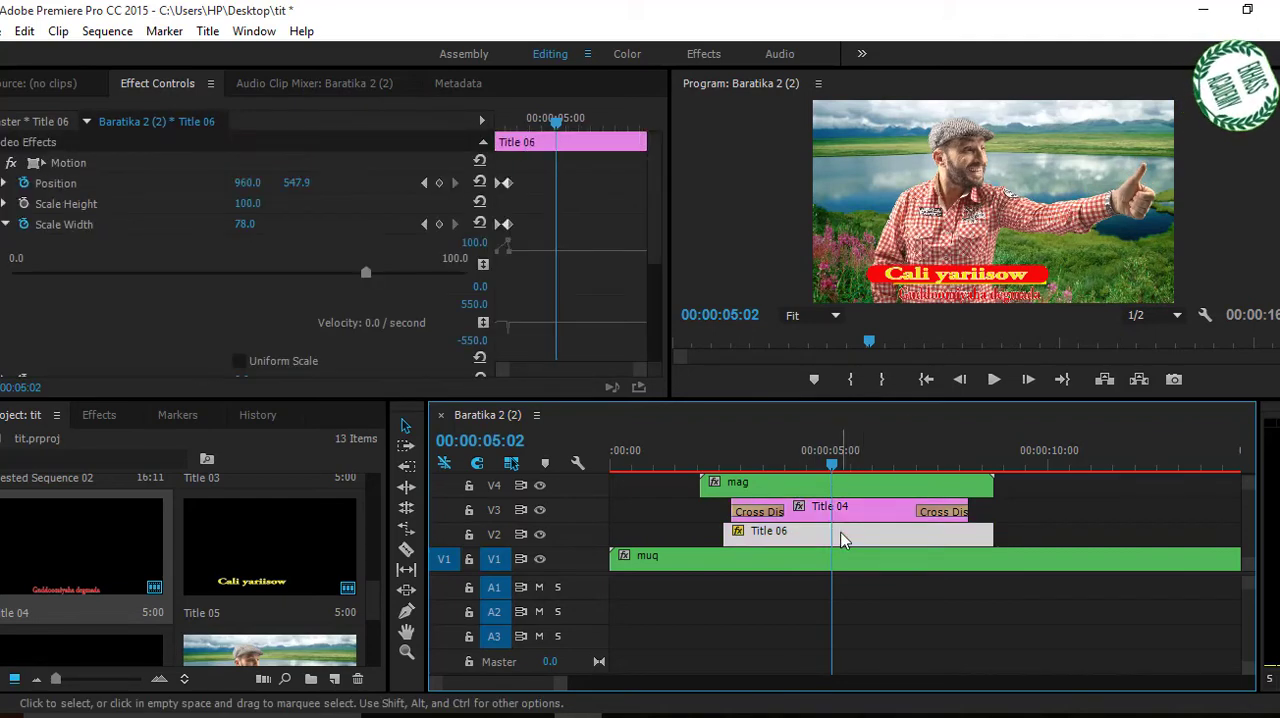